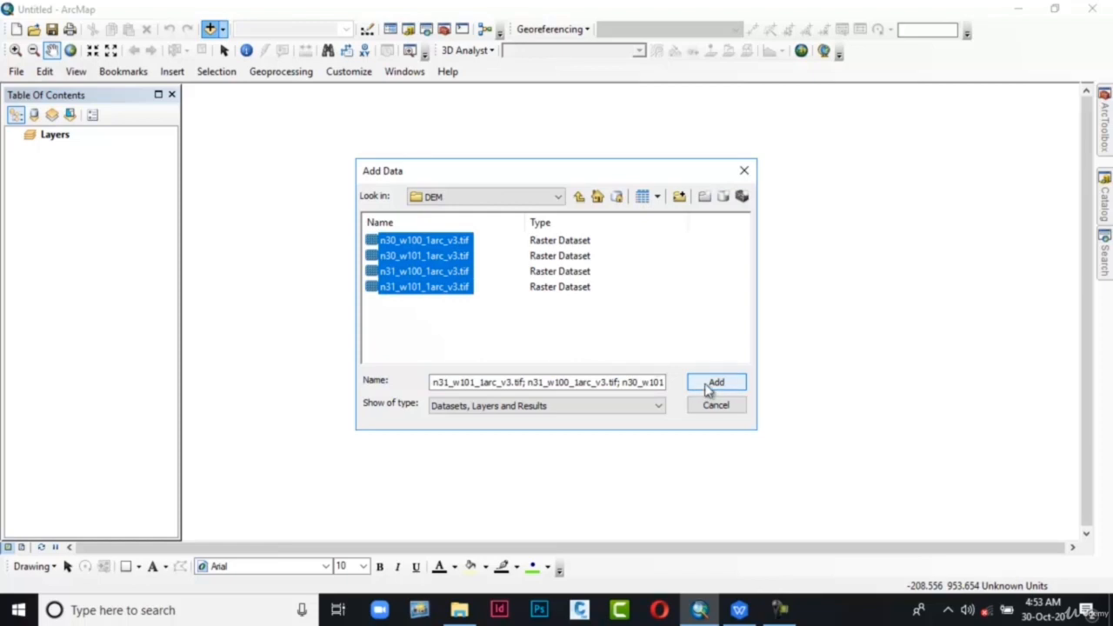
Add the four DEM rasters from the DEM folder to the map and toggle the two n31 tiles off and back on.
click(707, 386)
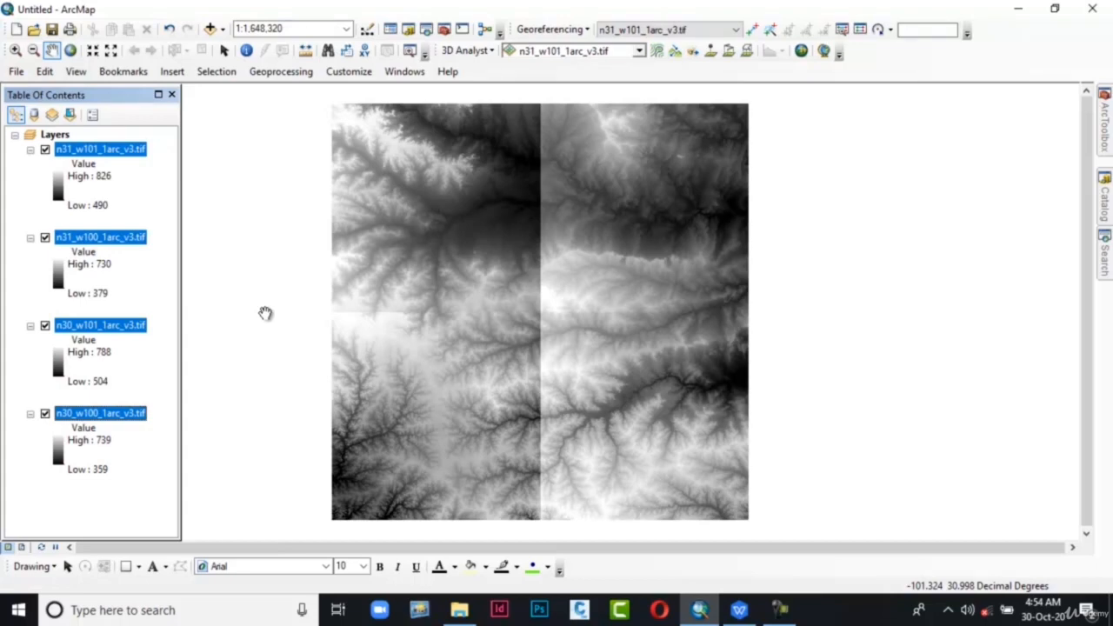
click(45, 149)
click(45, 238)
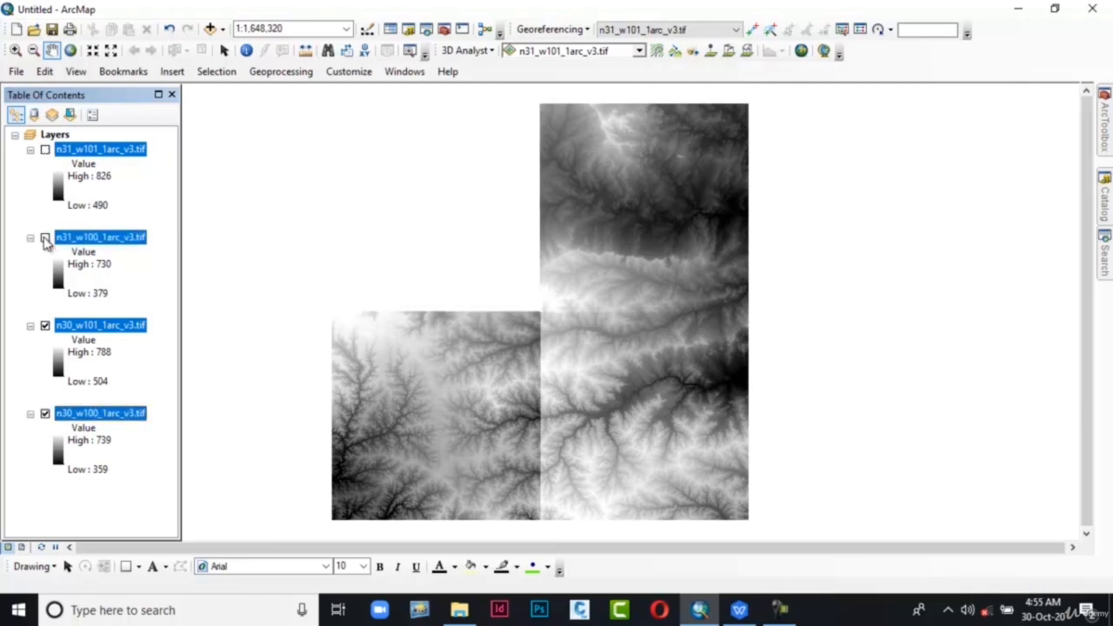
click(45, 238)
click(46, 149)
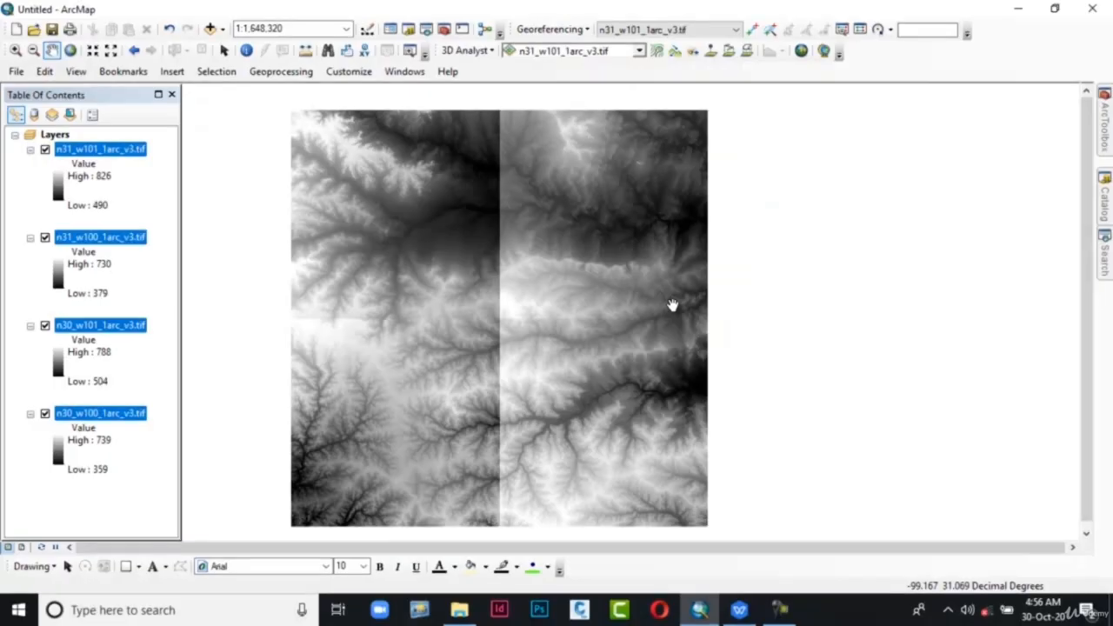
Search the local tools for "Mosaic to new raster" and choose the Mosaic To New Raster result.
click(1106, 261)
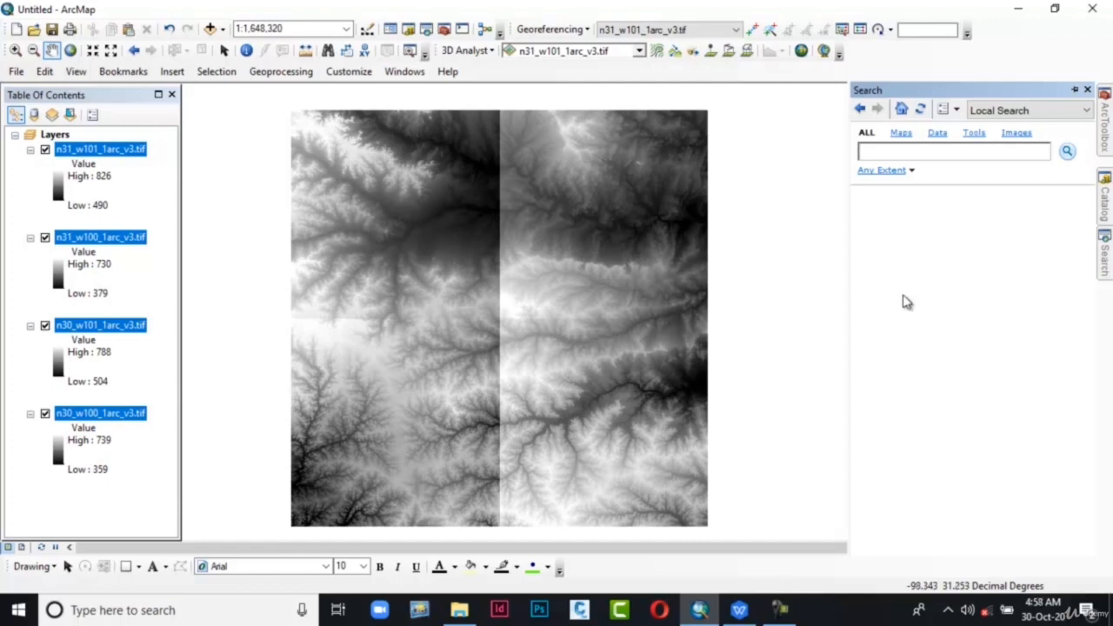
text(Mosaic to new raster)
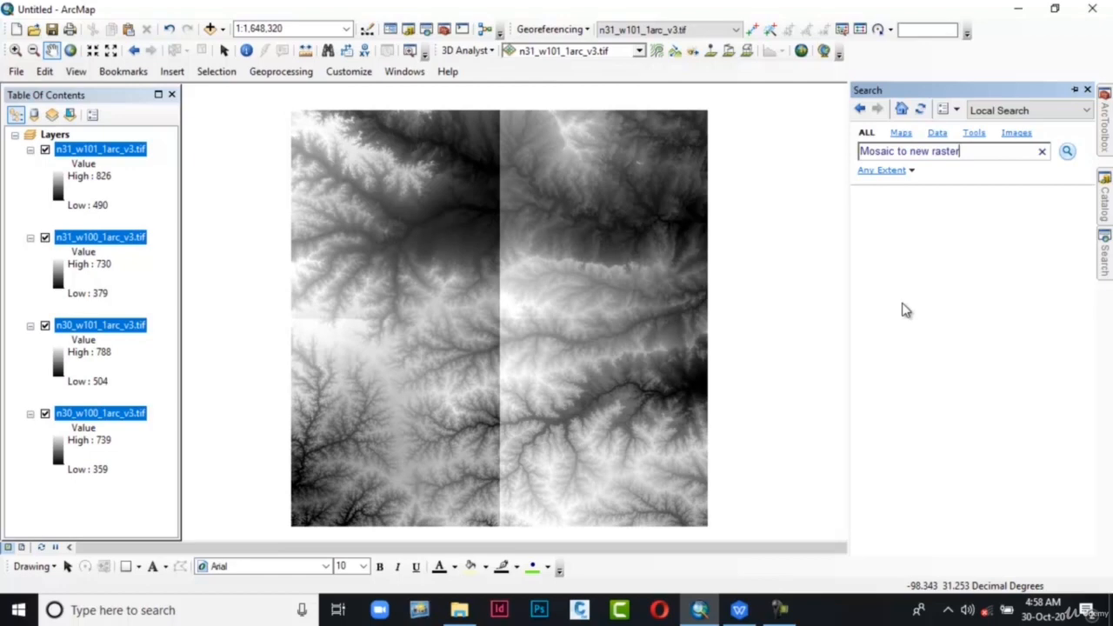
key(Return)
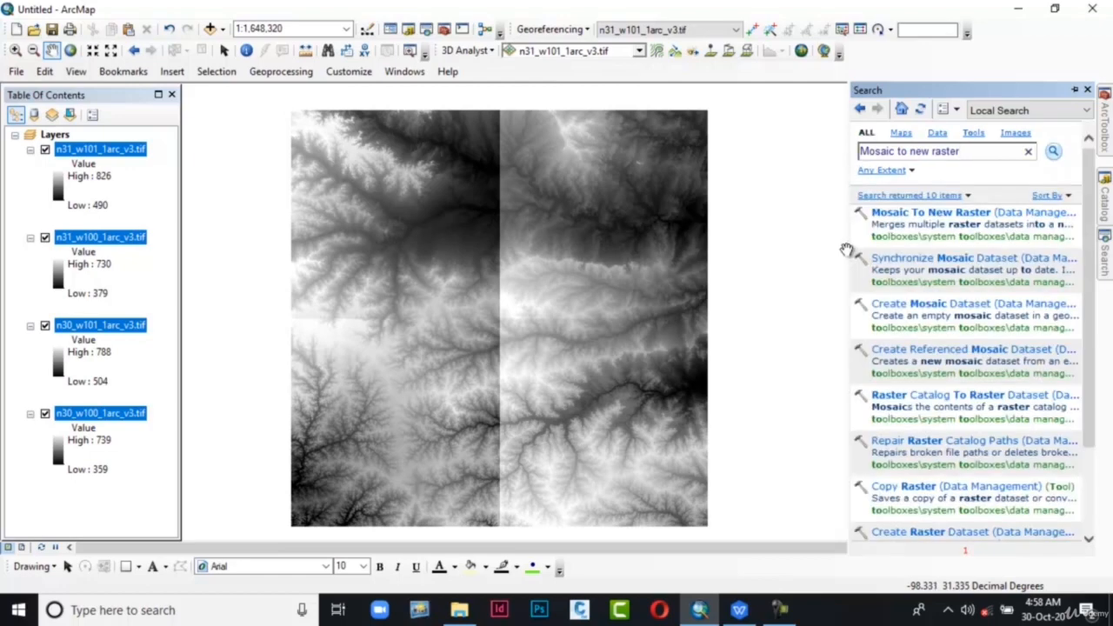
click(883, 213)
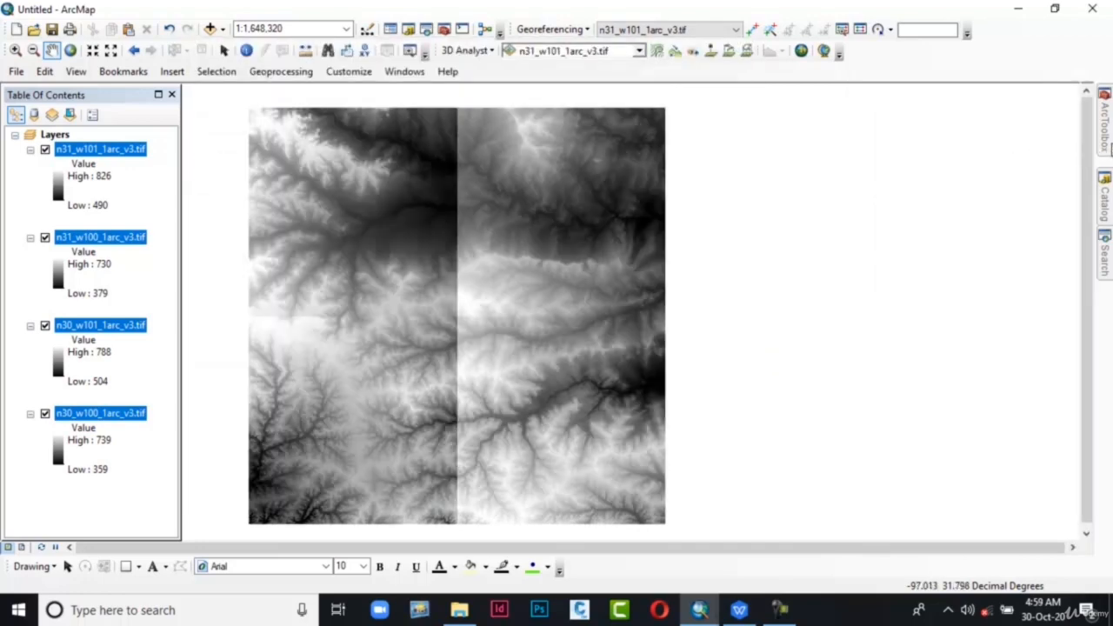
Open the Mosaic To New Raster tool from the Raster Dataset toolset of the Data Management Tools in ArcToolbox.
mouse_move(1109, 150)
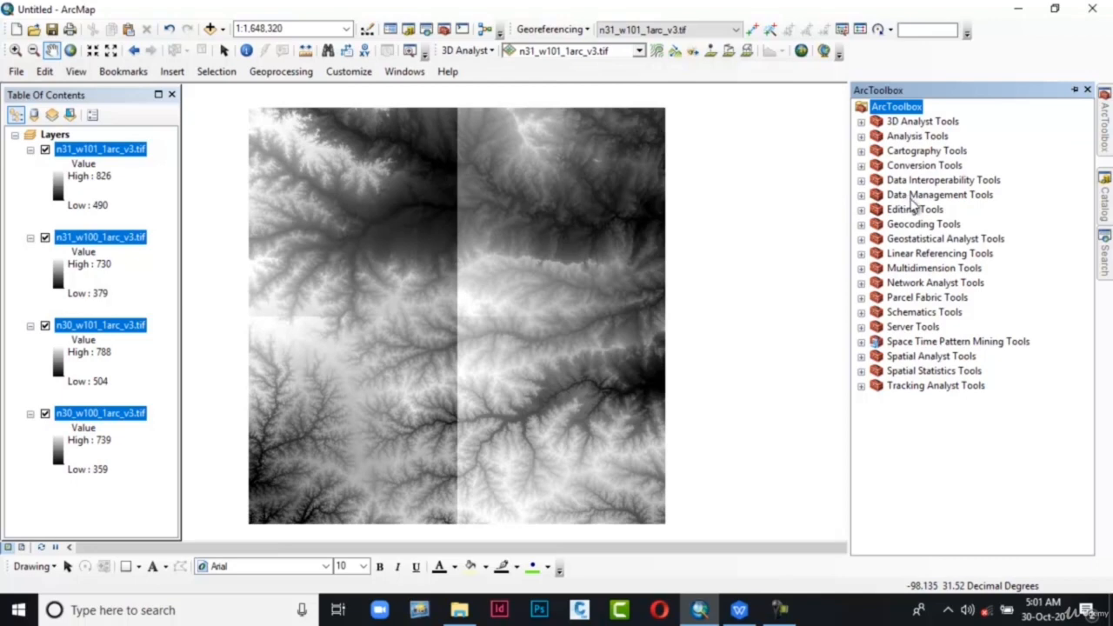
click(863, 196)
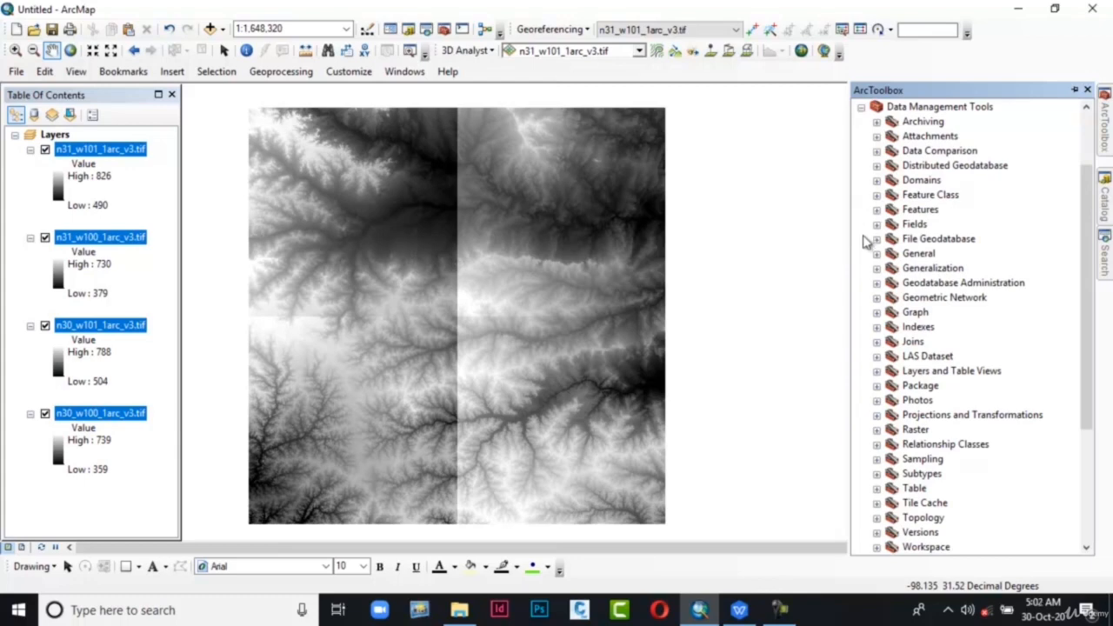
click(877, 429)
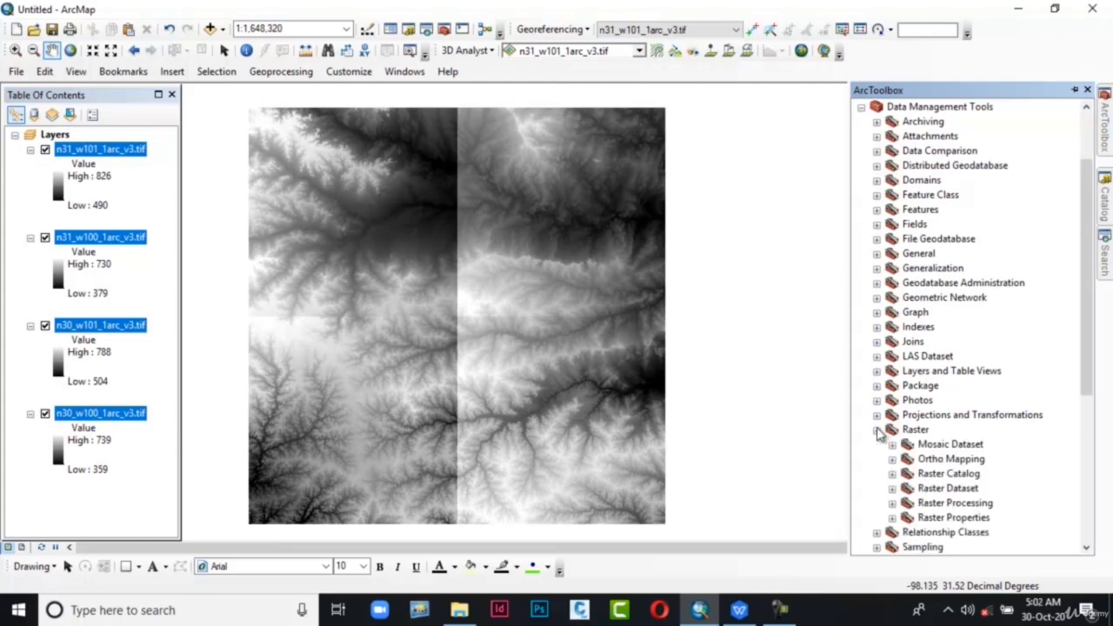
scroll(876, 428, down, 2)
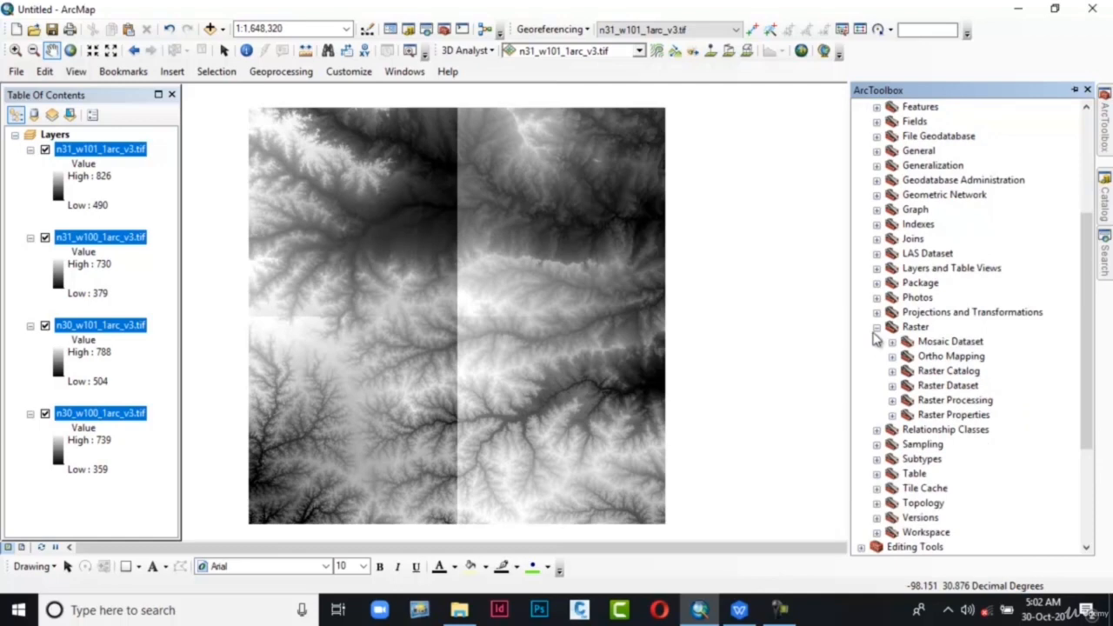
click(891, 386)
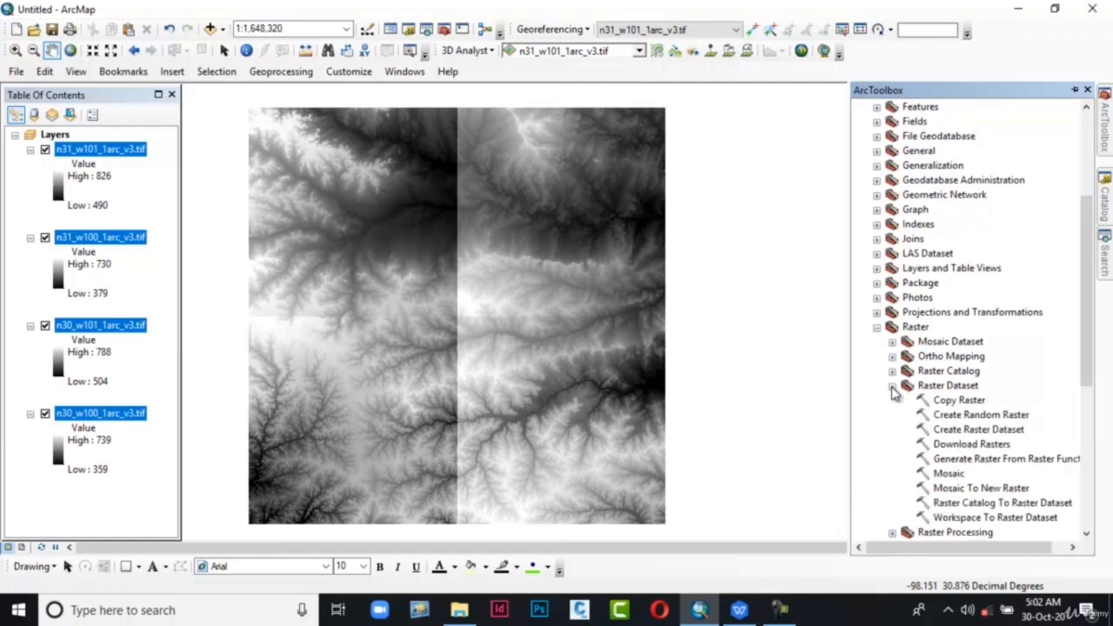
double_click(1014, 492)
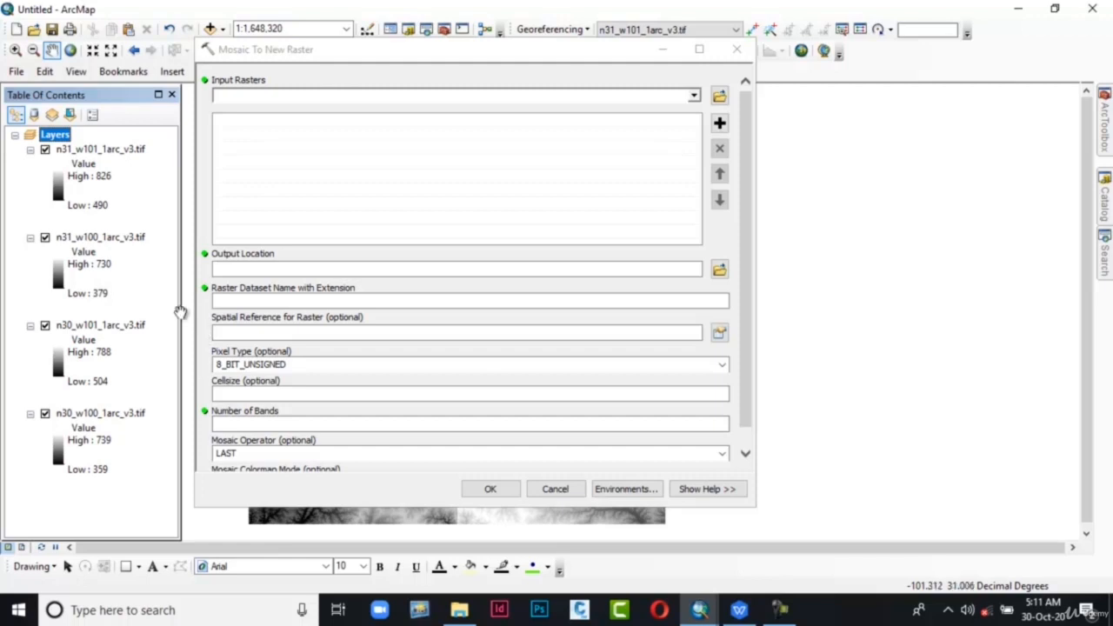
Inspect the source properties of n31_w100_1arc_v3.tif: number of bands, pixel type, pixel depth and XY coordinate system.
right_click(122, 243)
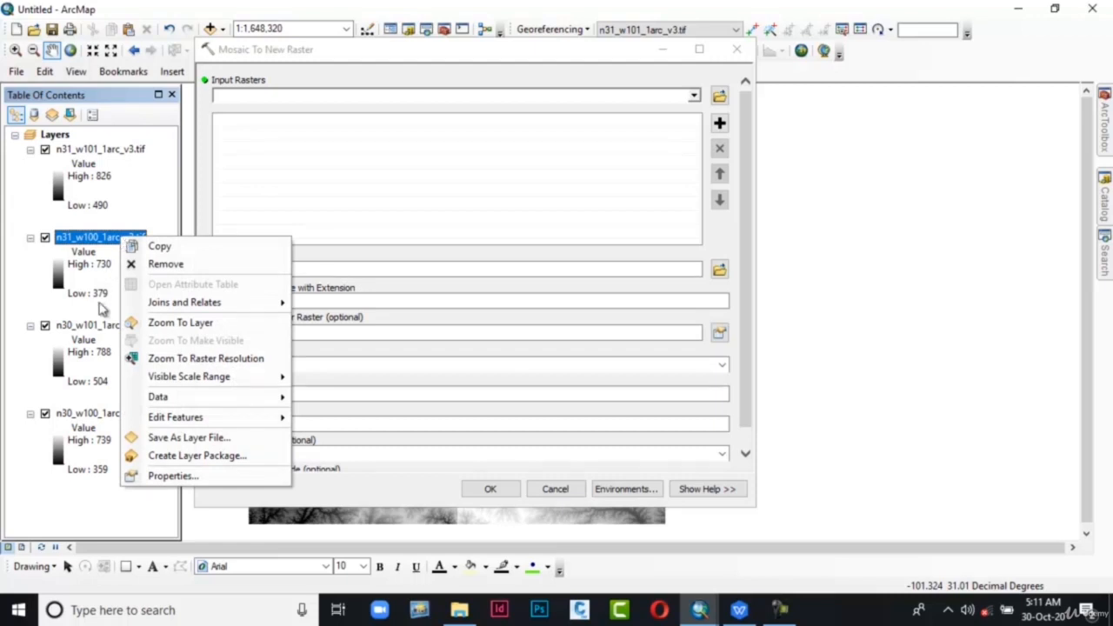
click(126, 475)
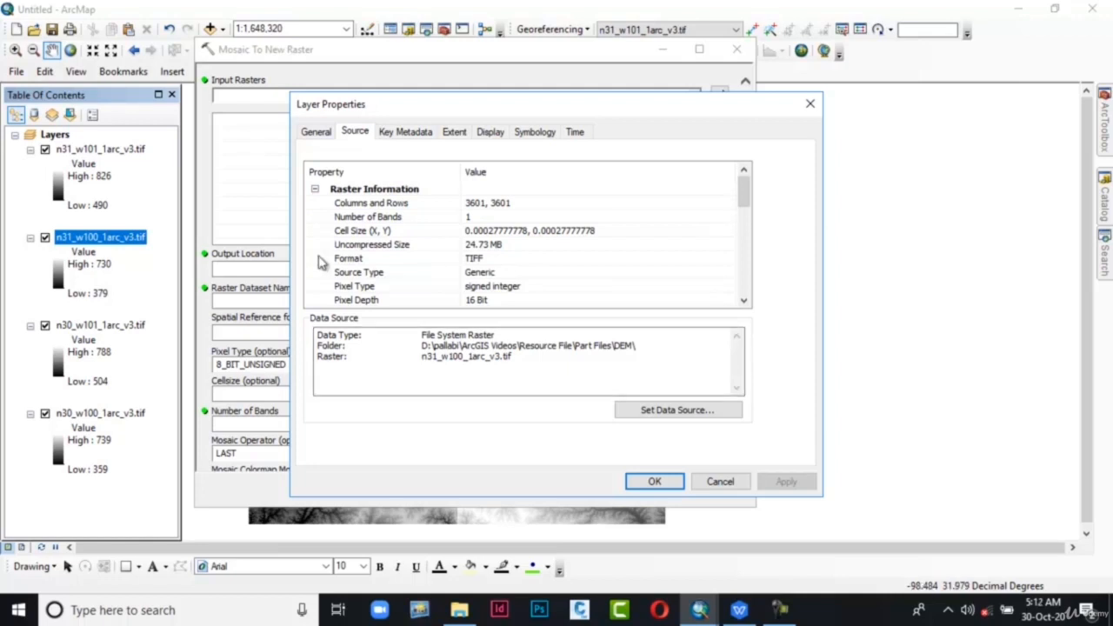
click(337, 219)
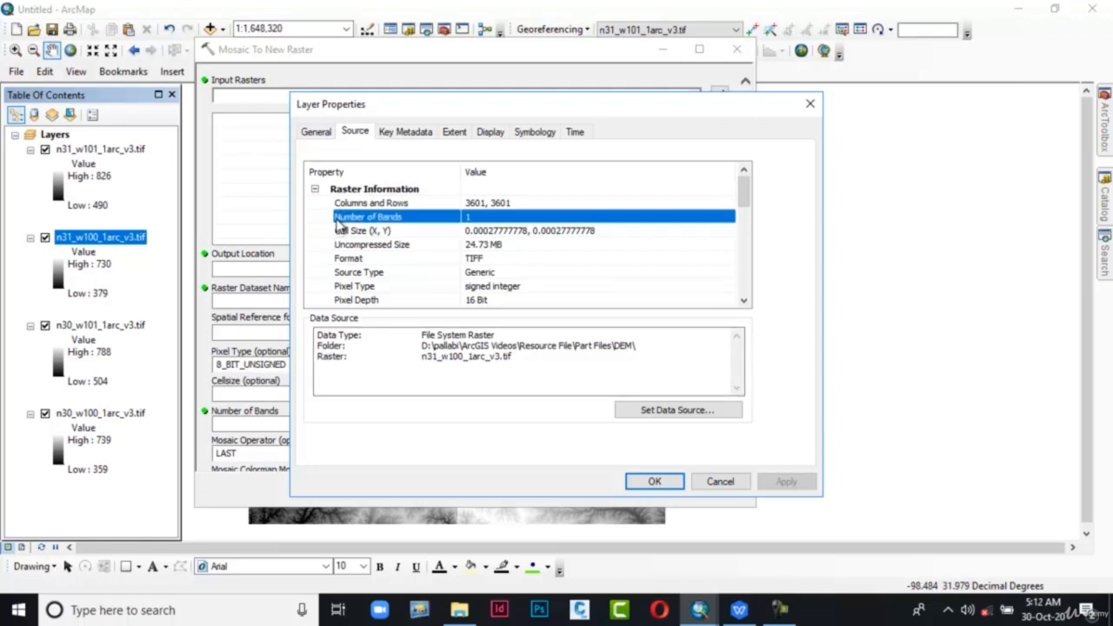
click(340, 289)
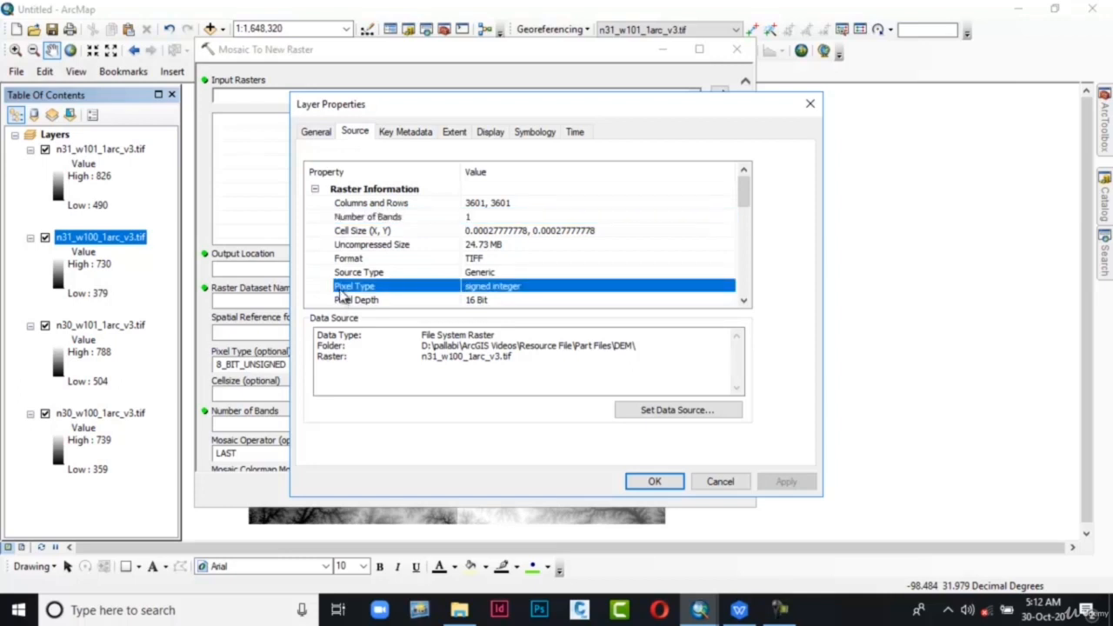
click(344, 303)
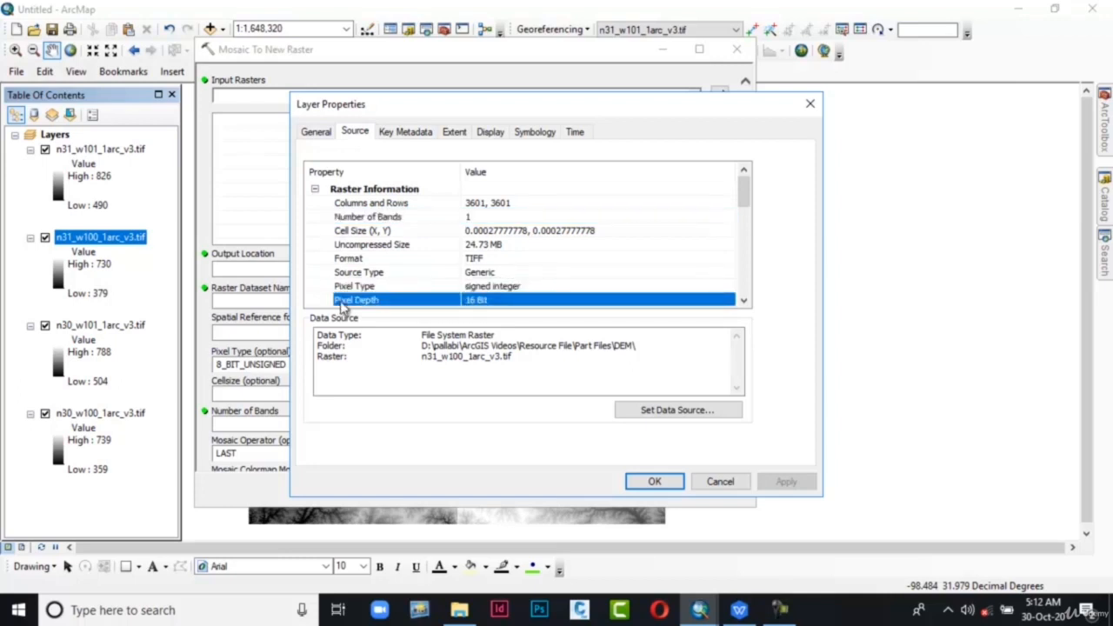
drag(743, 190, 745, 253)
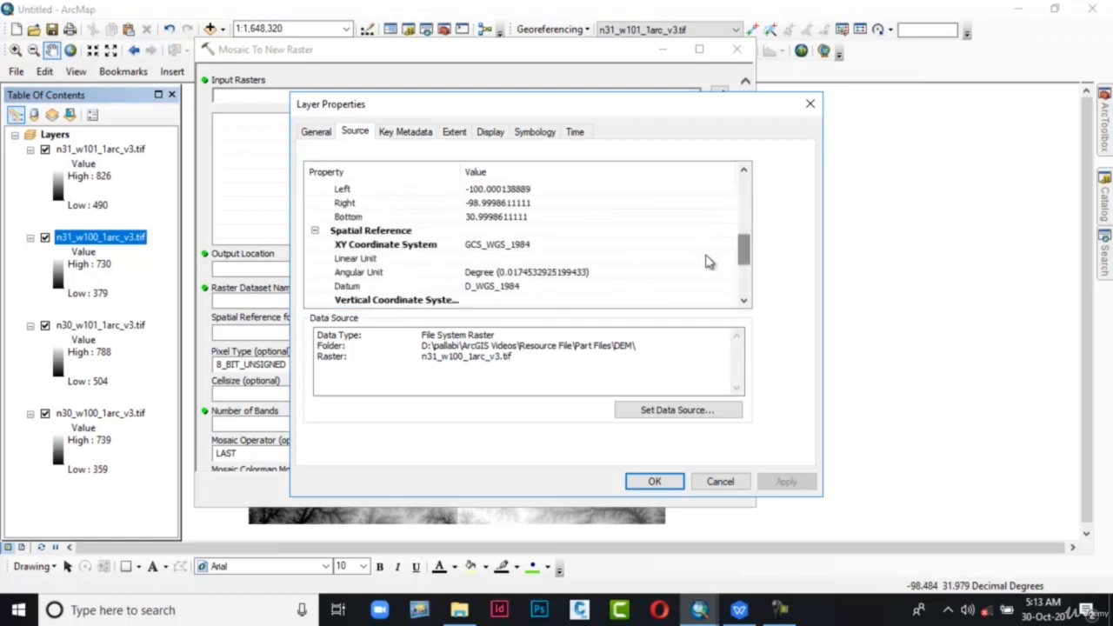
click(458, 247)
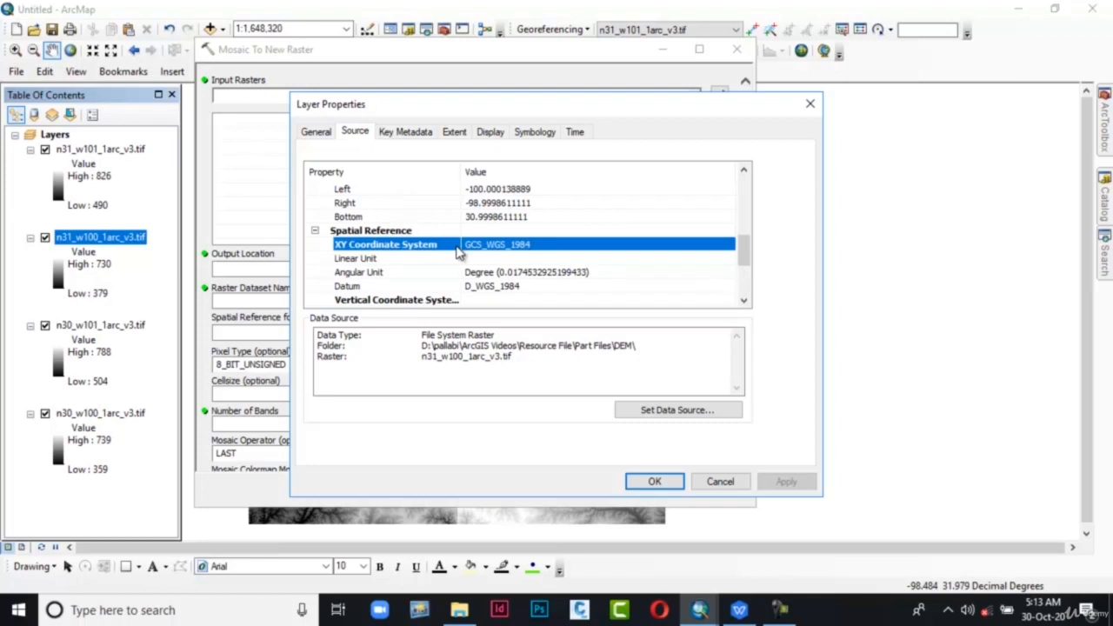
scroll(440, 296, down, 2)
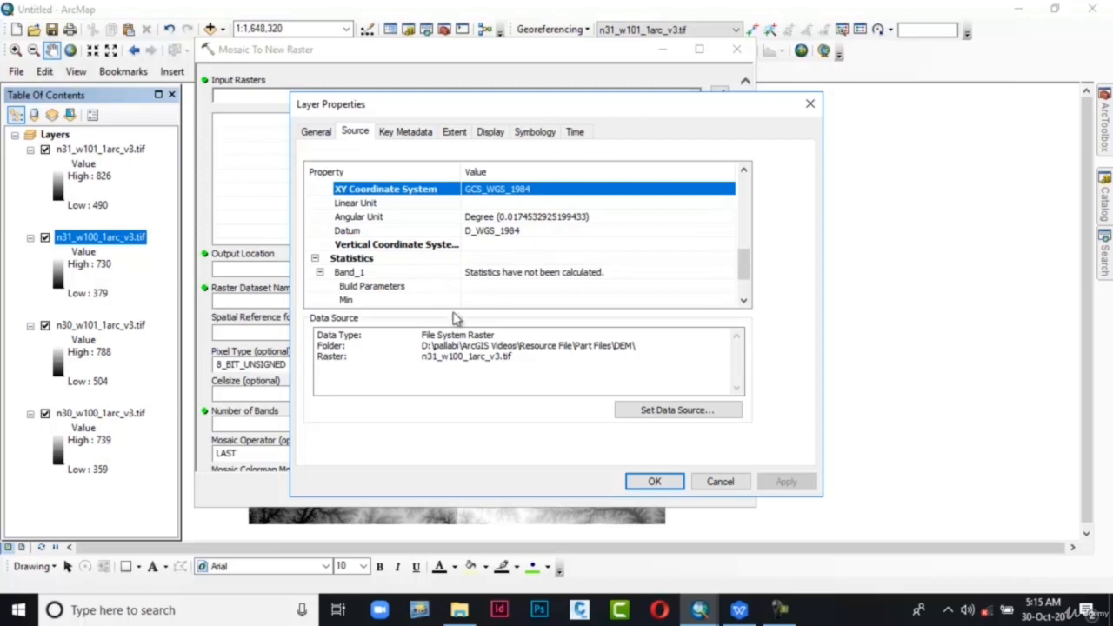
click(642, 481)
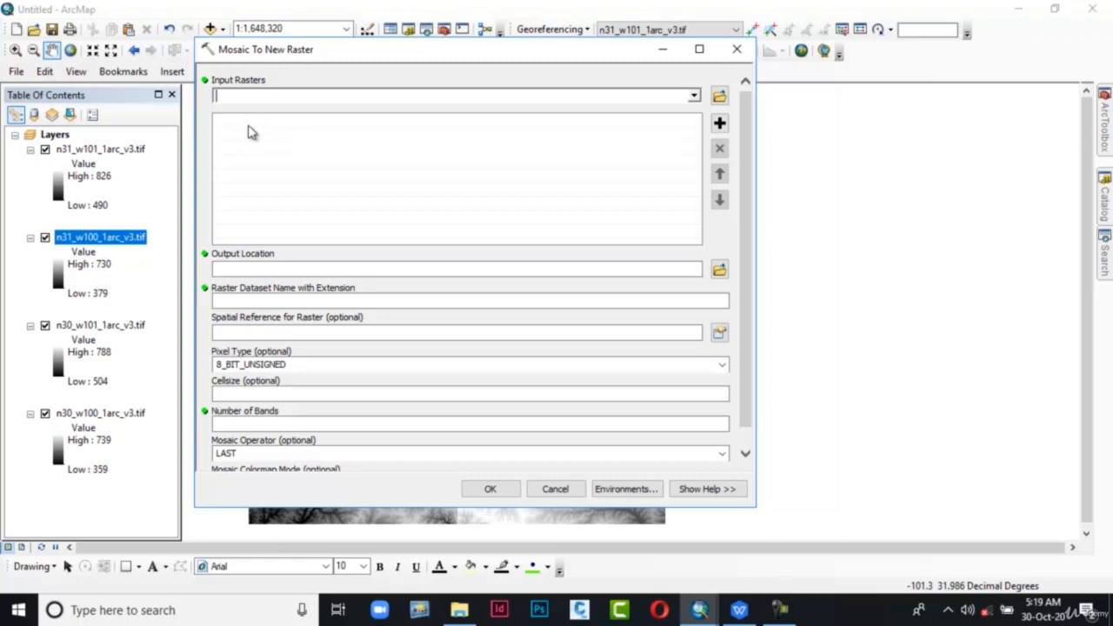
Add all four DEM layers from the table of contents as input rasters of the mosaic.
ctrl+click(135, 152)
ctrl+click(106, 325)
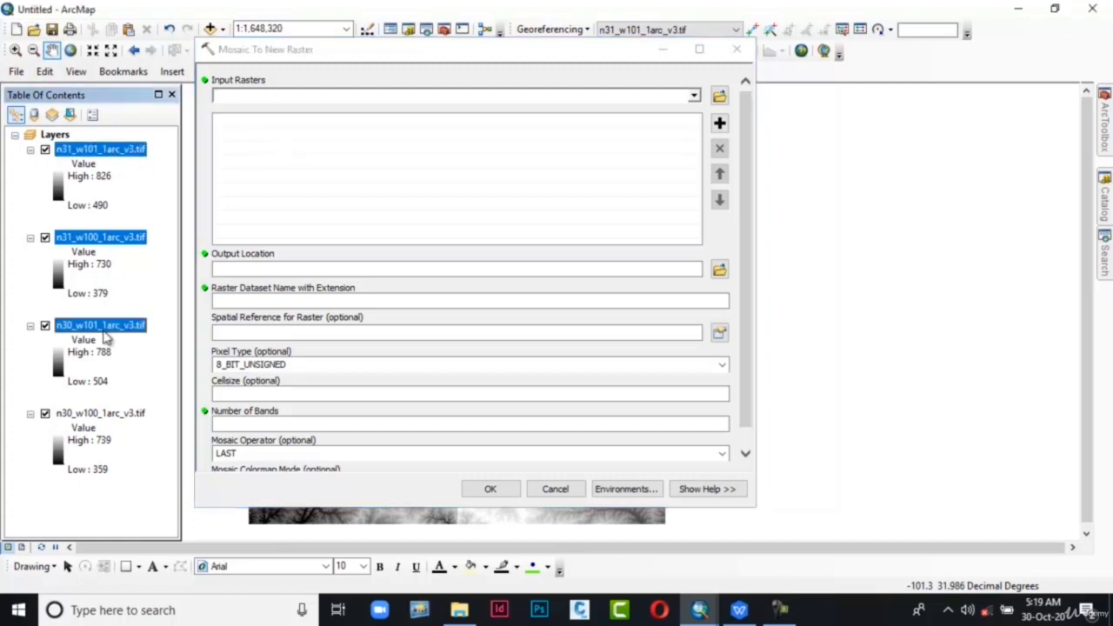
ctrl+click(96, 415)
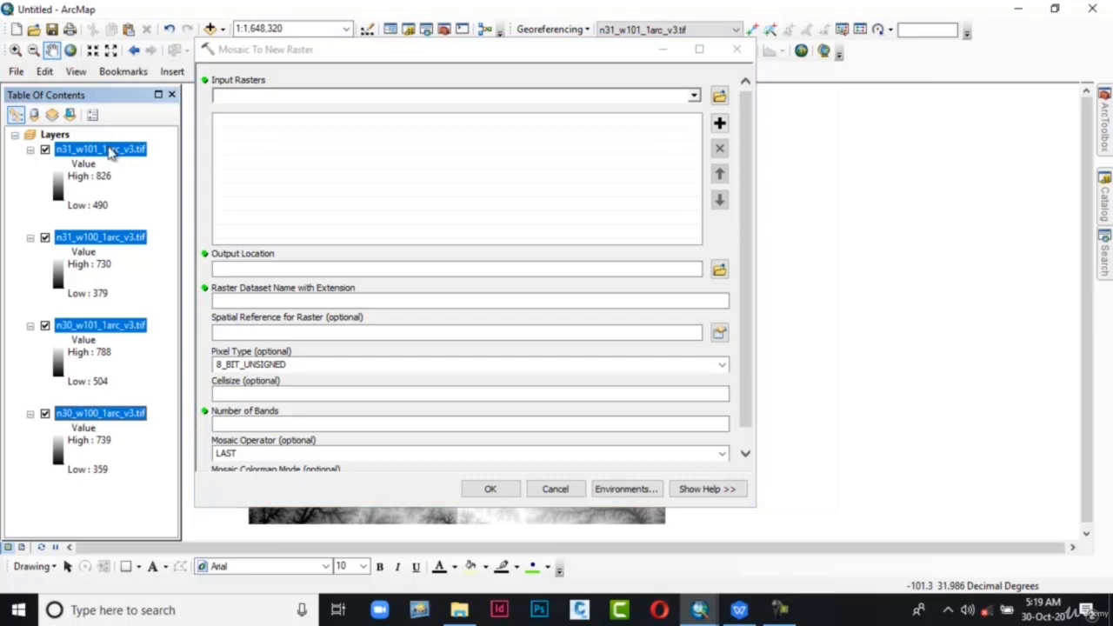
drag(110, 153, 224, 127)
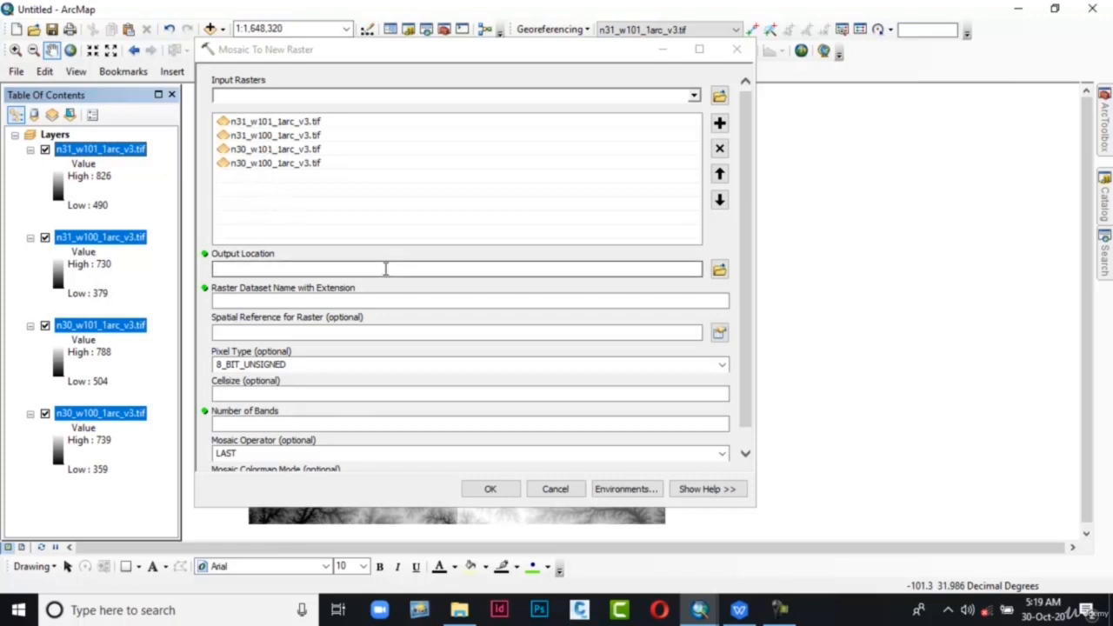
Set the output location to the Mosaic Raster folder inside Part Files.
click(719, 270)
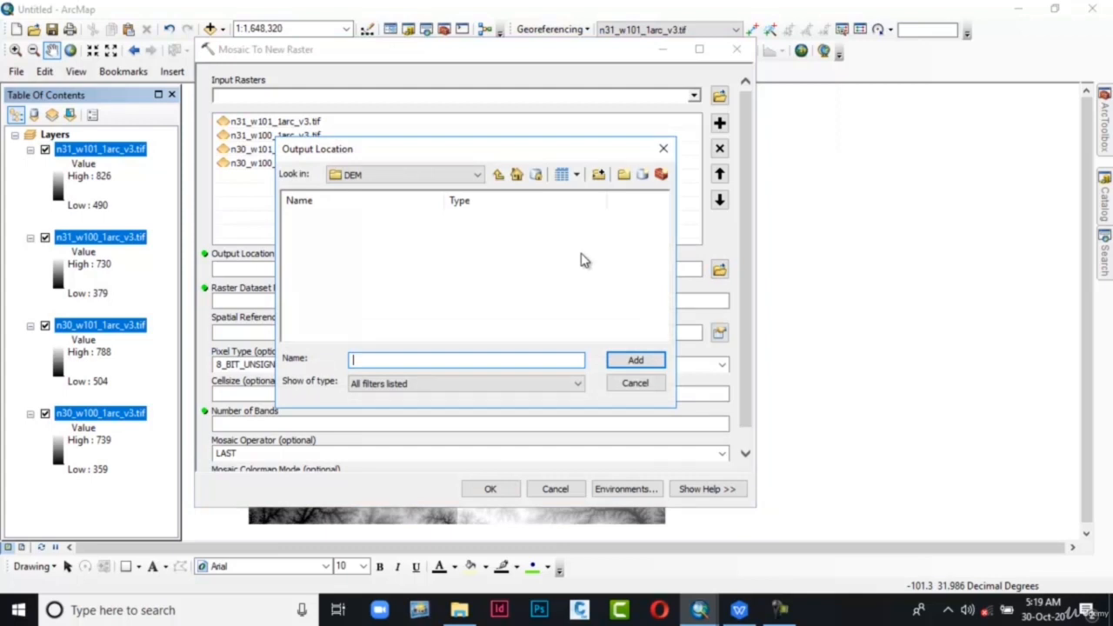
click(499, 175)
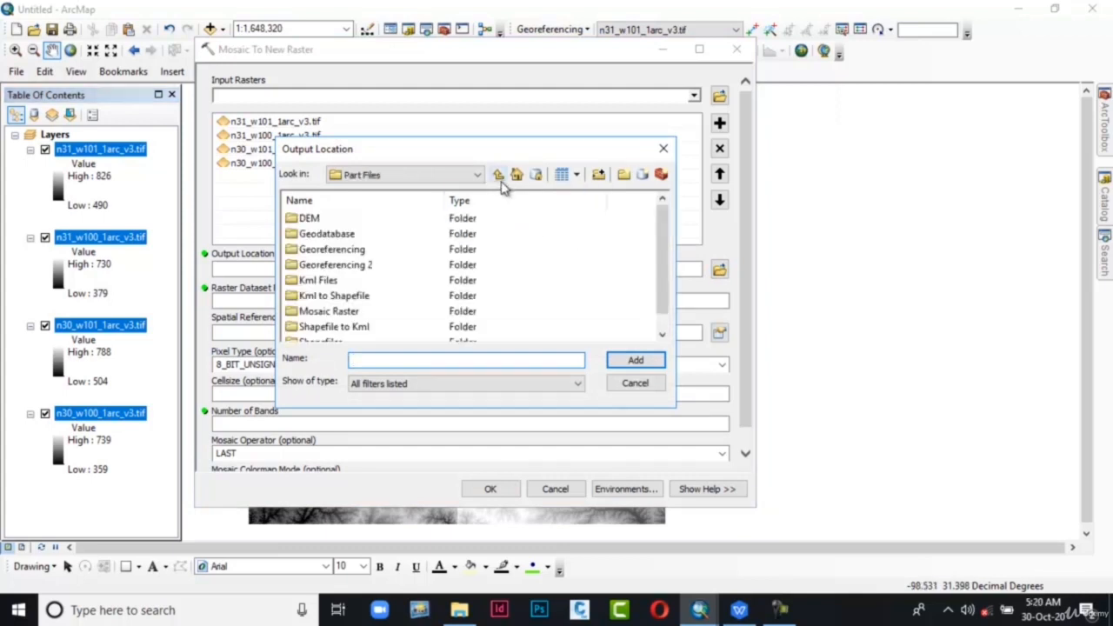
click(342, 314)
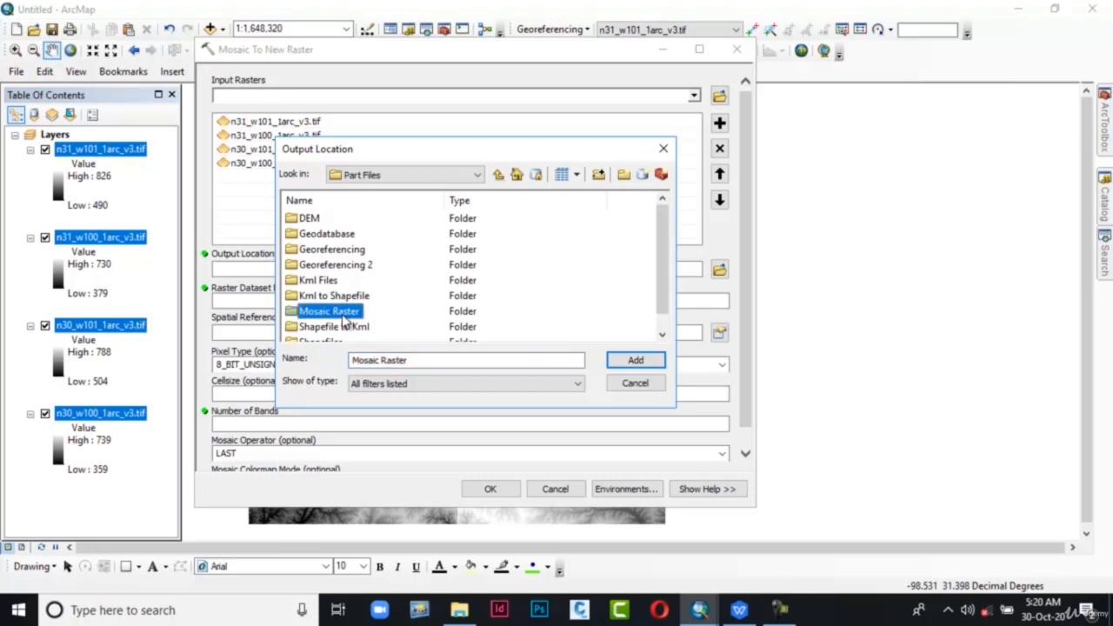
click(636, 360)
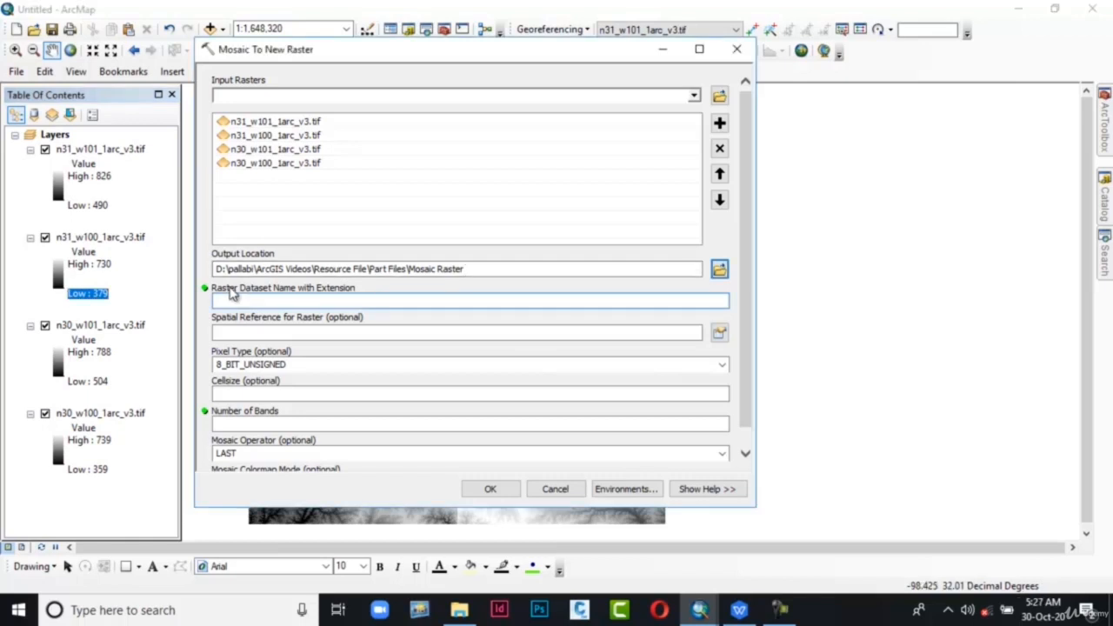
Name the output raster dataset Mosaic_DEM.tif, consulting the tool help for the supported file extensions.
click(226, 301)
text(Mosaic_DEM)
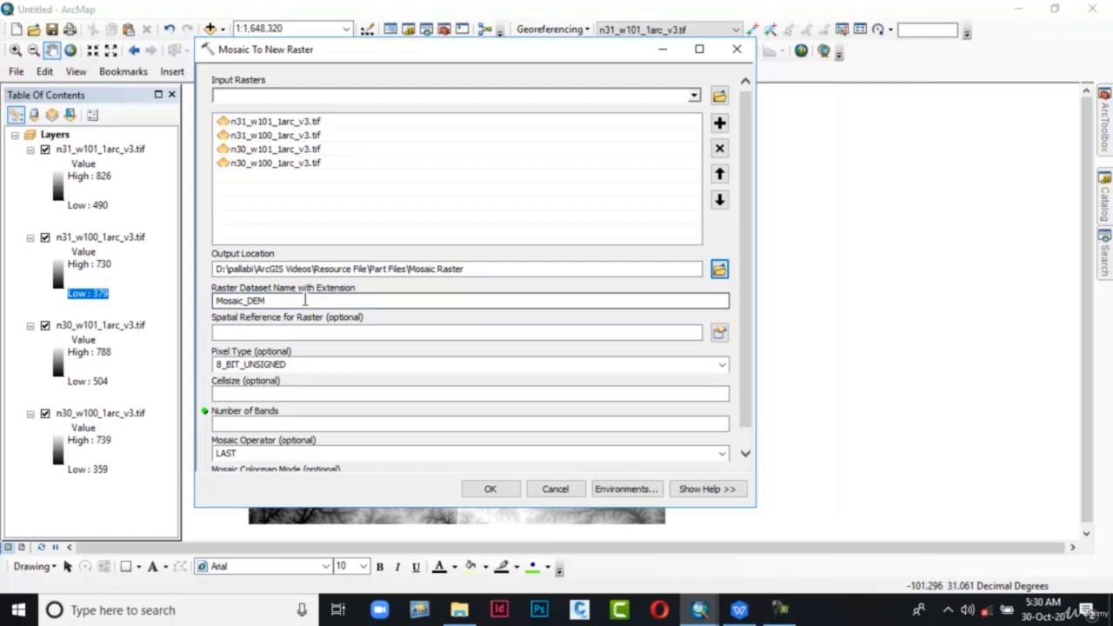
click(706, 490)
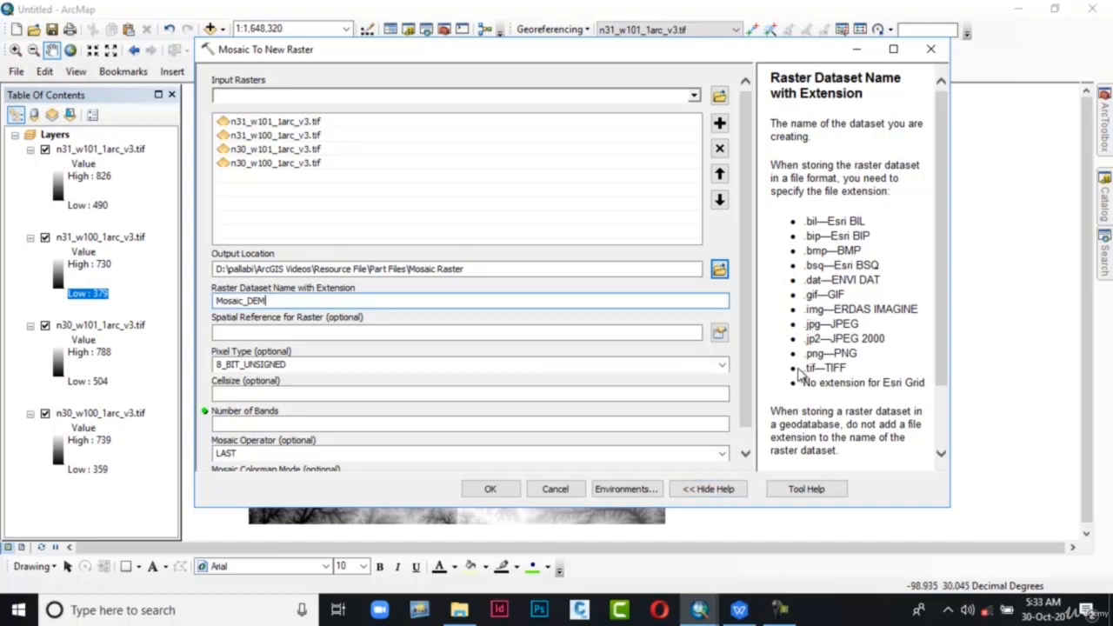
text(.tif)
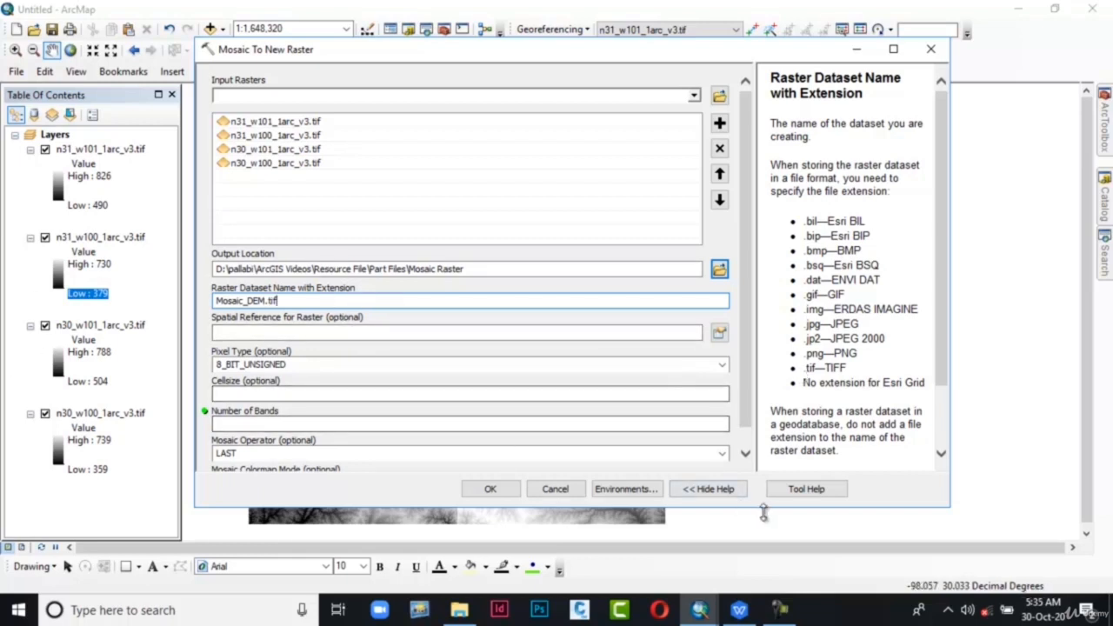
click(732, 494)
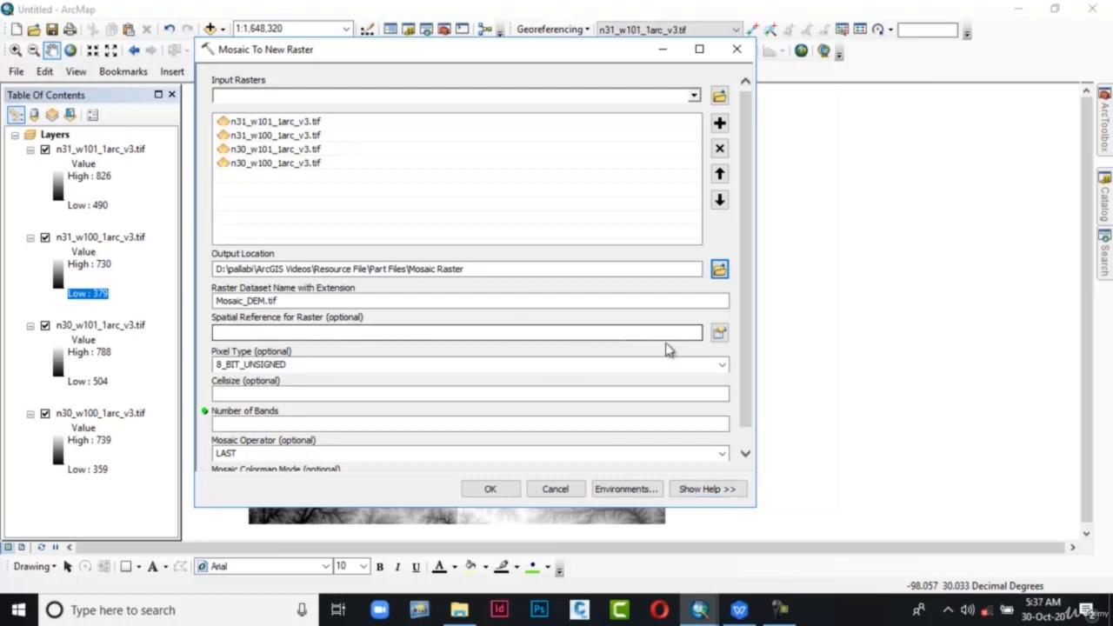
Set the output raster's spatial reference to GCS_WGS_1984, taken from the coordinate systems of the loaded layers.
click(719, 334)
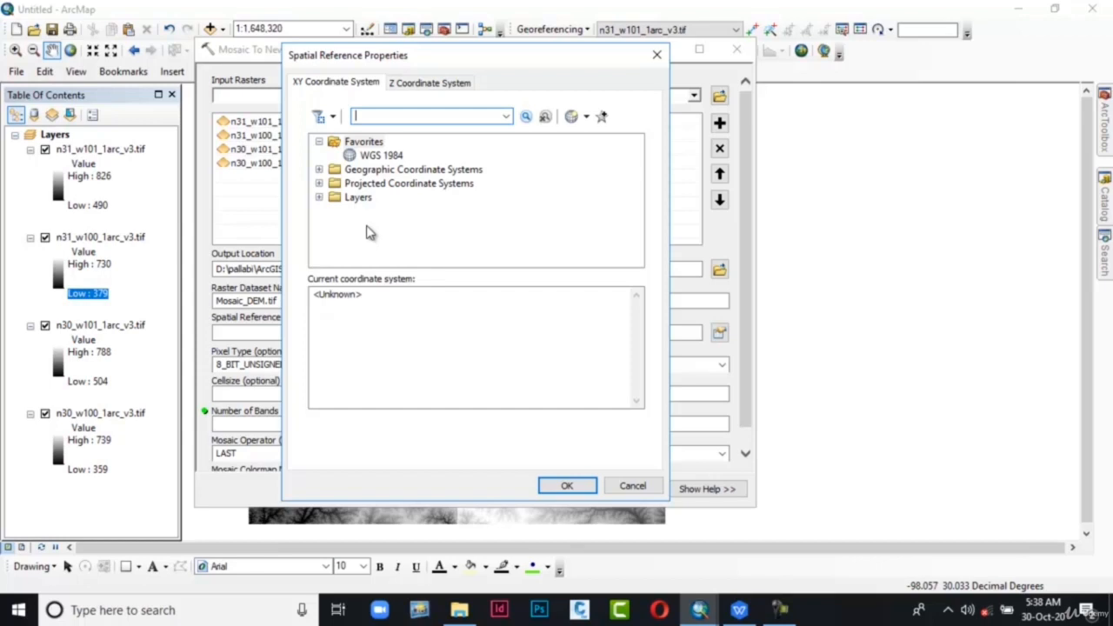
click(338, 254)
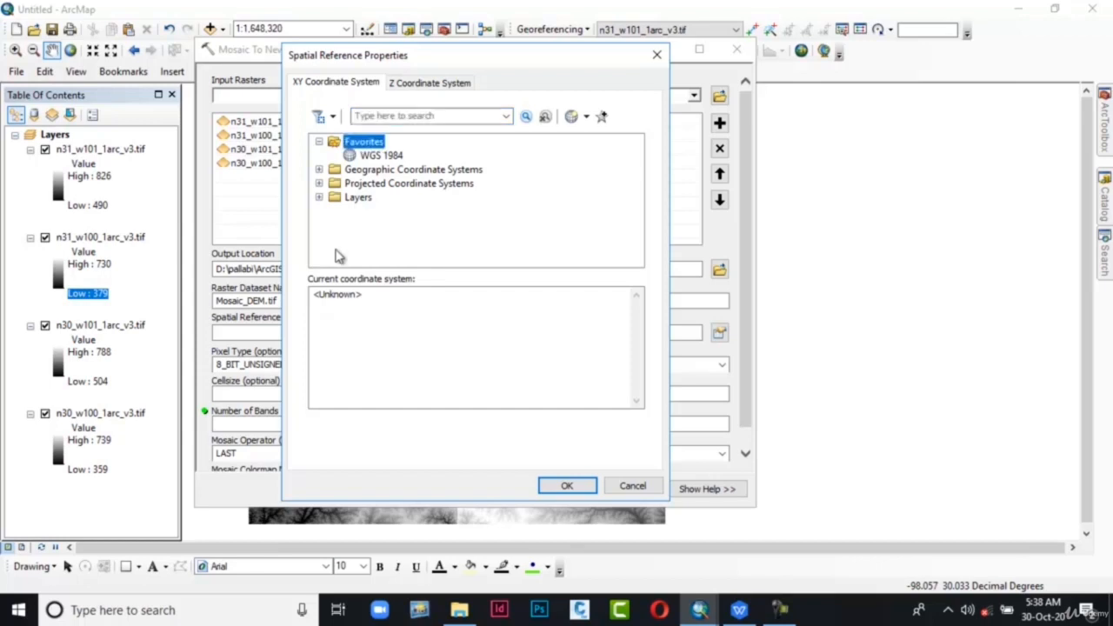
click(319, 198)
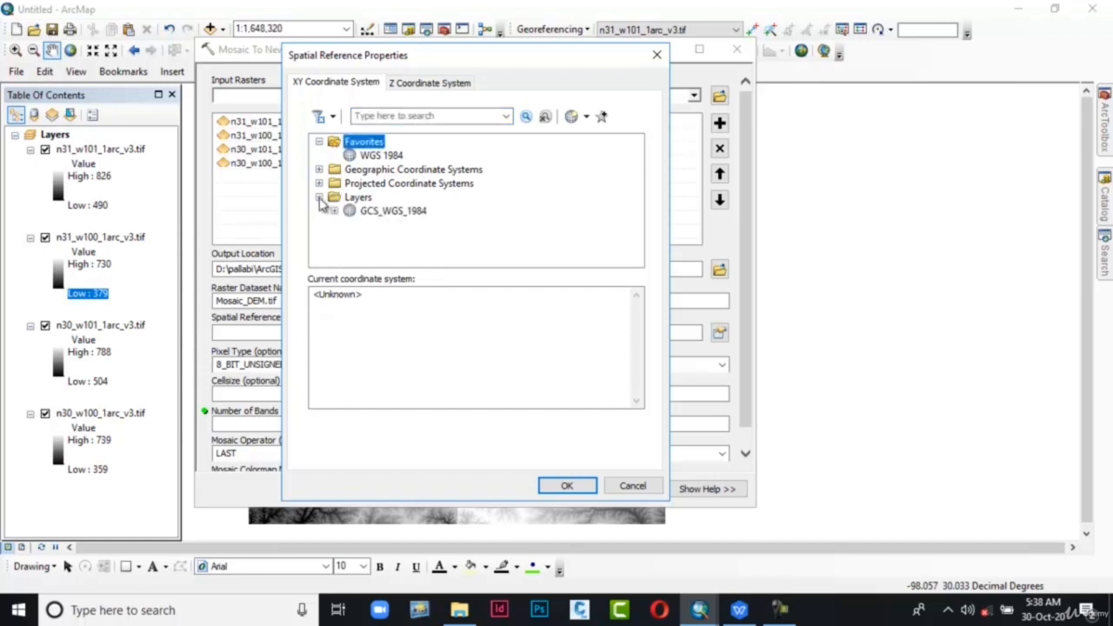
click(377, 215)
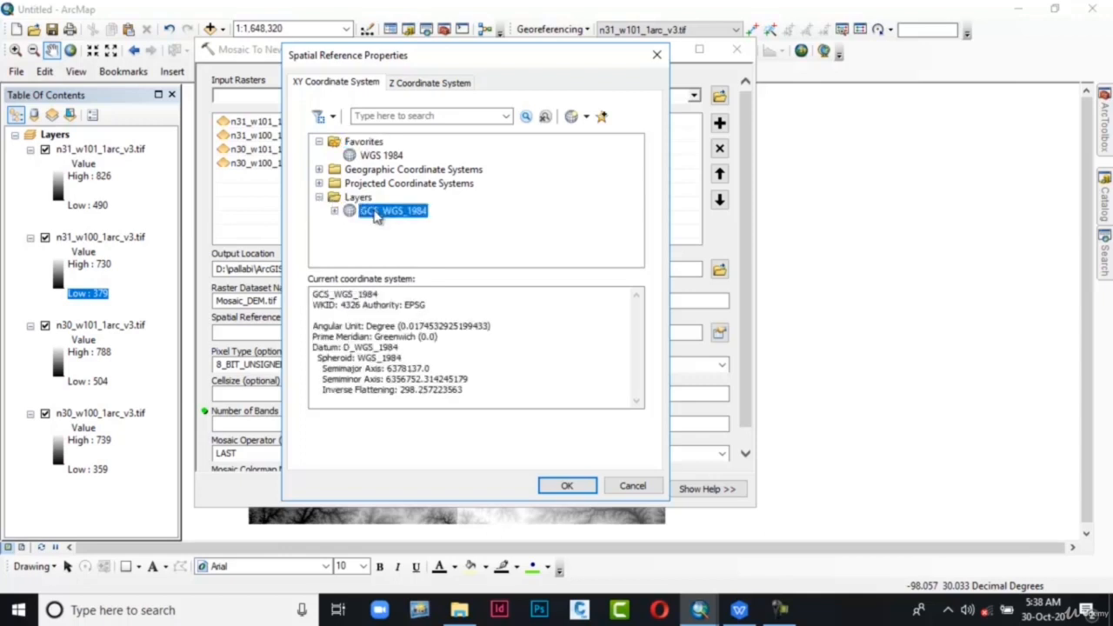
click(564, 483)
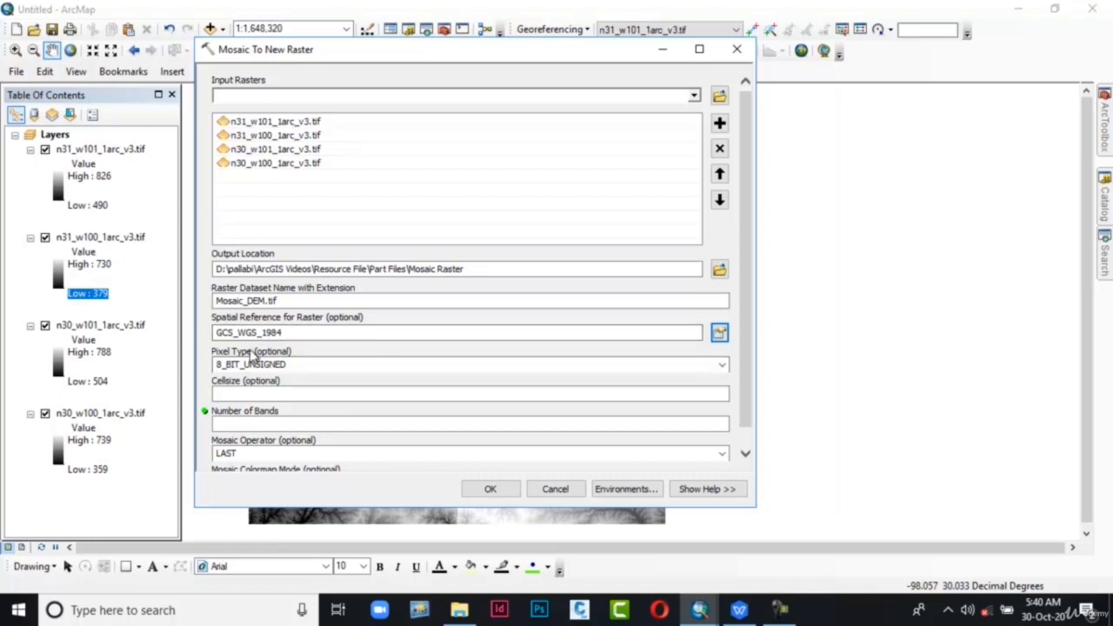
Set the mosaic's pixel type to 16_BIT_SIGNED and the number of bands to 1.
click(720, 364)
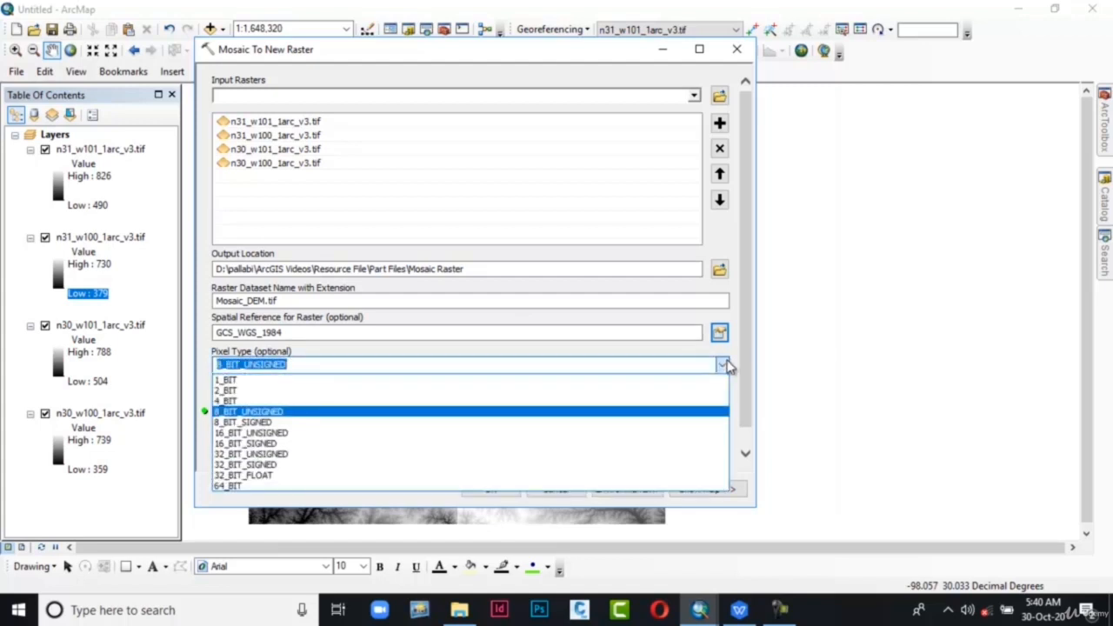
click(713, 447)
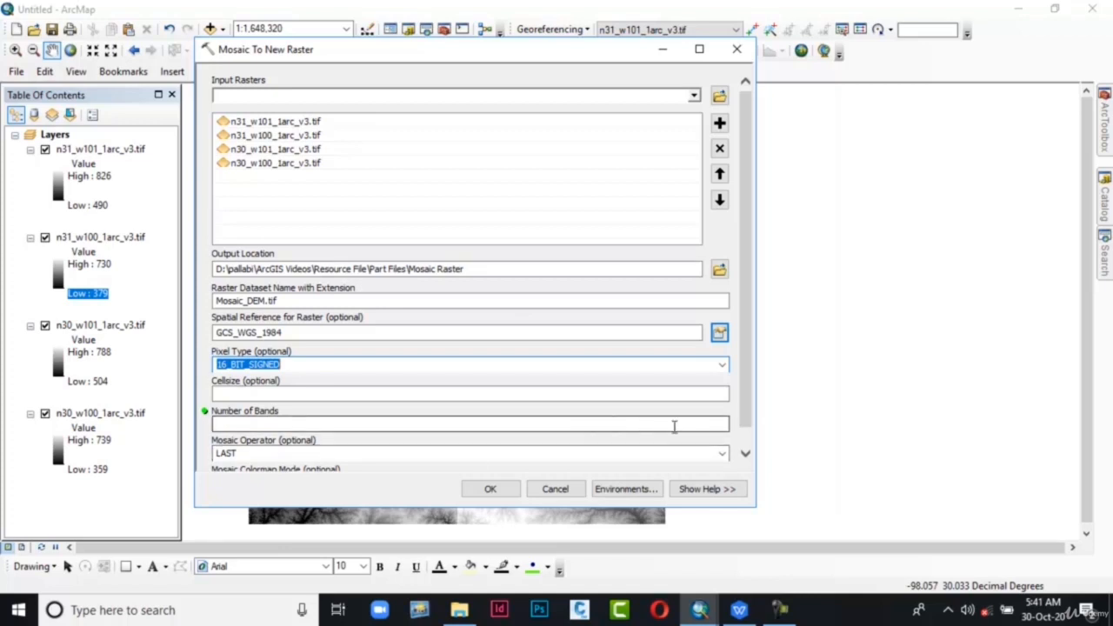
click(674, 426)
text(1)
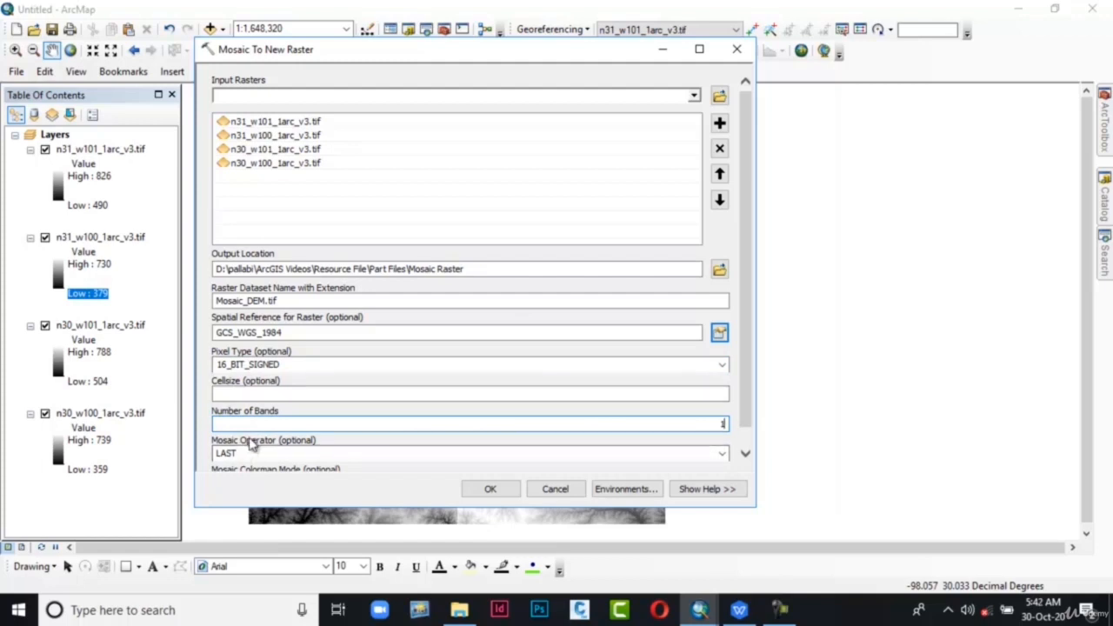
Set the mosaic operator to BLEND and the mosaic colormap mode to MATCH.
click(722, 453)
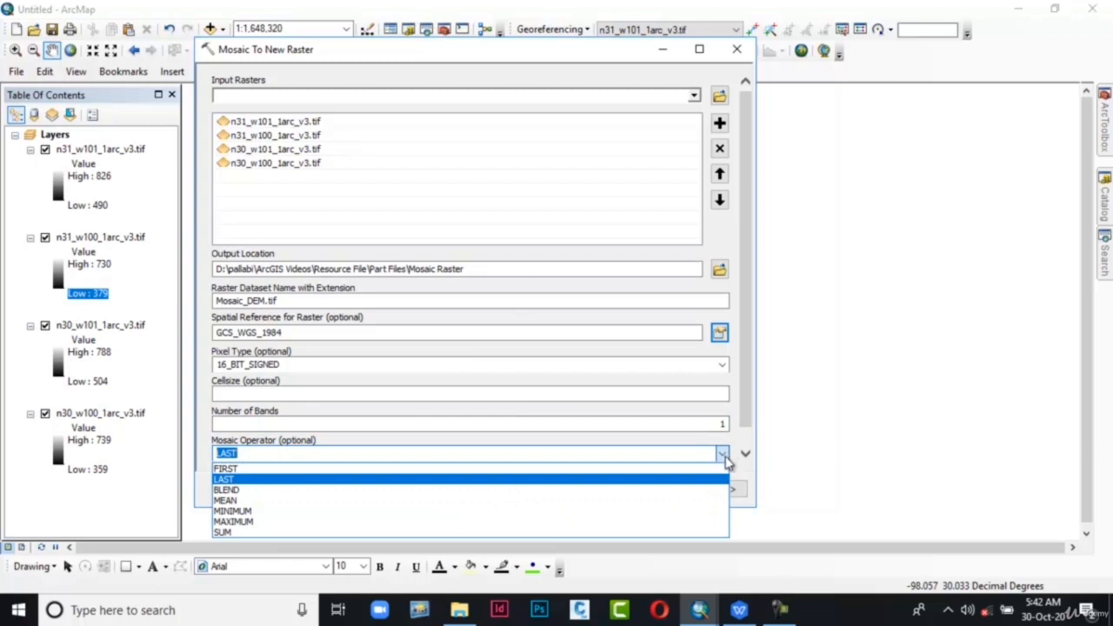
click(718, 497)
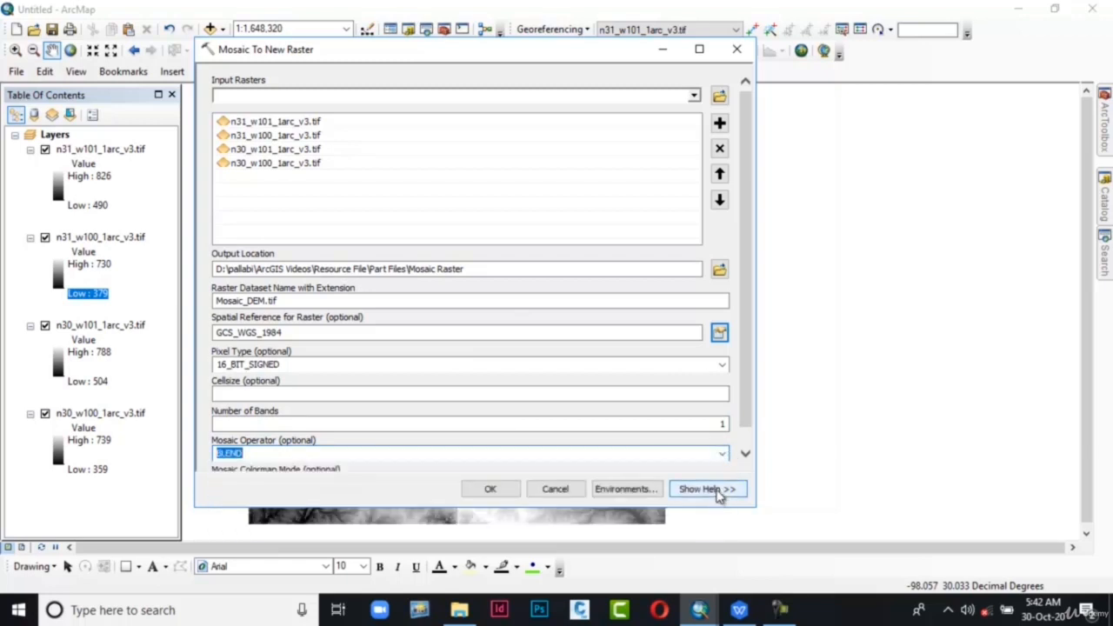
drag(745, 238, 755, 318)
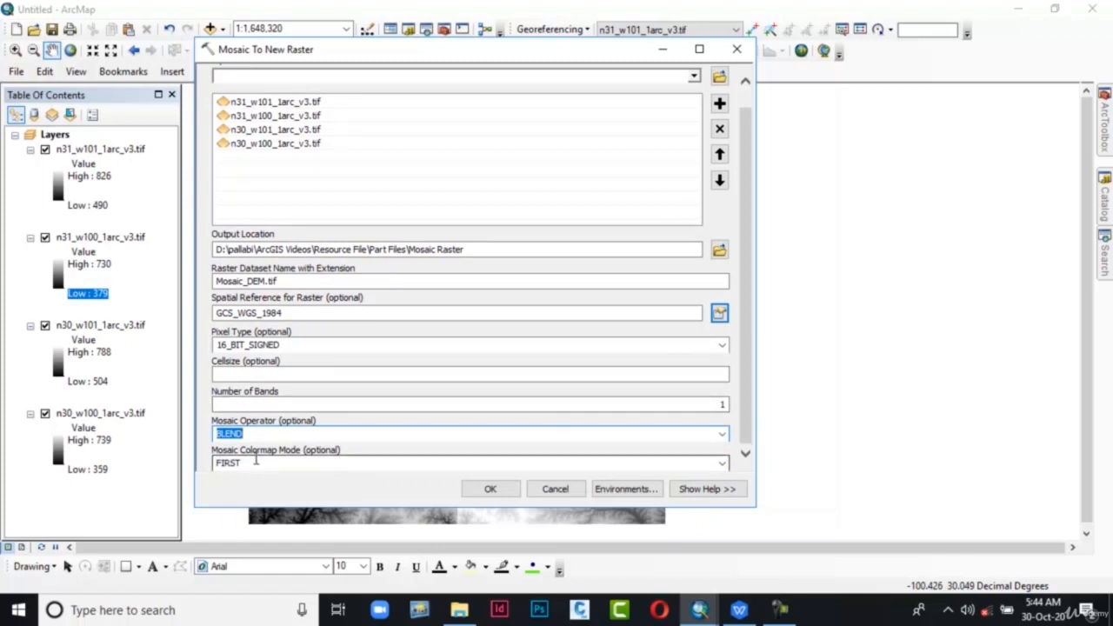
click(724, 462)
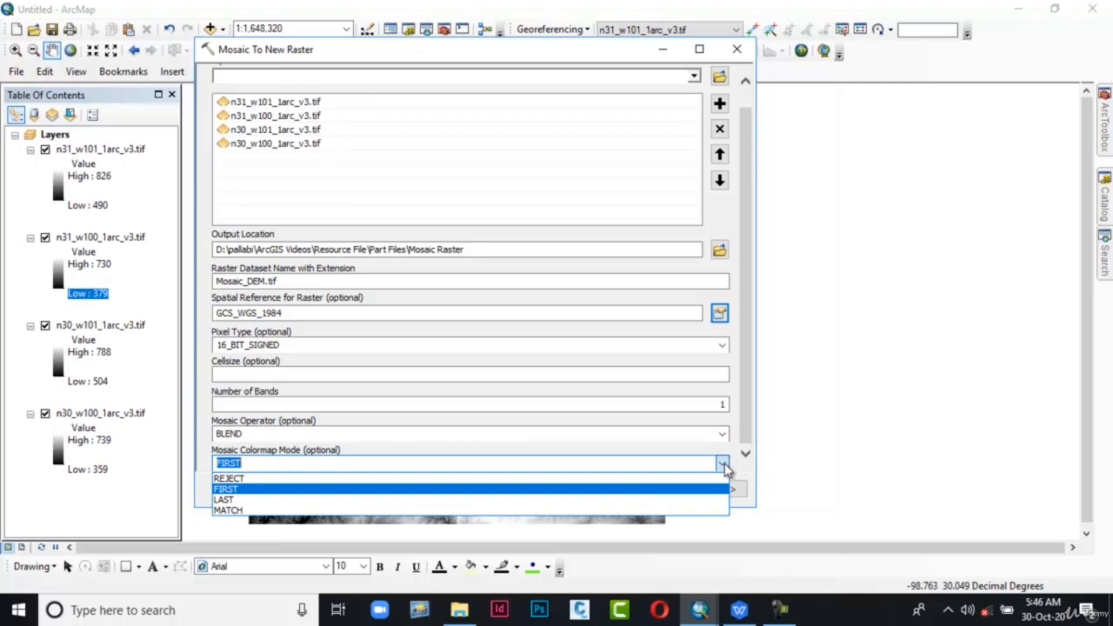
click(710, 510)
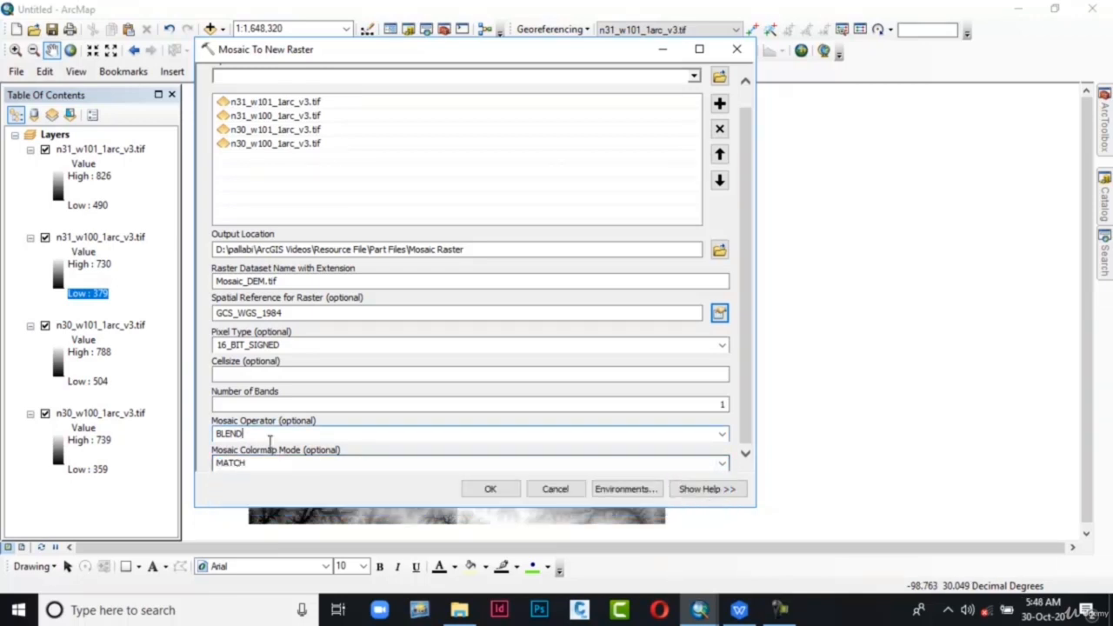
Read the tool help on the mosaic operator and the mosaic colormap mode, and run the Mosaic To New Raster tool.
click(277, 435)
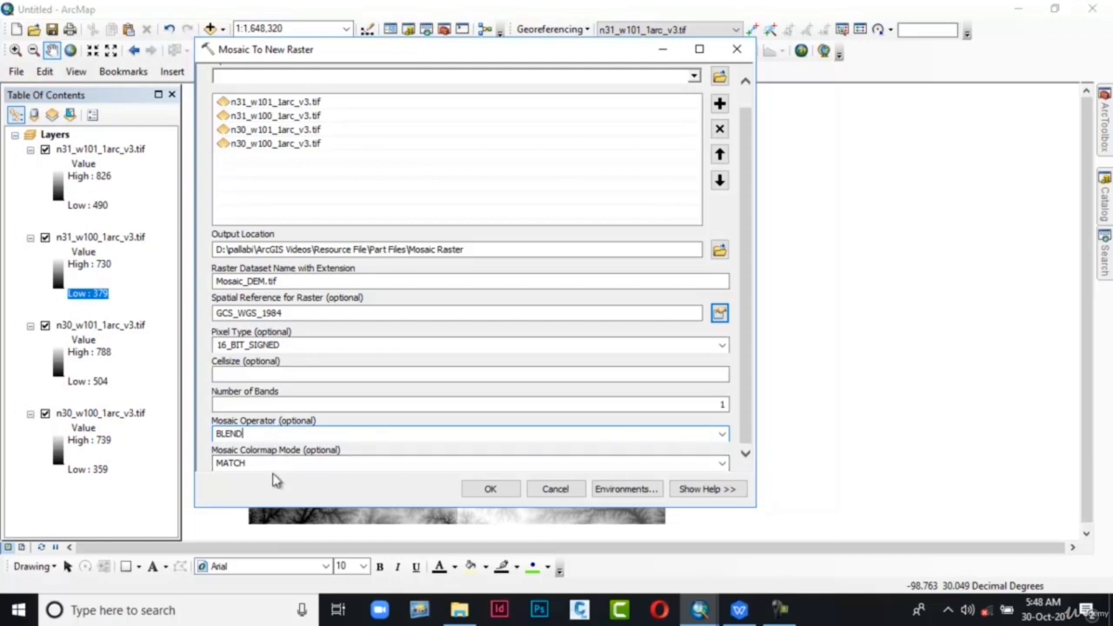
click(706, 489)
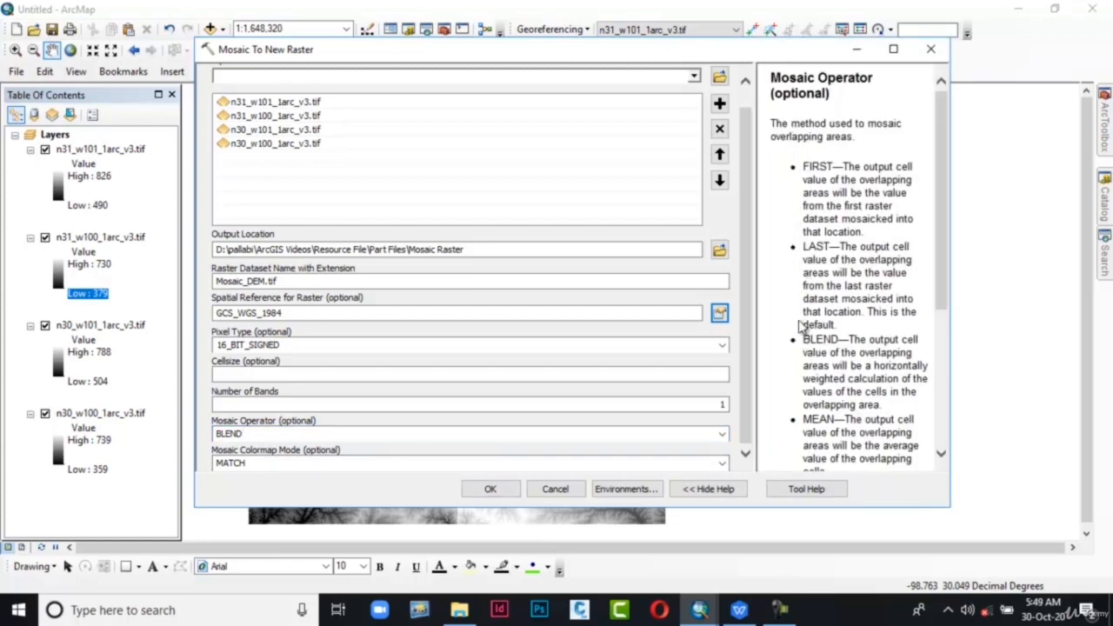
scroll(804, 310, down, 5)
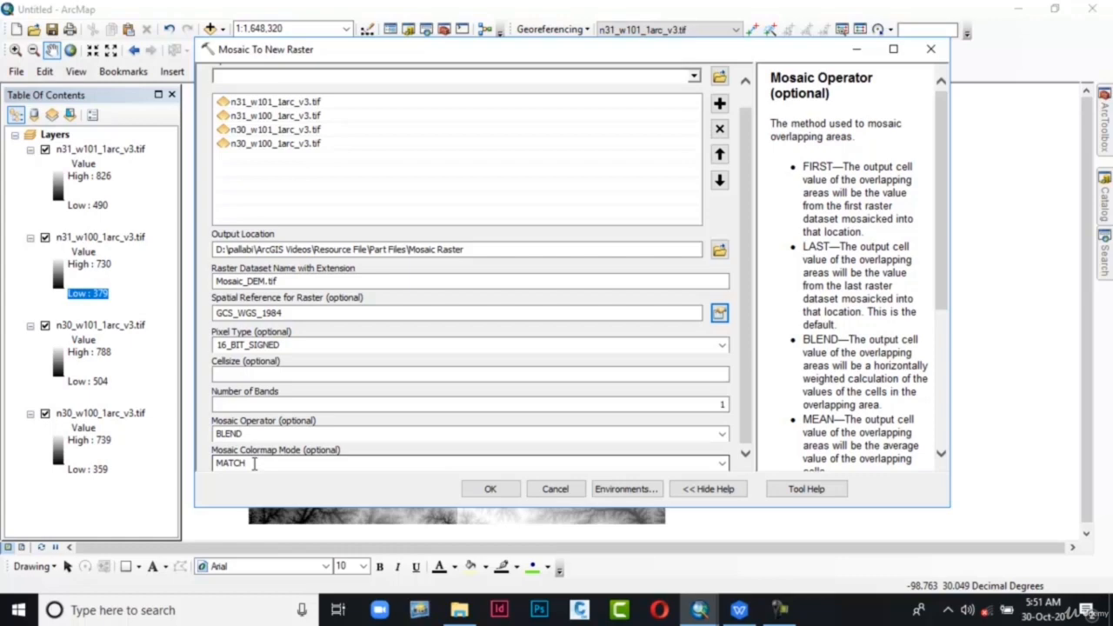
click(254, 464)
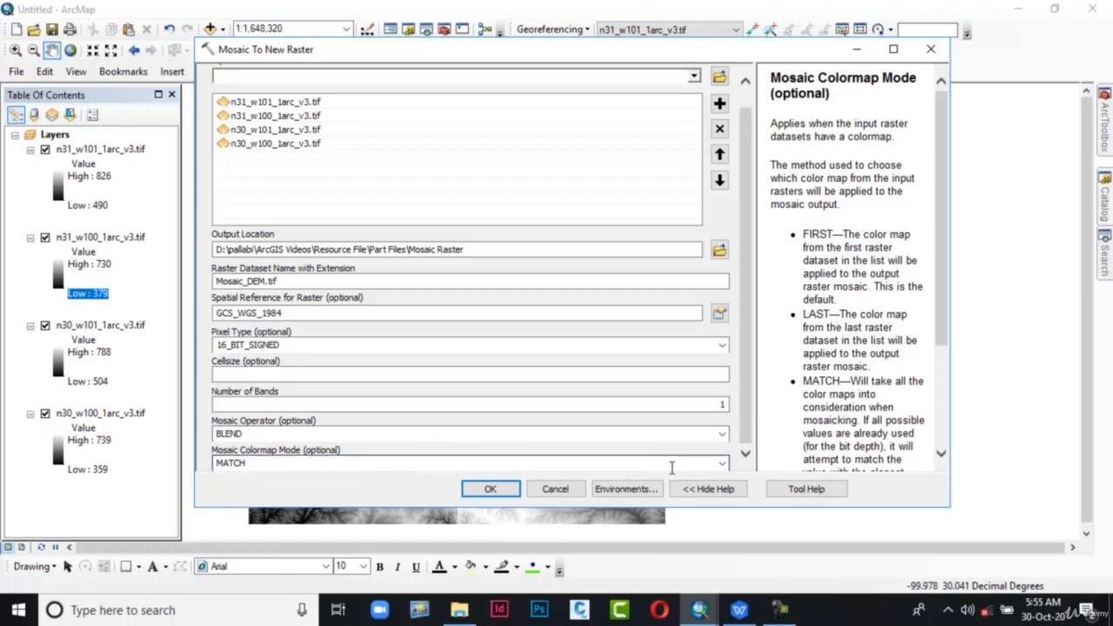
click(706, 489)
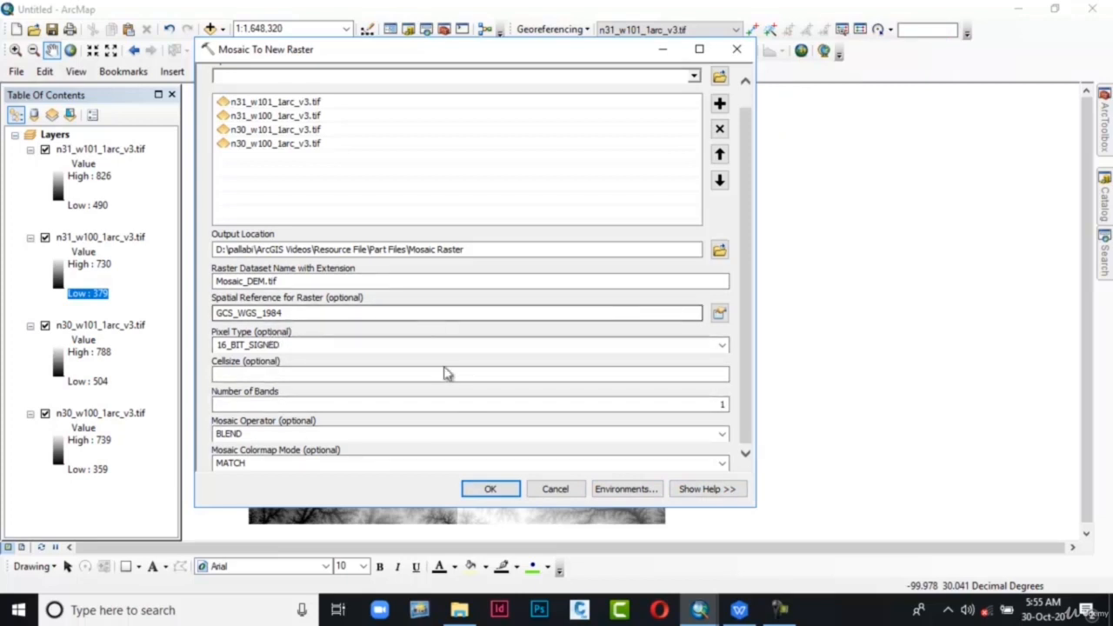
click(491, 490)
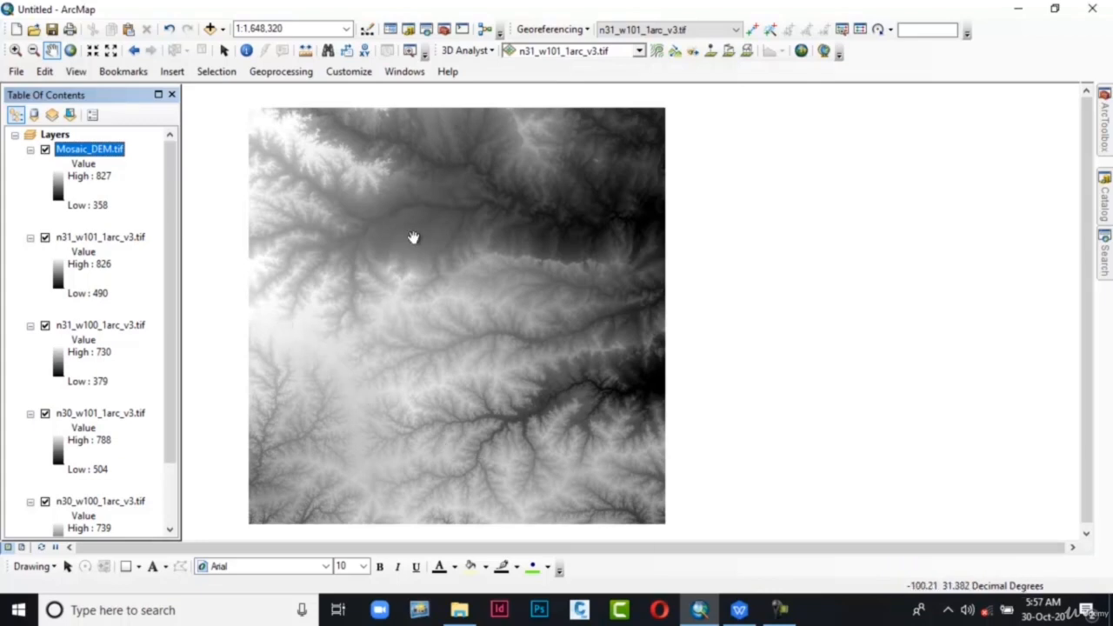
Turn off the visibility of the four source DEM layers, leaving only Mosaic_DEM.tif displayed.
click(45, 237)
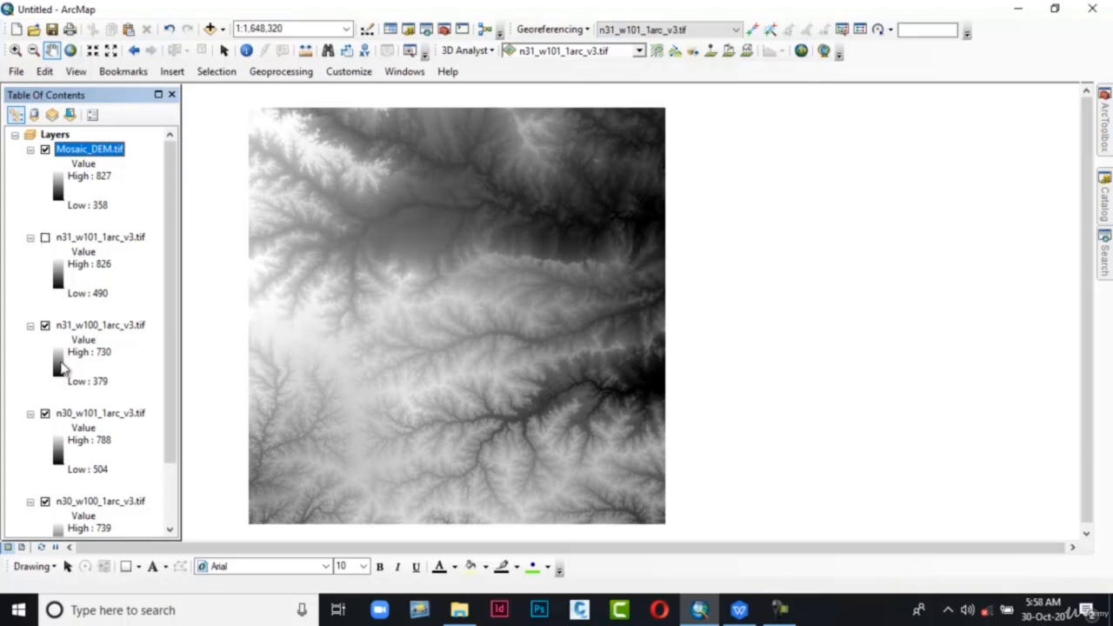
click(46, 325)
click(45, 414)
click(45, 502)
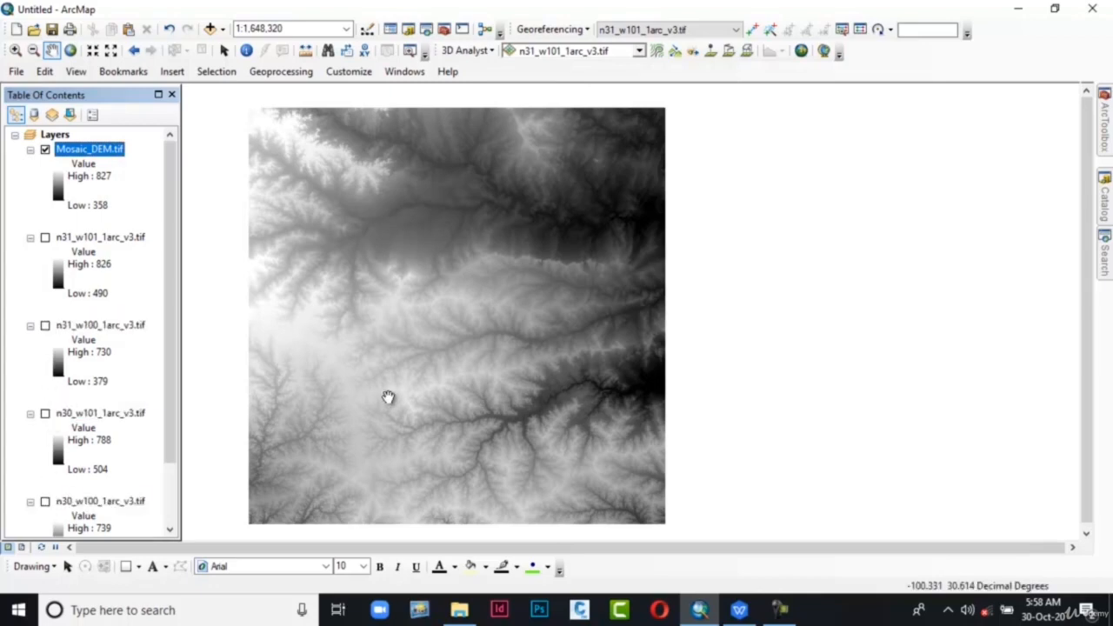
Remove the four source DEM layers from the map, keeping only Mosaic_DEM.tif.
scroll(92, 183, down, 1)
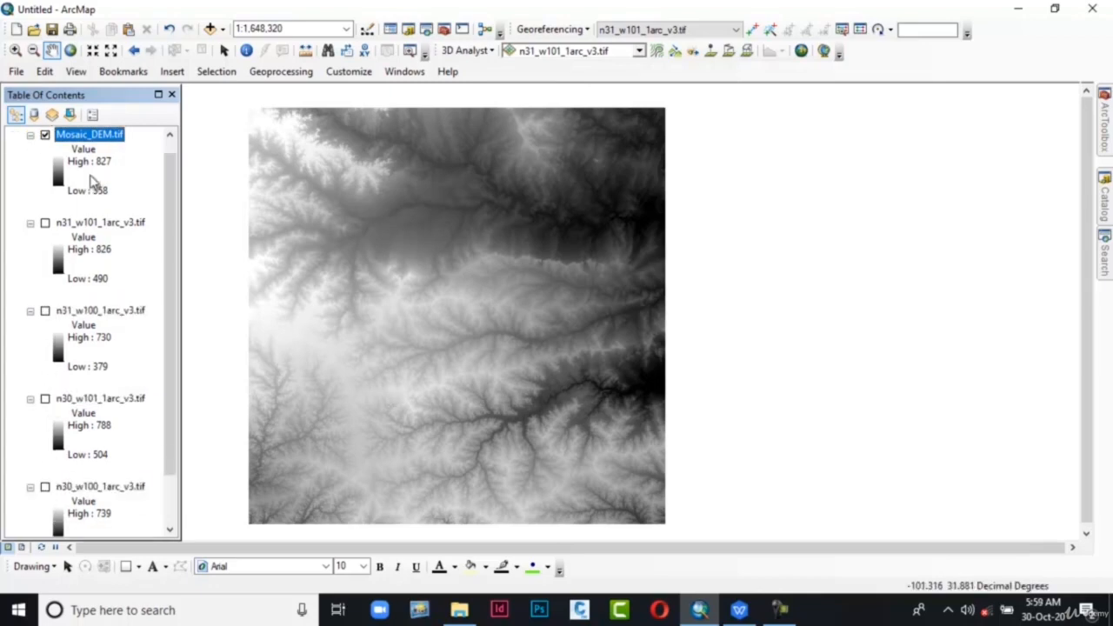
right_click(110, 224)
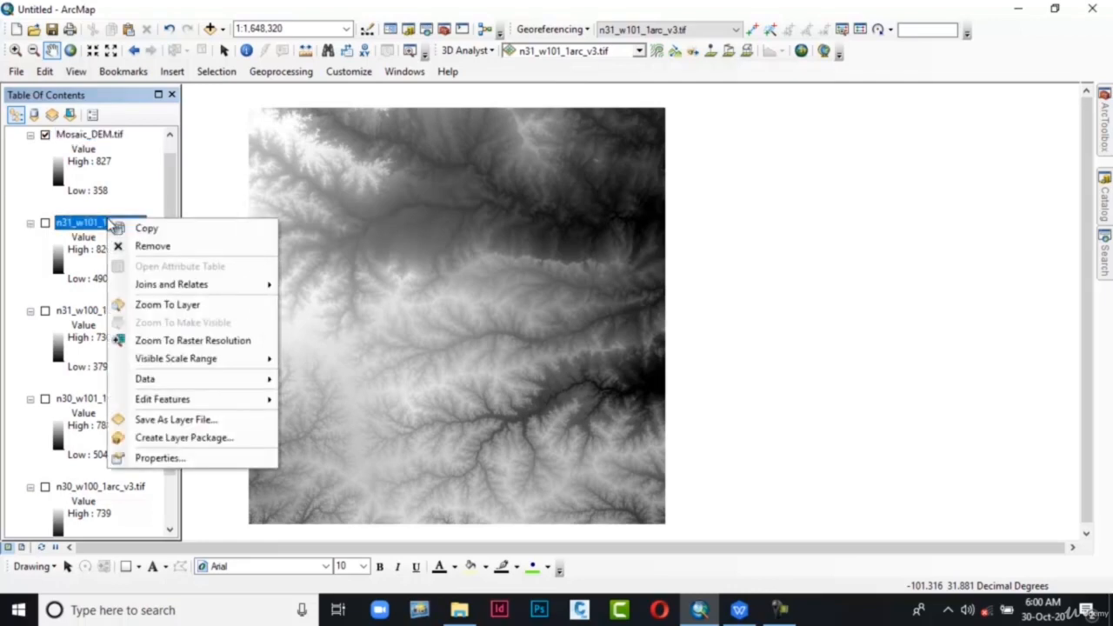
click(113, 246)
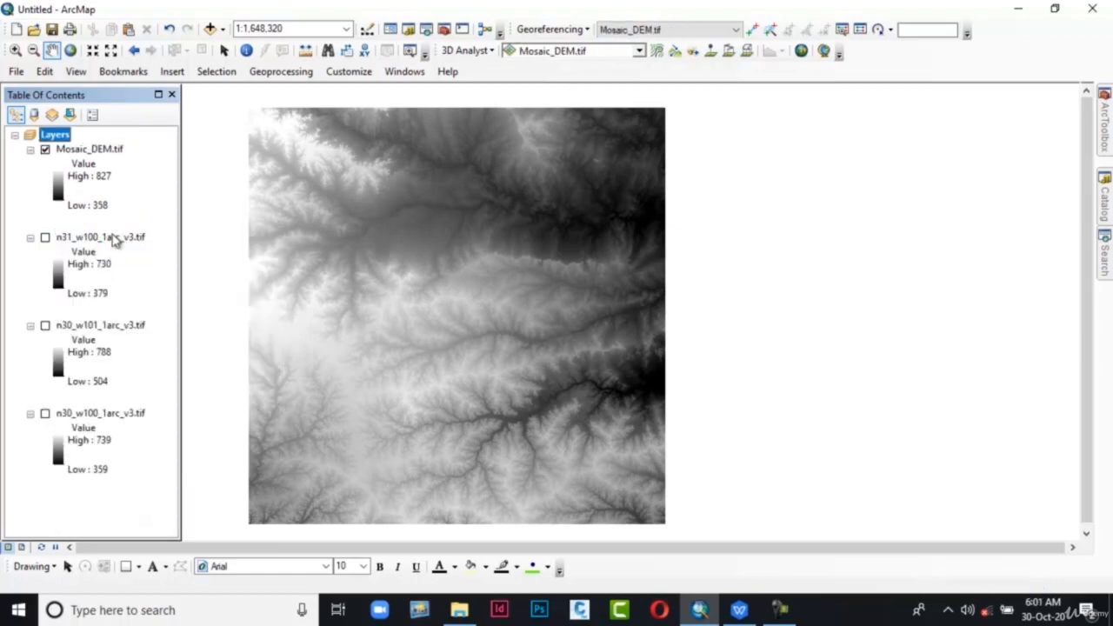
right_click(112, 239)
click(128, 258)
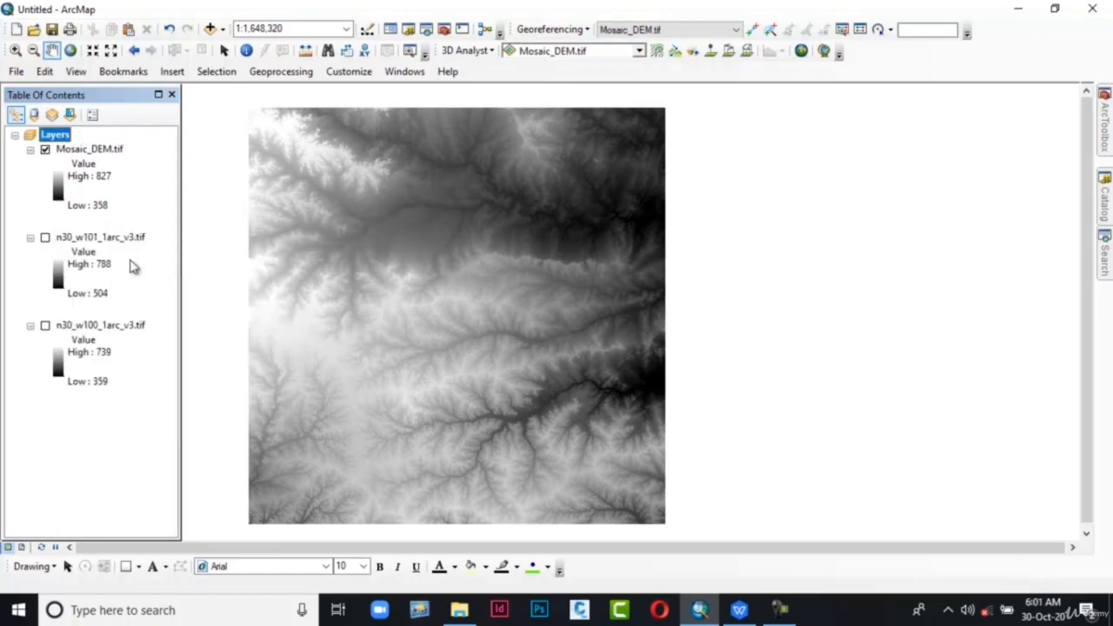
right_click(129, 237)
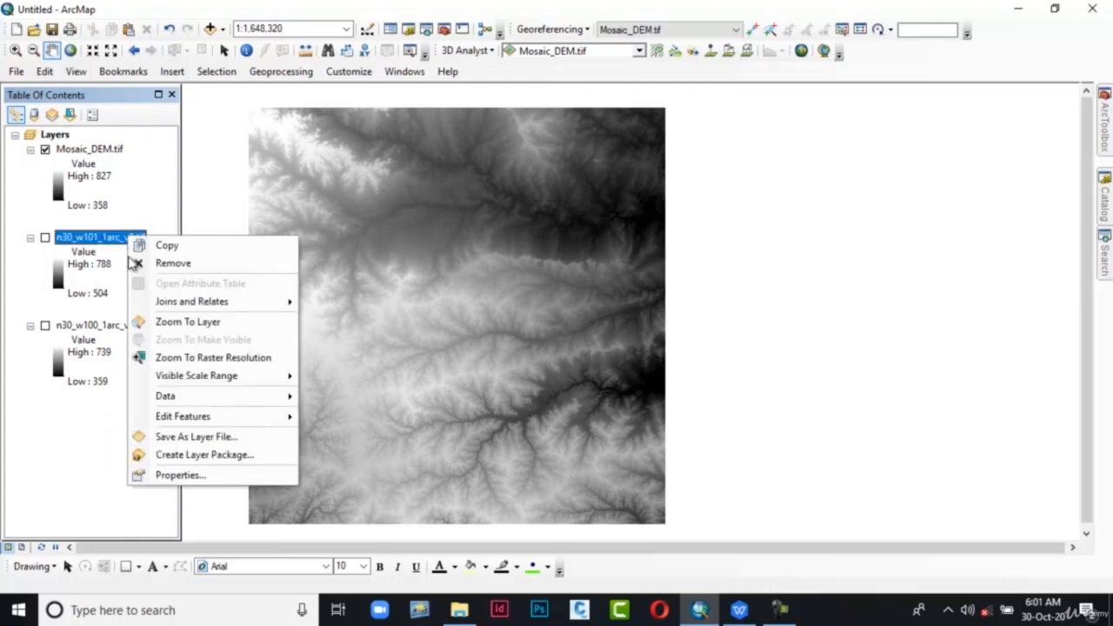
click(137, 264)
right_click(122, 242)
click(138, 263)
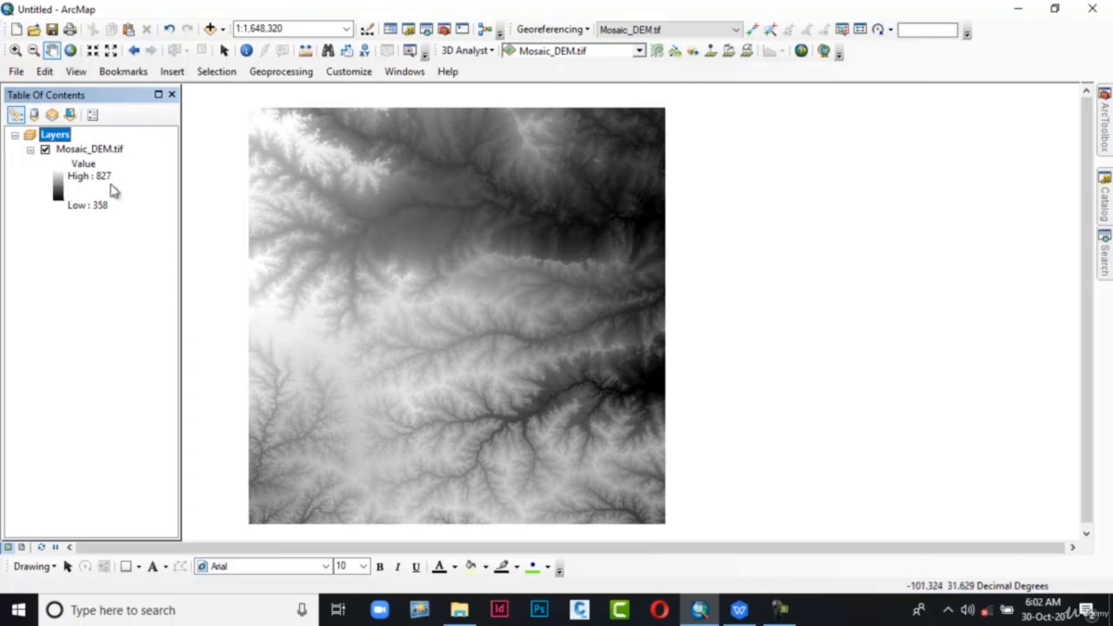
Apply the red-yellow-cyan-blue color ramp to Mosaic_DEM.tif and invert it so that high elevations are red.
click(61, 193)
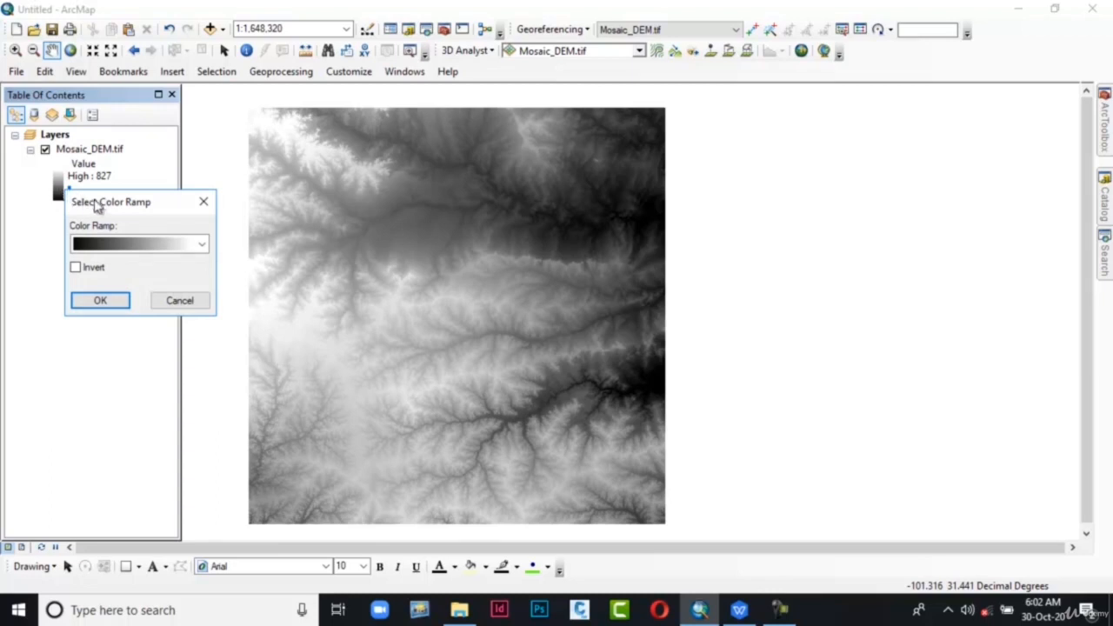
drag(97, 205, 96, 202)
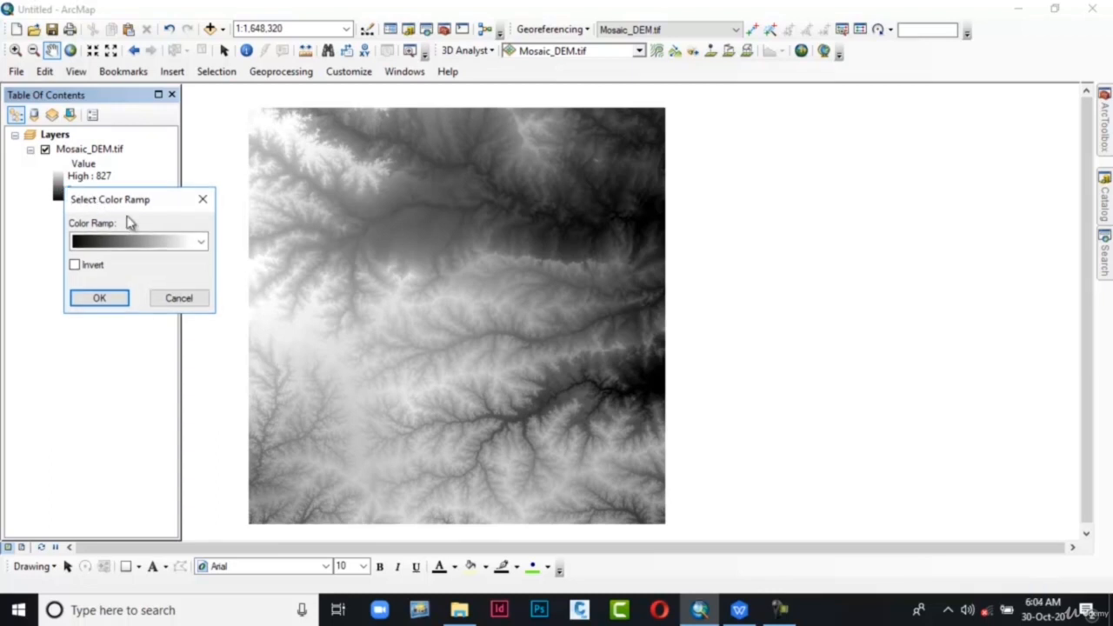
click(201, 243)
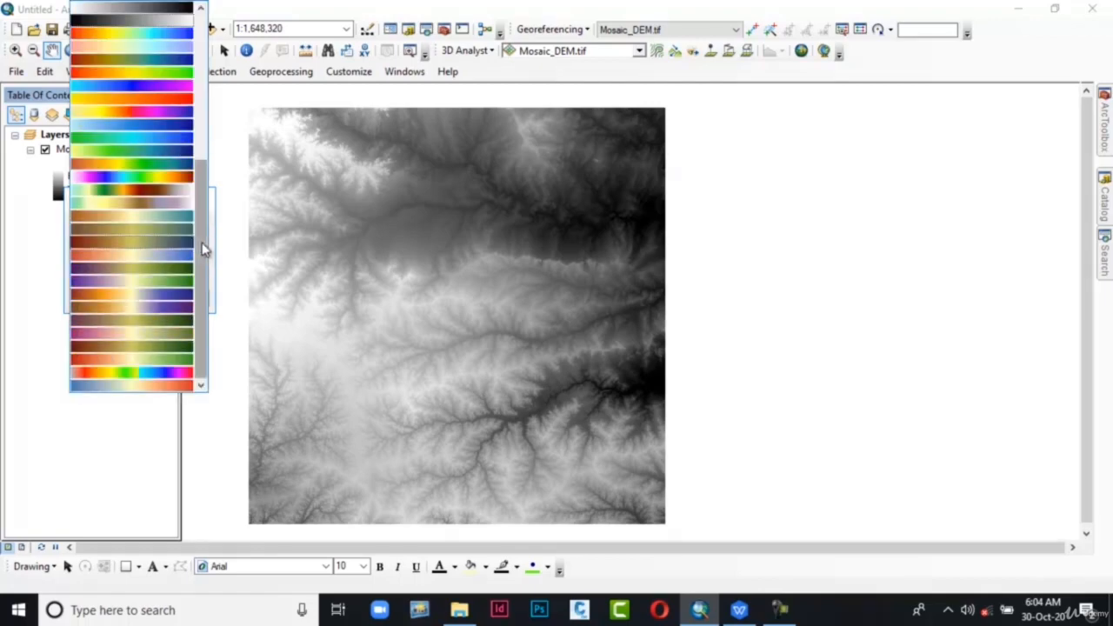
drag(203, 249, 208, 218)
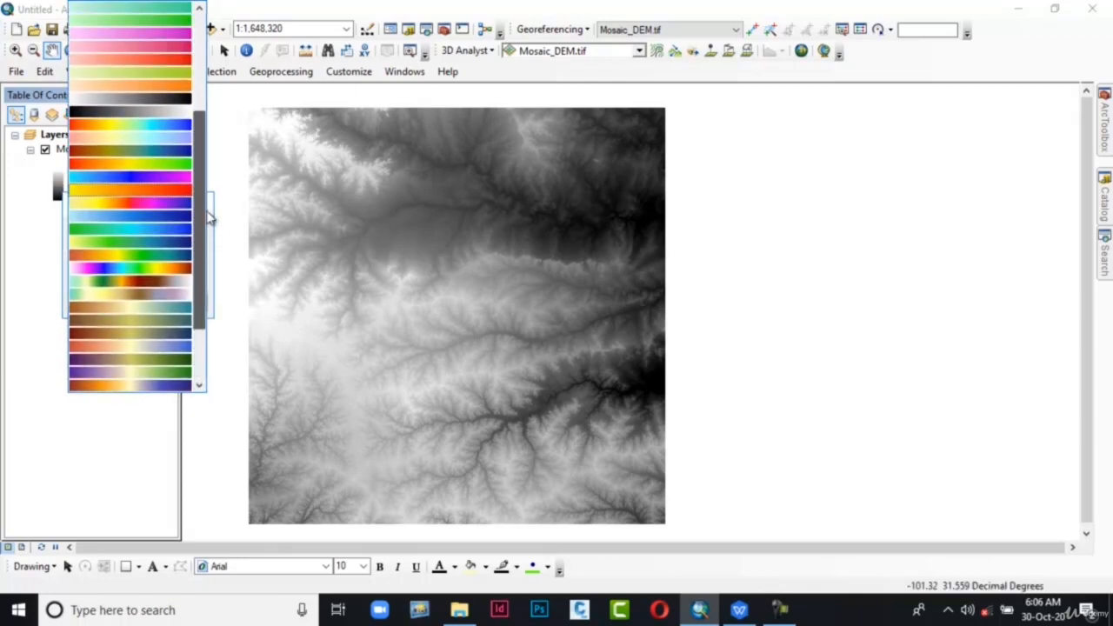
click(113, 126)
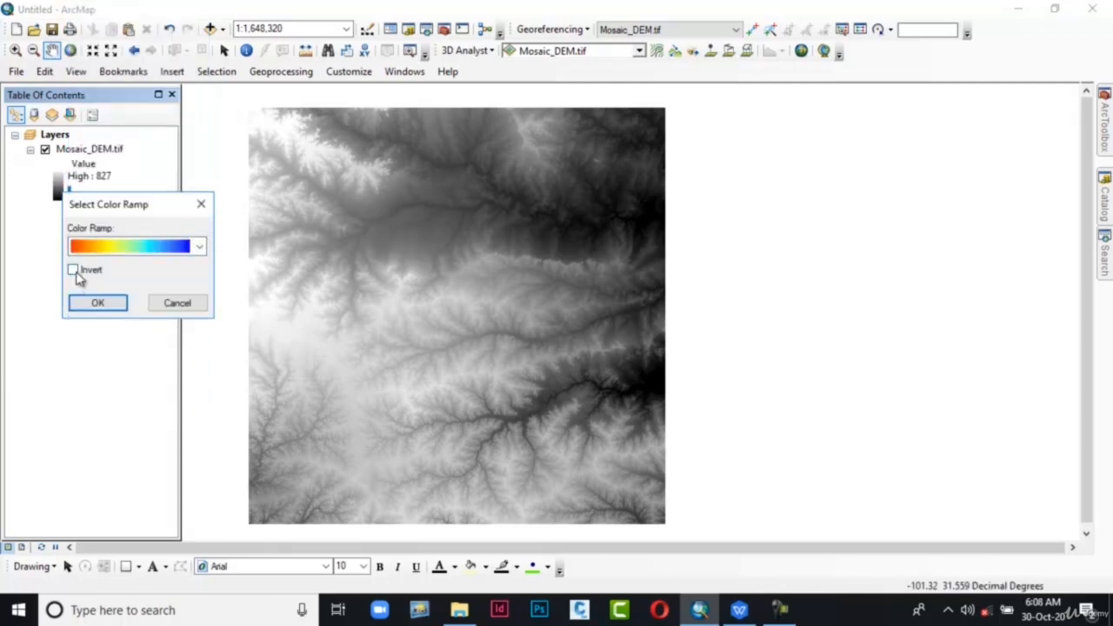
click(76, 273)
click(97, 305)
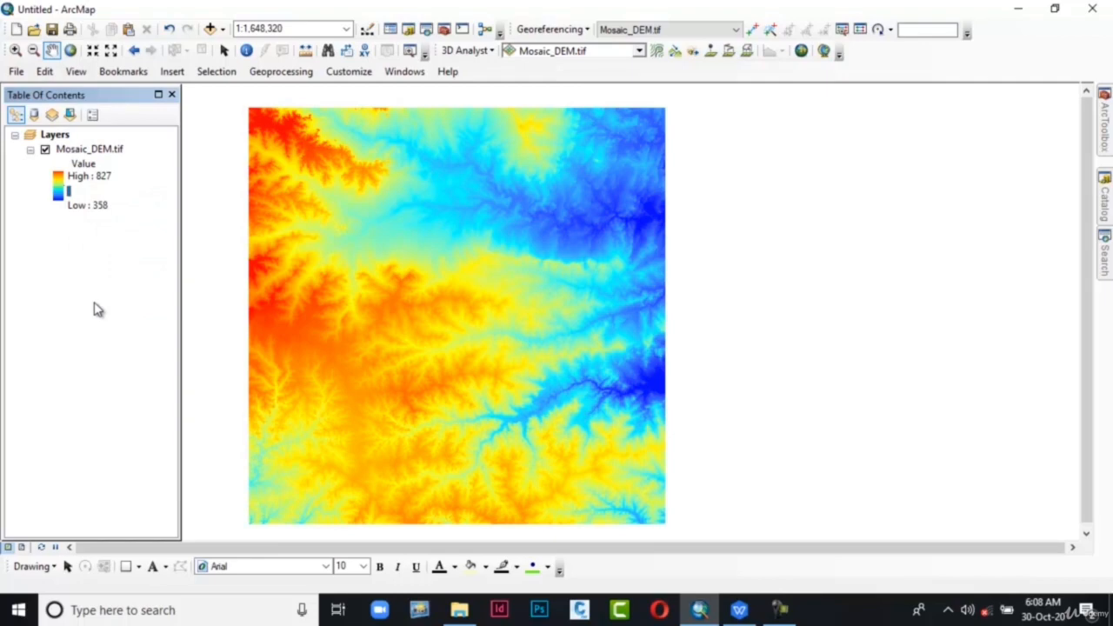
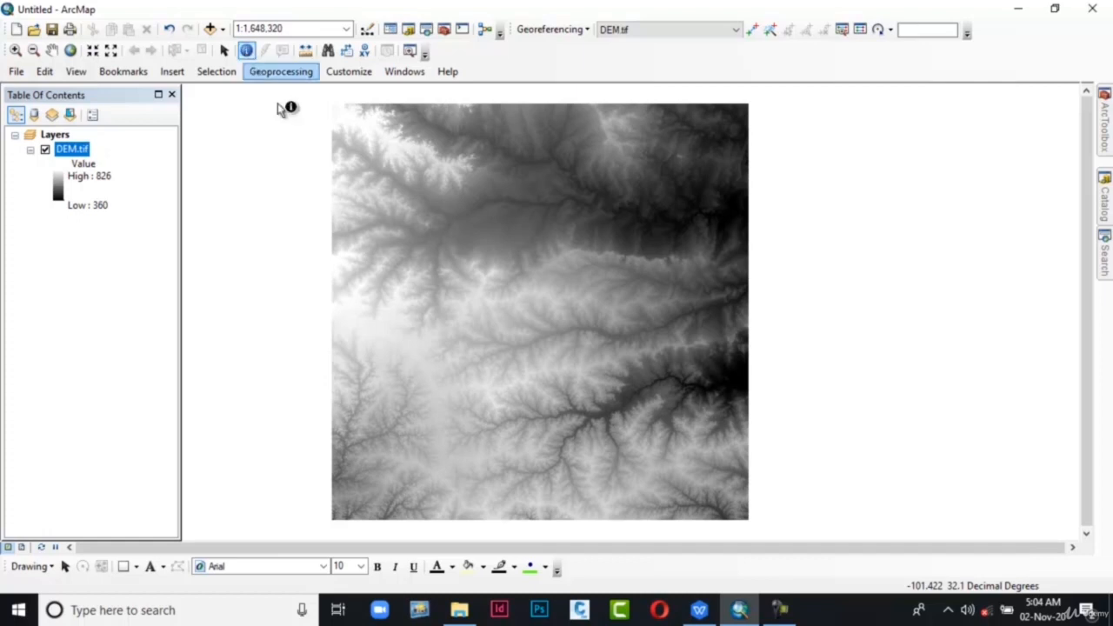
Identify the pixel value of DEM.tif at a location near the raster's centre.
click(571, 281)
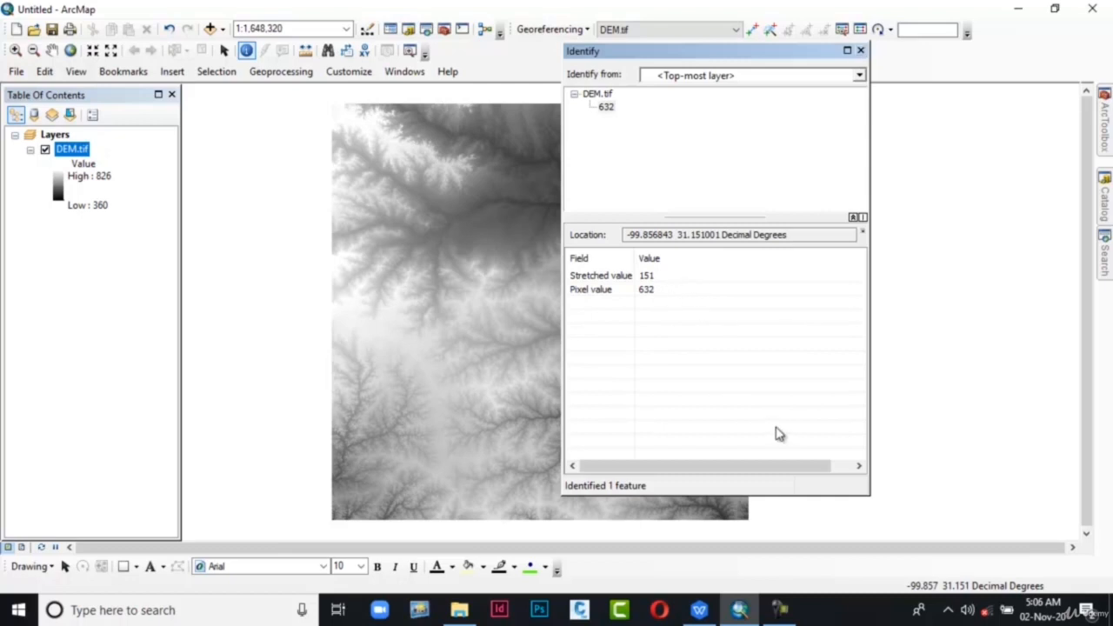
Highlight the pixel value row in the DEM.tif identify results and close the results window.
click(633, 296)
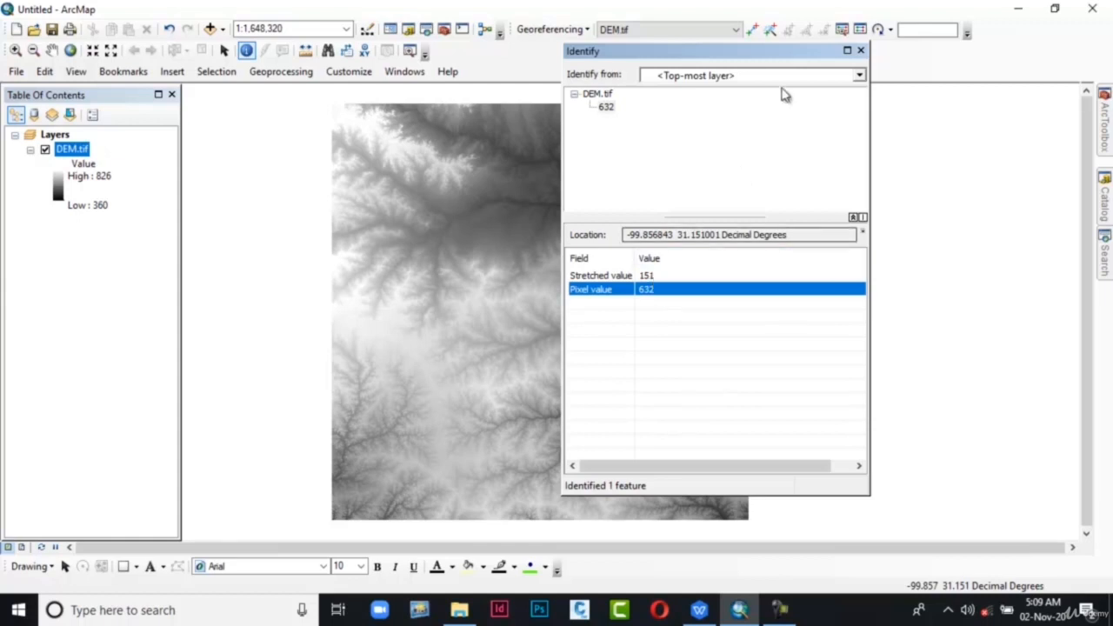
click(860, 52)
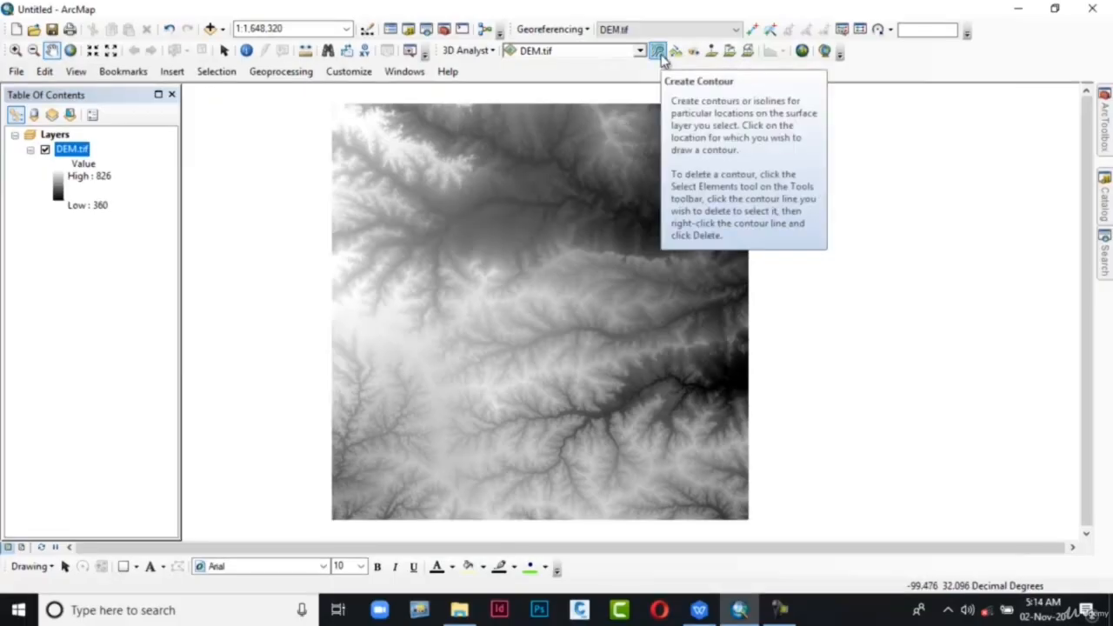
Create contours on DEM.tif through one point in its upper-right area and one in its upper-left area, and hide DEM.tif.
click(661, 55)
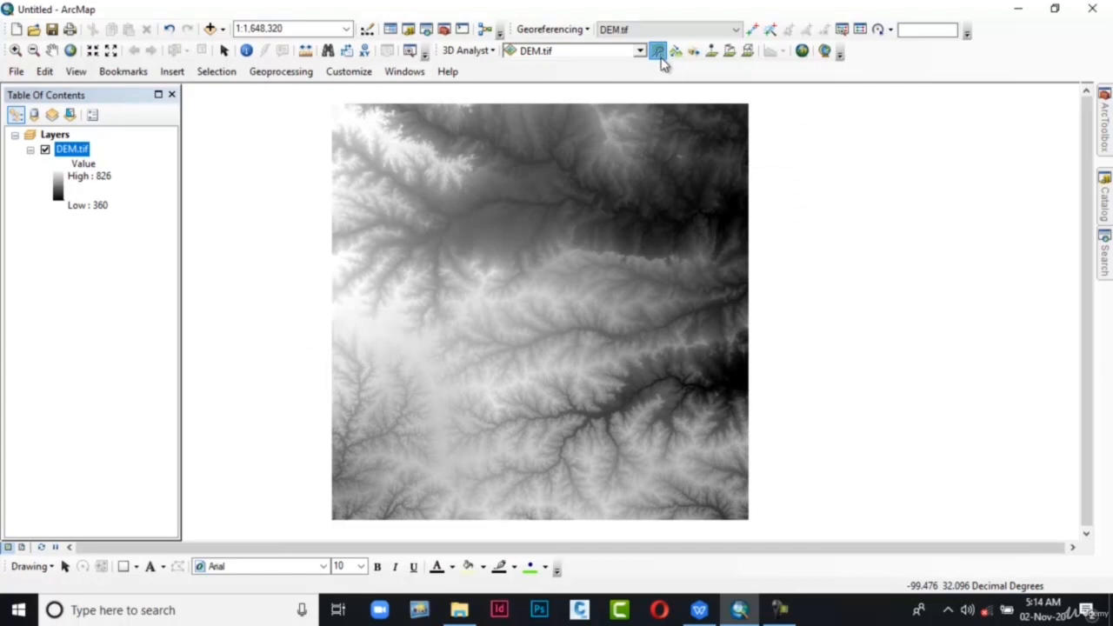
click(629, 184)
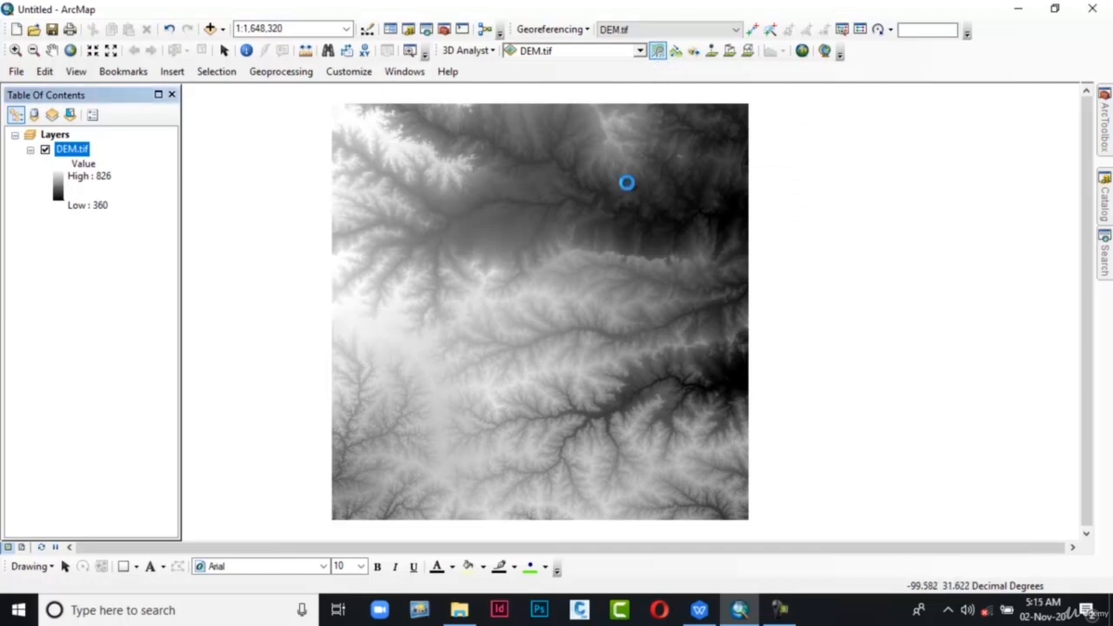
click(405, 136)
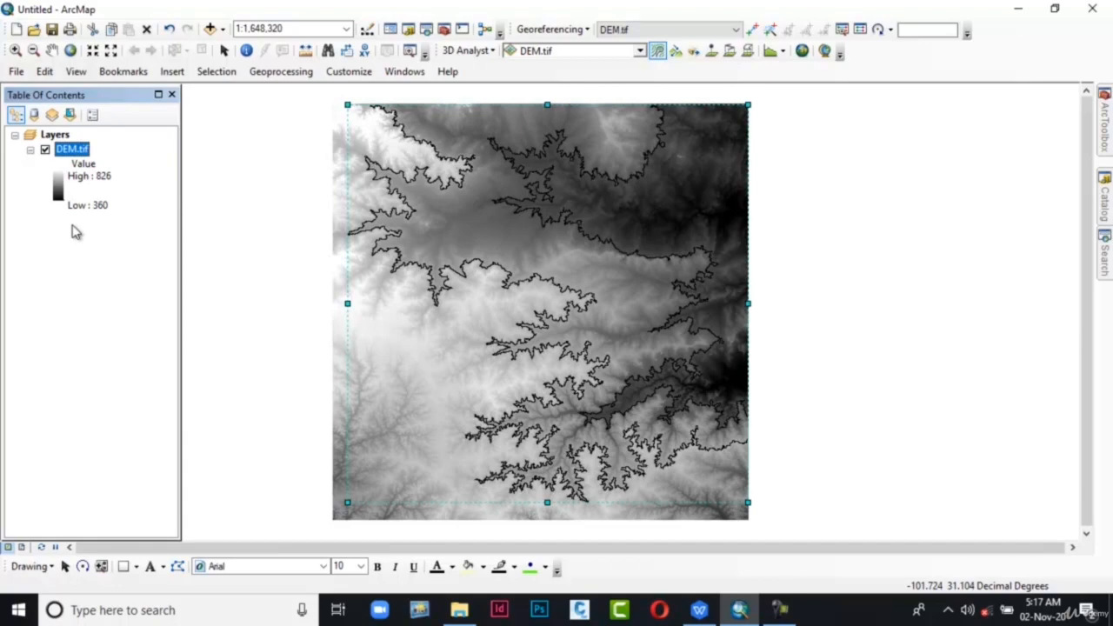
click(45, 149)
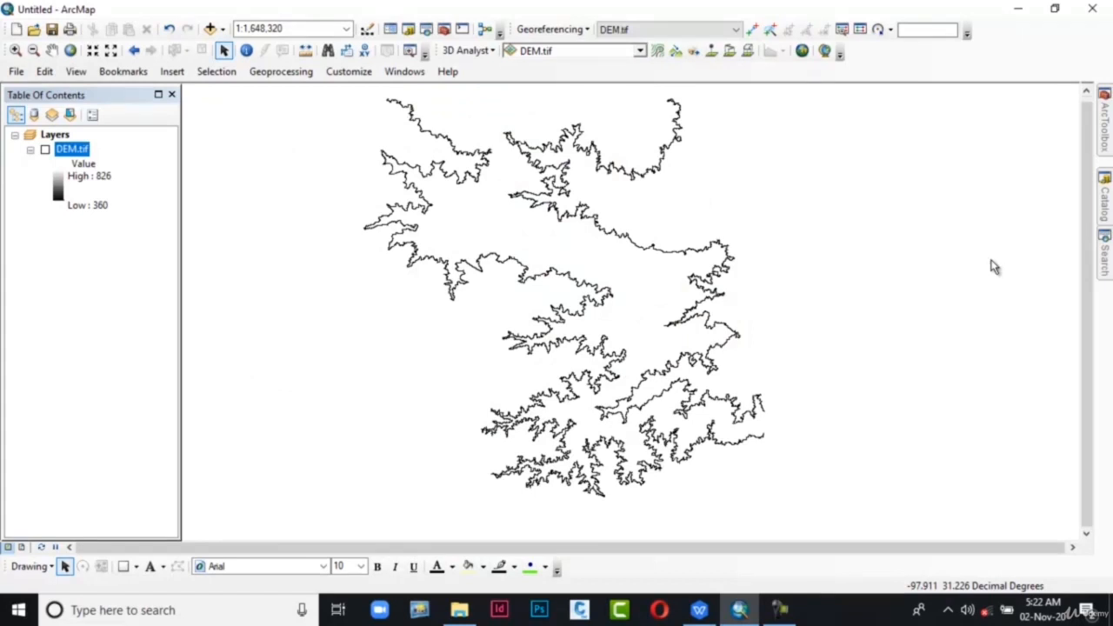
Convert both selected contour graphics to line features in Converted_Graphics.shp using the data frame's coordinate system, and add the shapefile to the map.
click(488, 173)
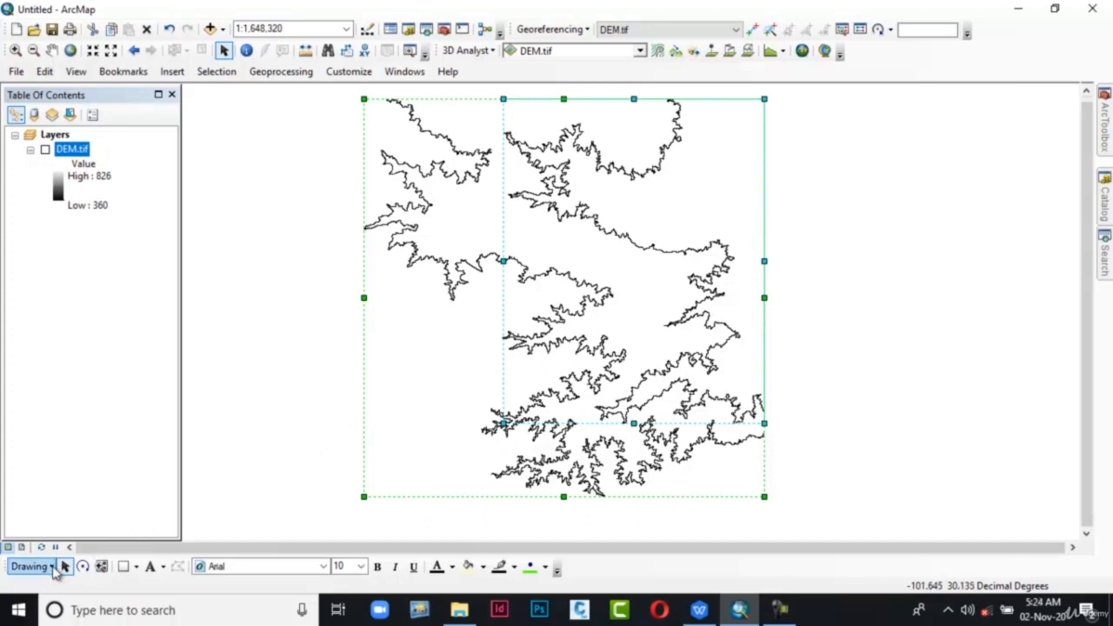
click(52, 567)
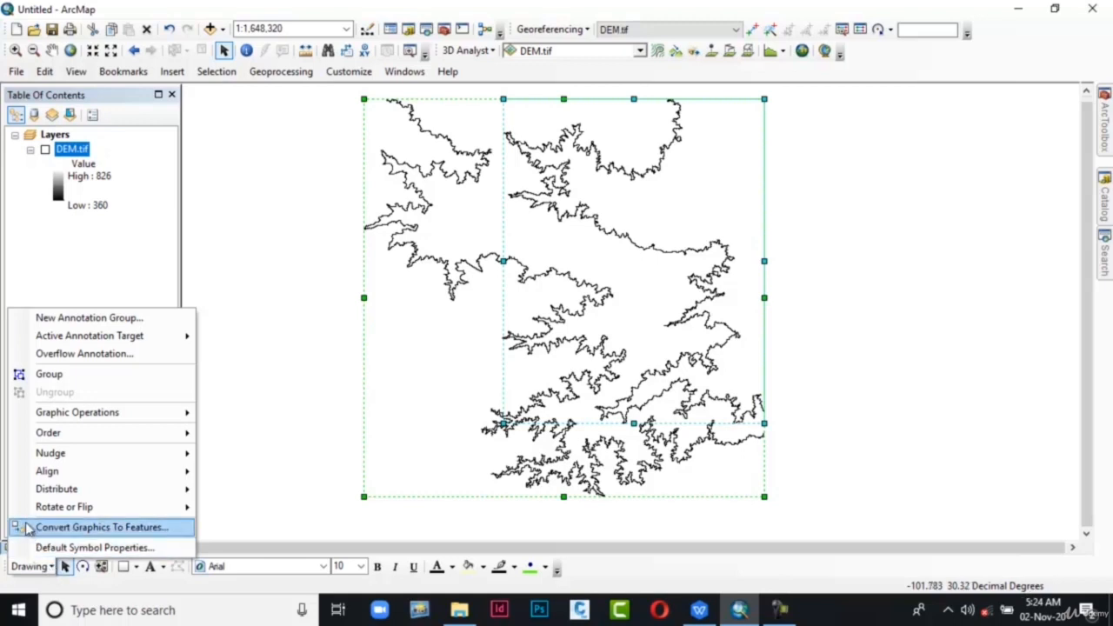
click(96, 527)
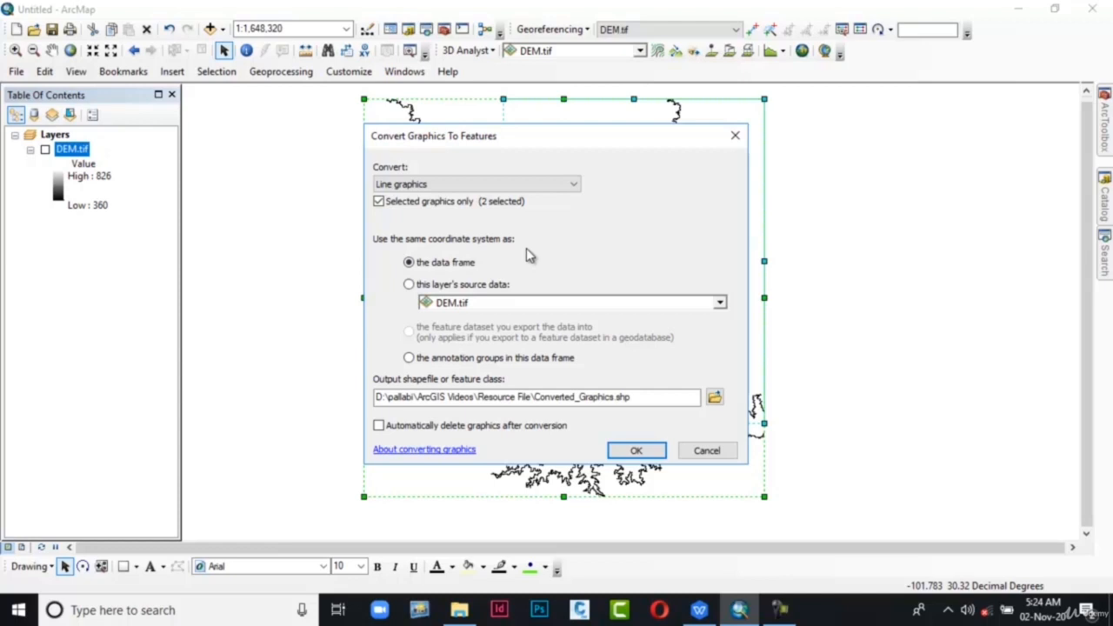
click(578, 188)
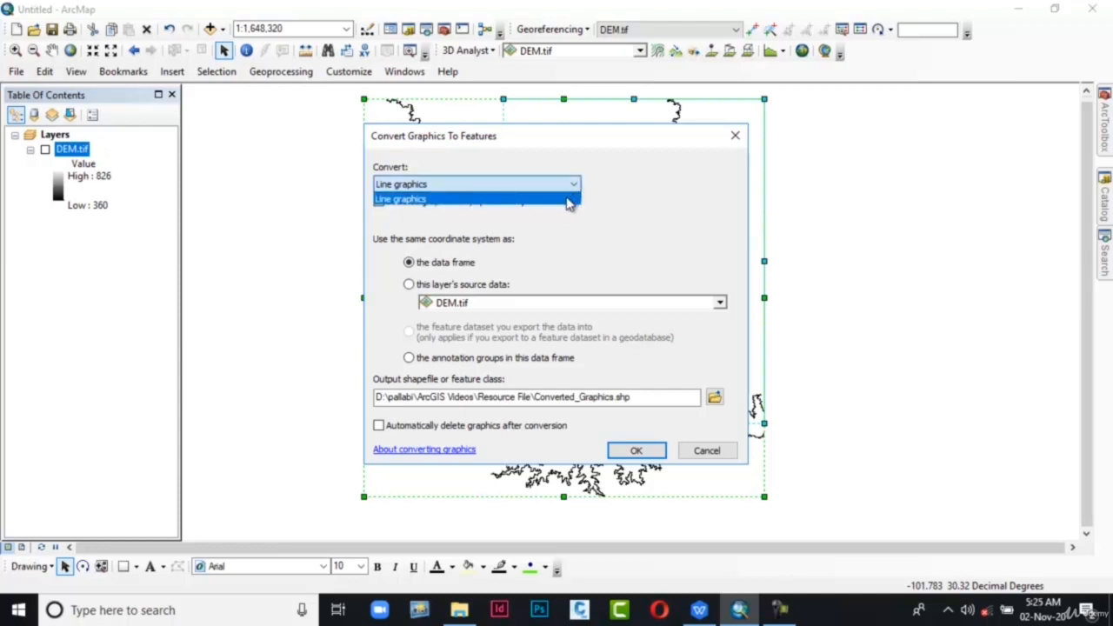
click(567, 201)
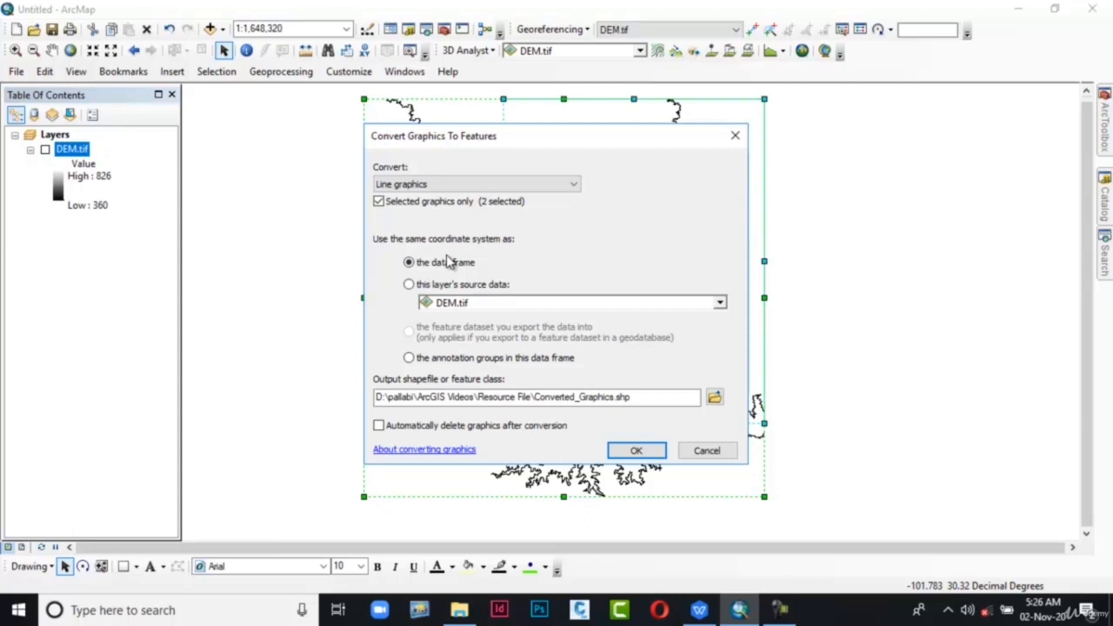
click(409, 286)
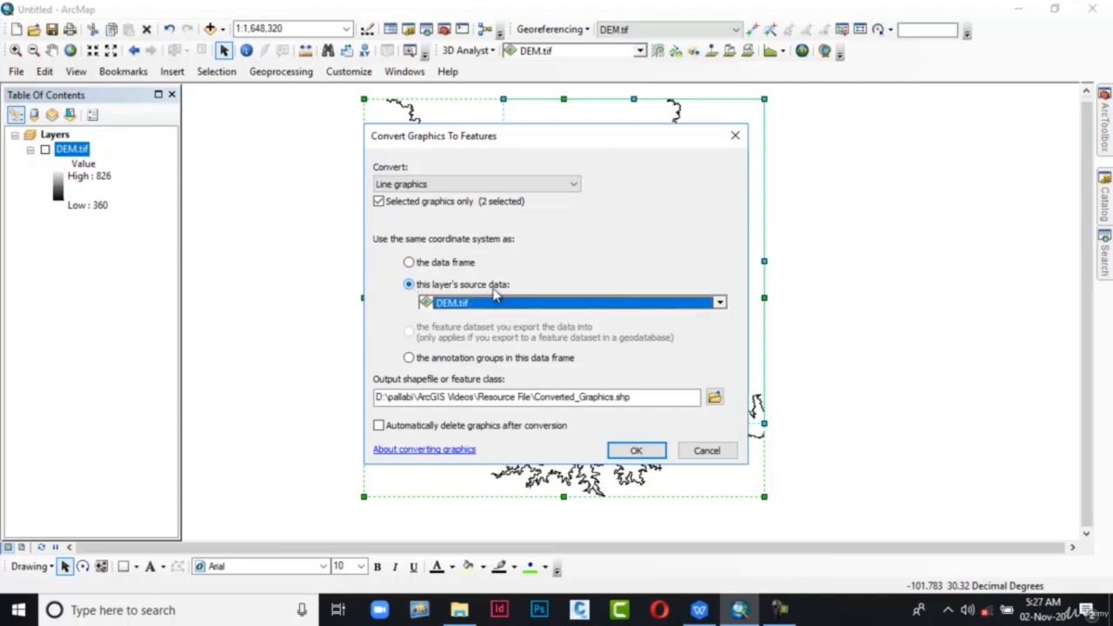
click(719, 304)
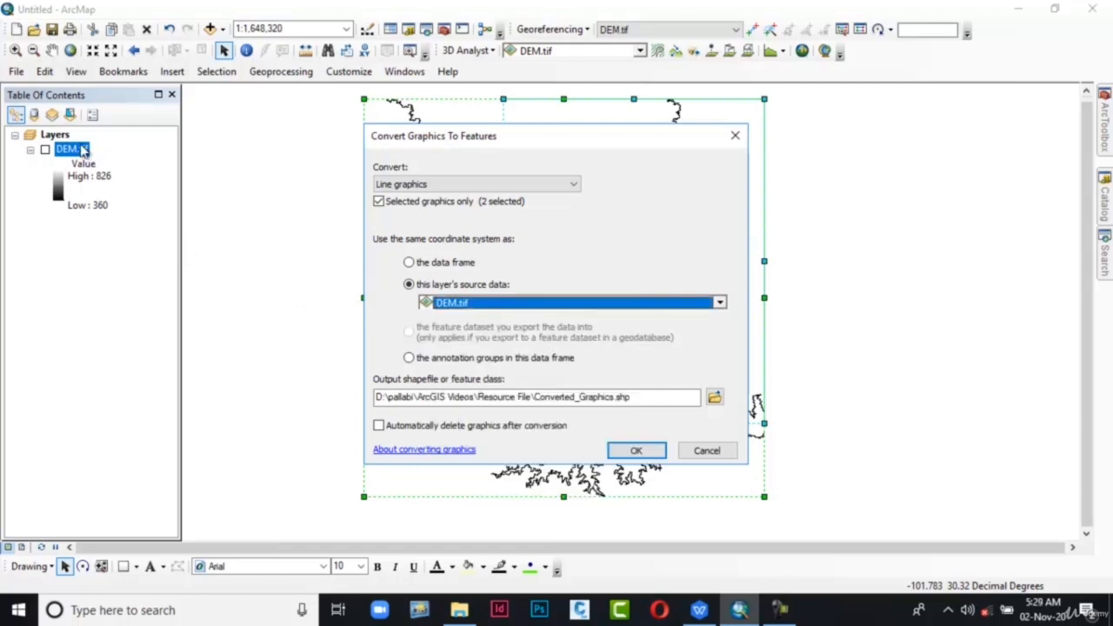
click(409, 262)
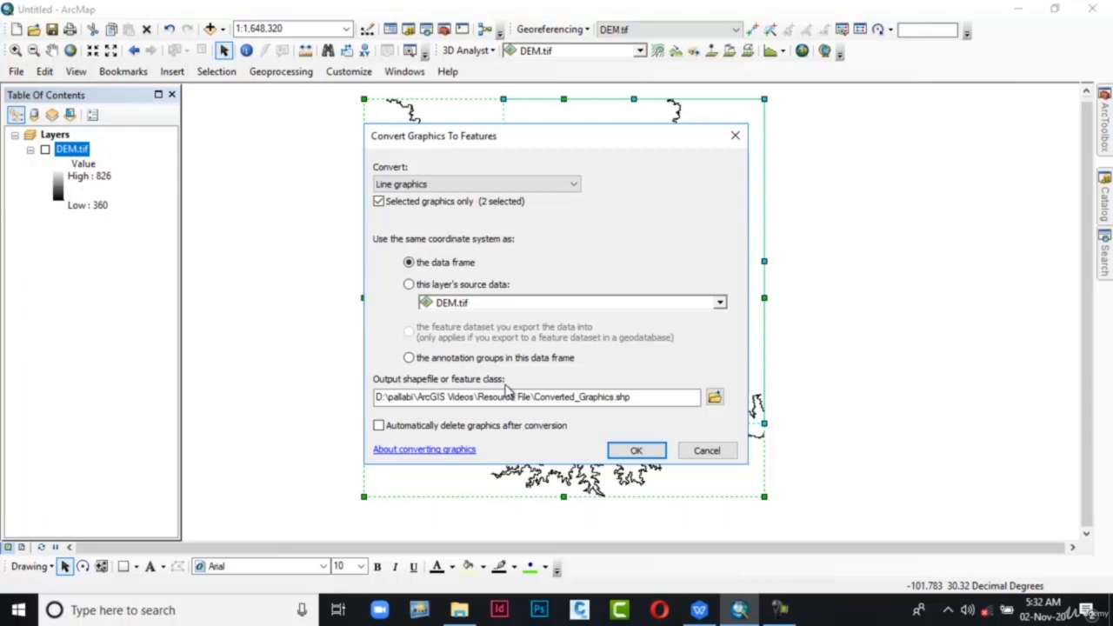
click(635, 451)
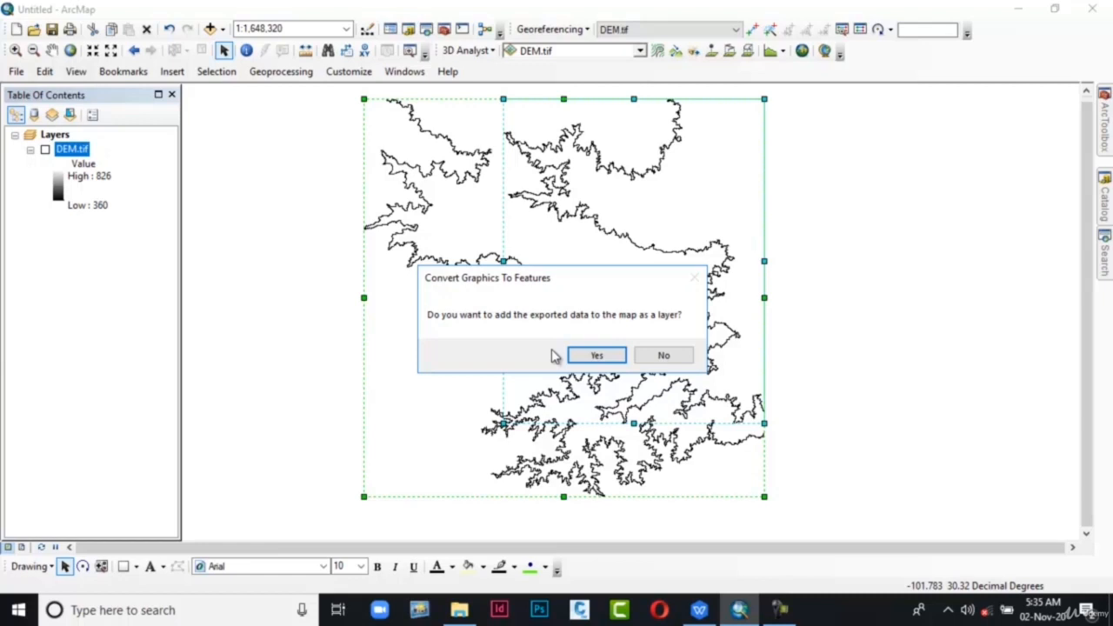
click(577, 355)
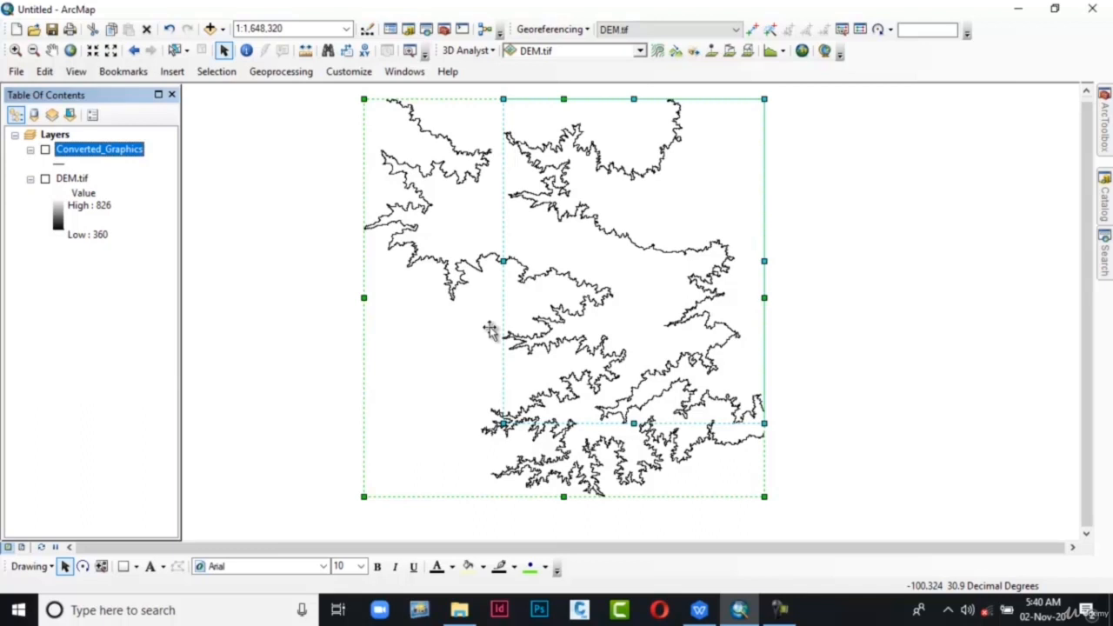
Delete the two original contour graphics and turn on the Converted_Graphics layer.
right_click(526, 271)
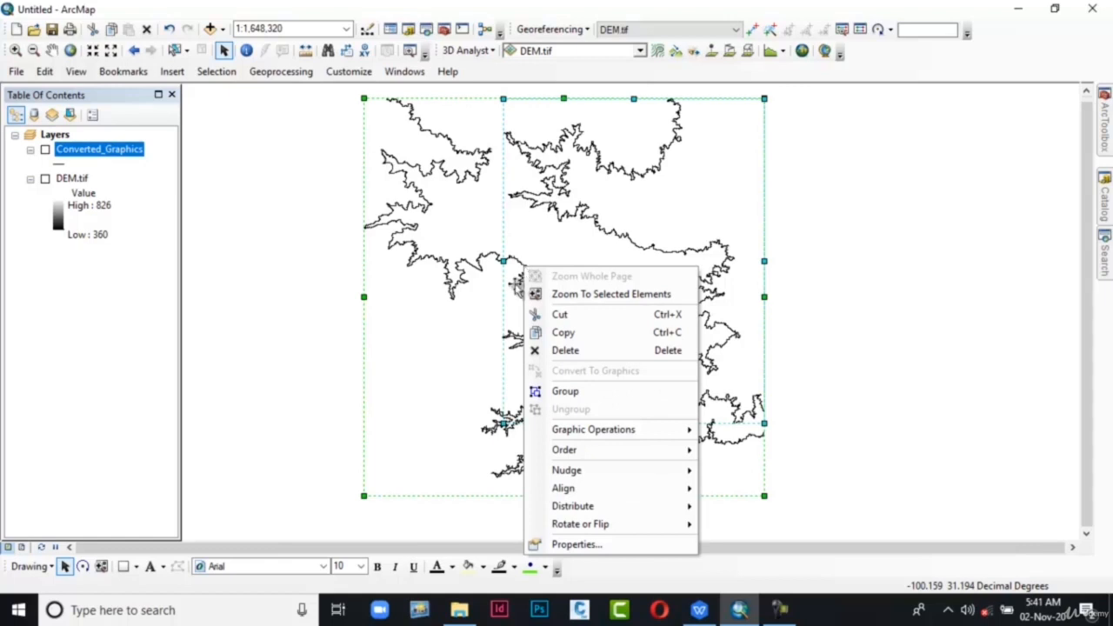
click(532, 351)
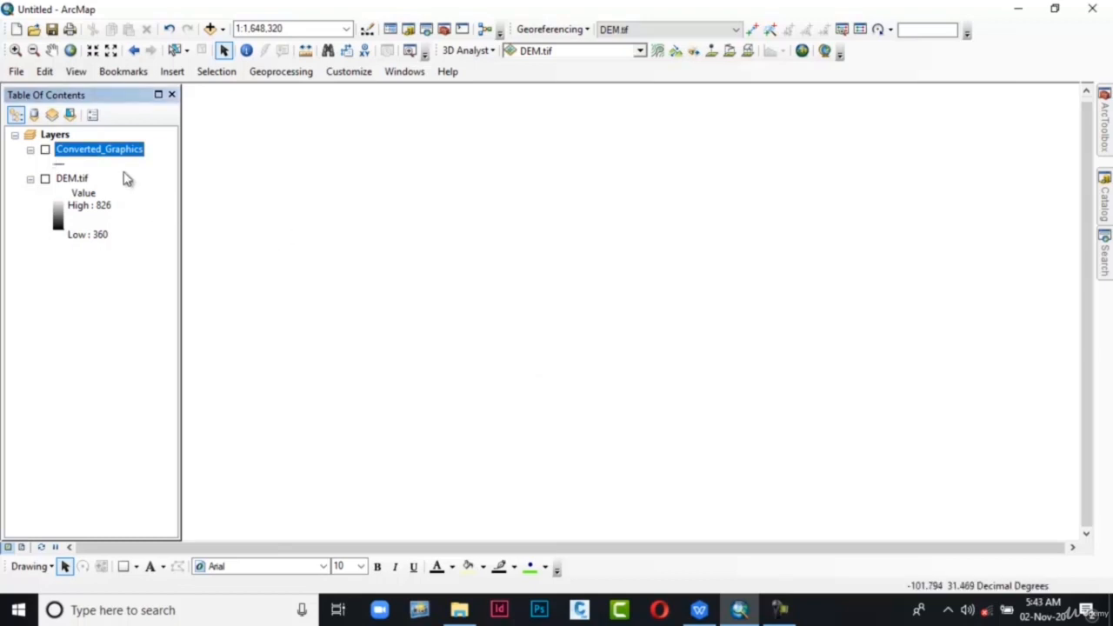
click(45, 151)
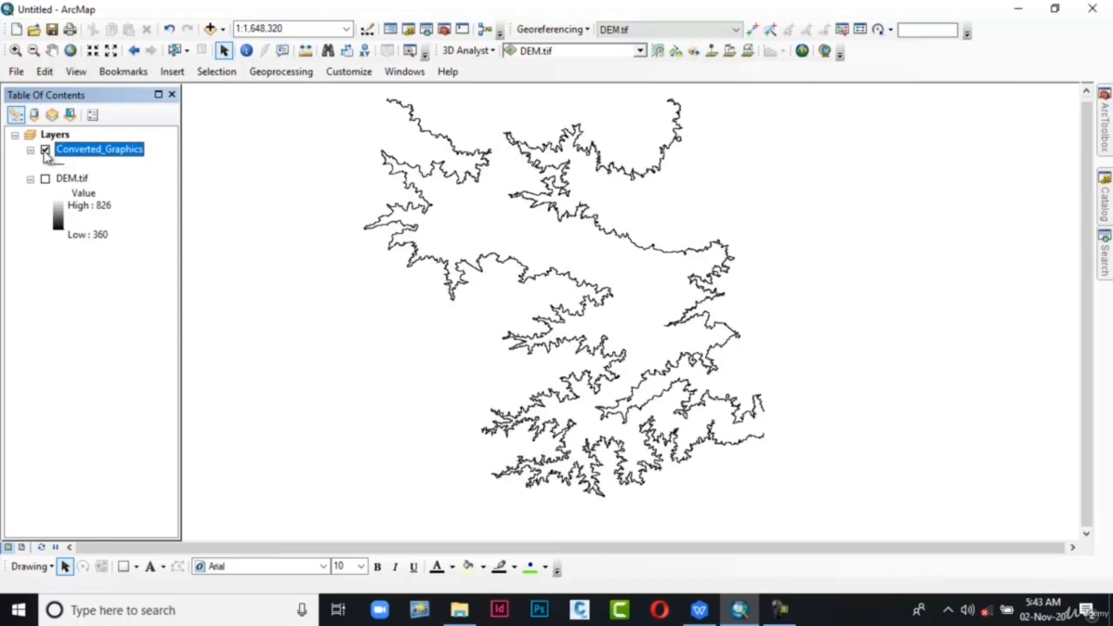
Examine the contour elevation values in the Name field of the Converted_Graphics attribute table and close the table.
right_click(114, 155)
right_click(114, 153)
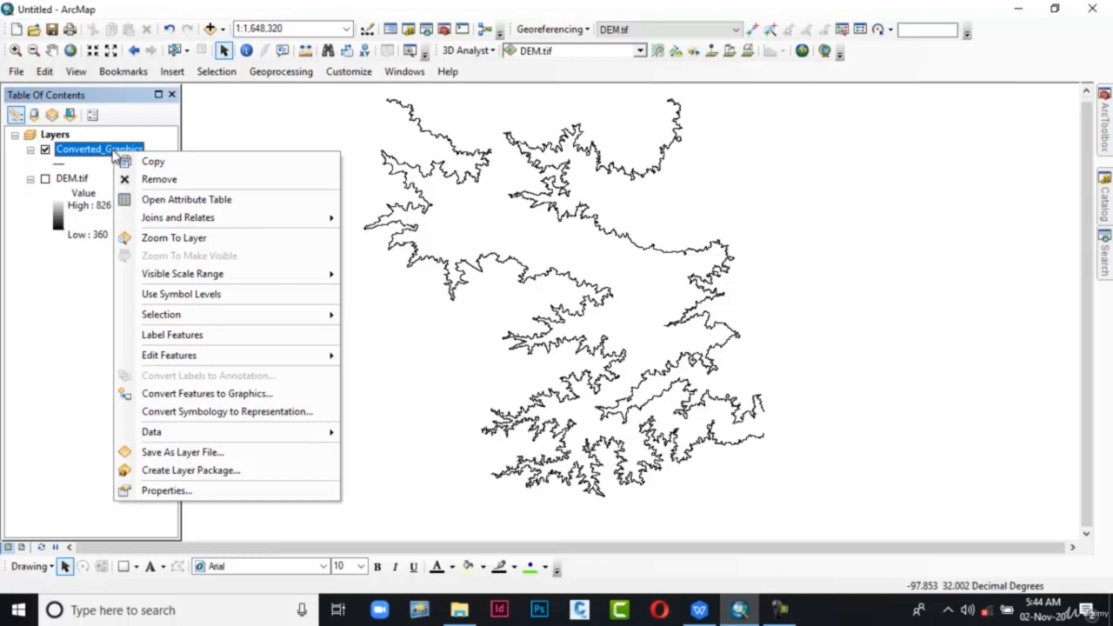
click(116, 199)
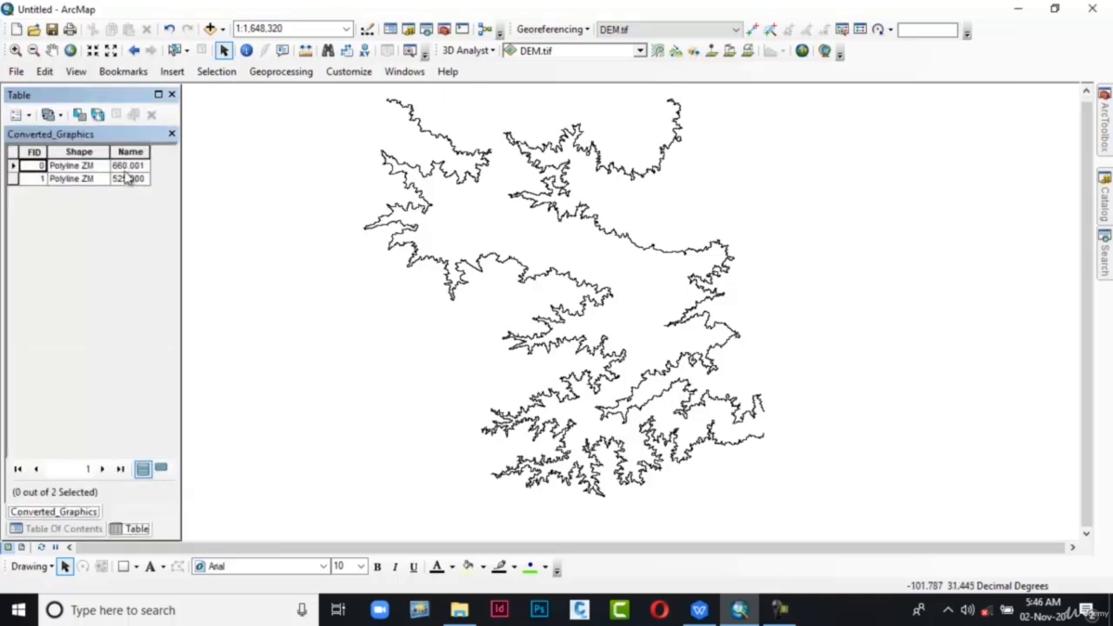
click(128, 178)
click(128, 180)
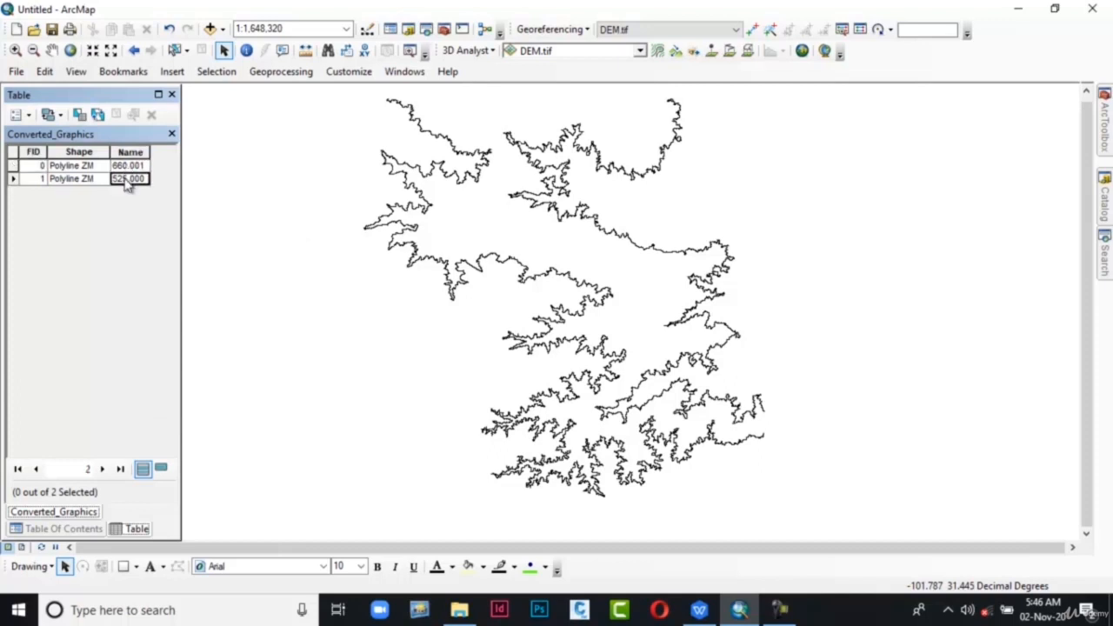
click(172, 134)
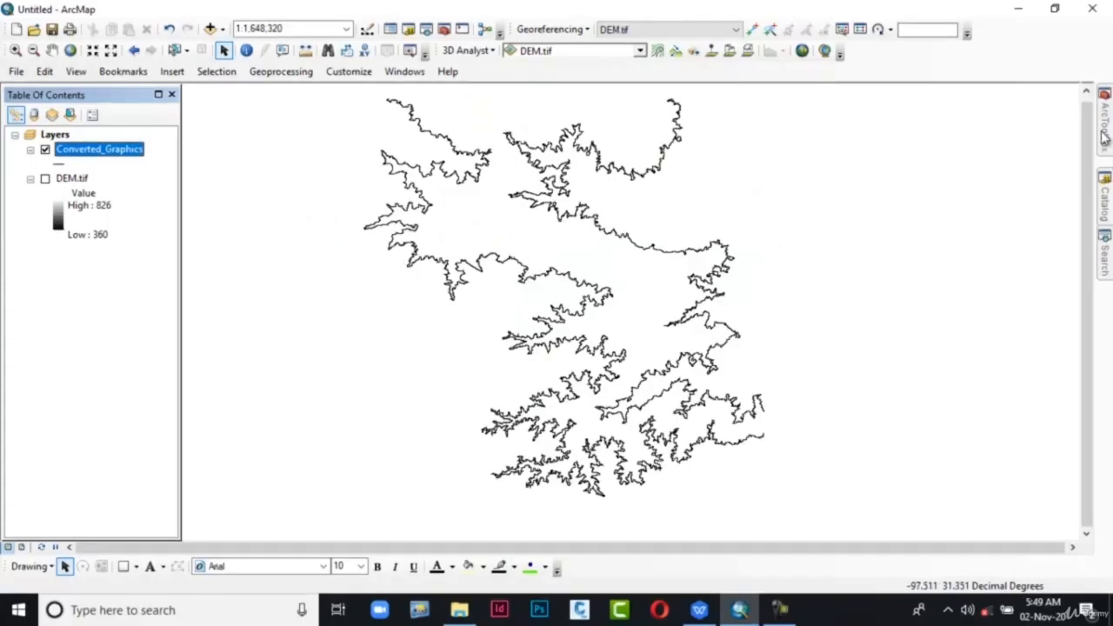
Open the Aspect tool from the 3D Analyst Raster Surface toolset and set DEM.tif as its input raster.
click(1104, 131)
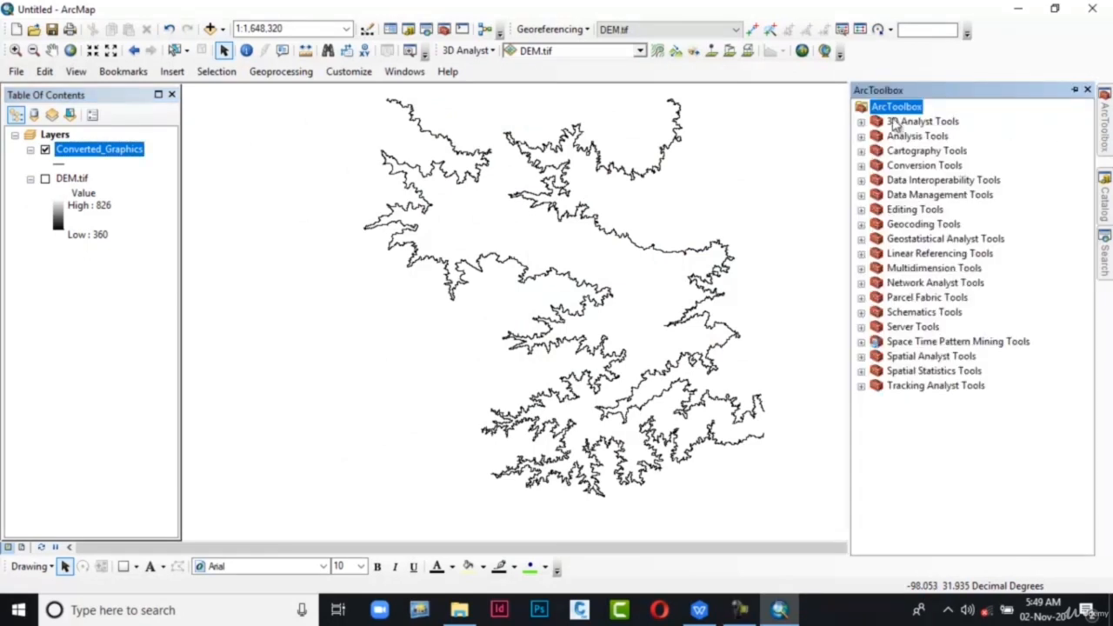
click(860, 122)
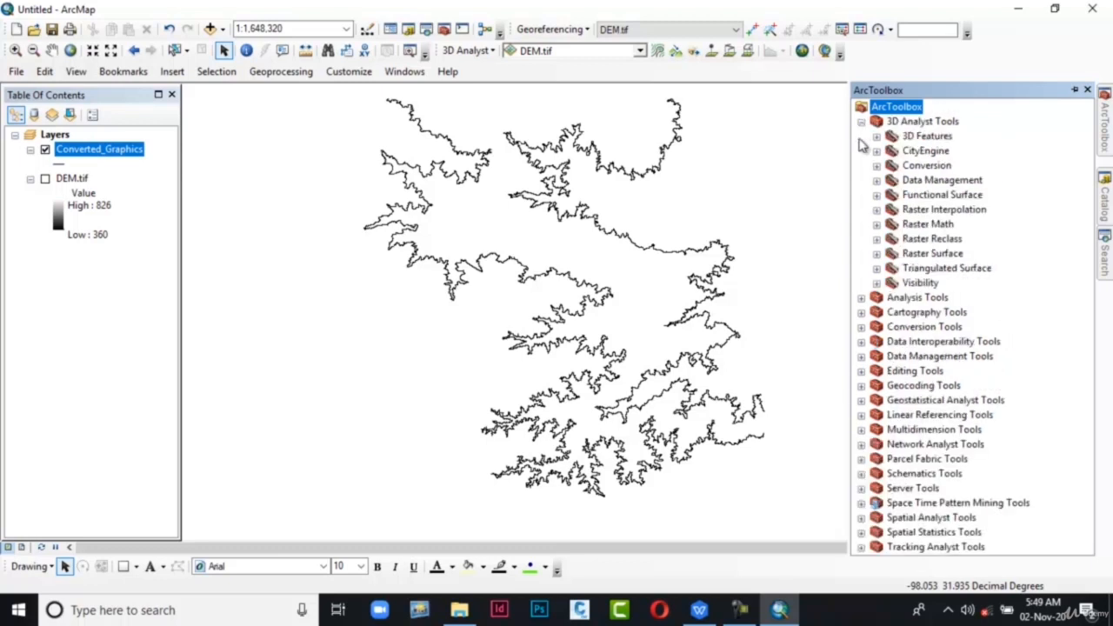
click(876, 253)
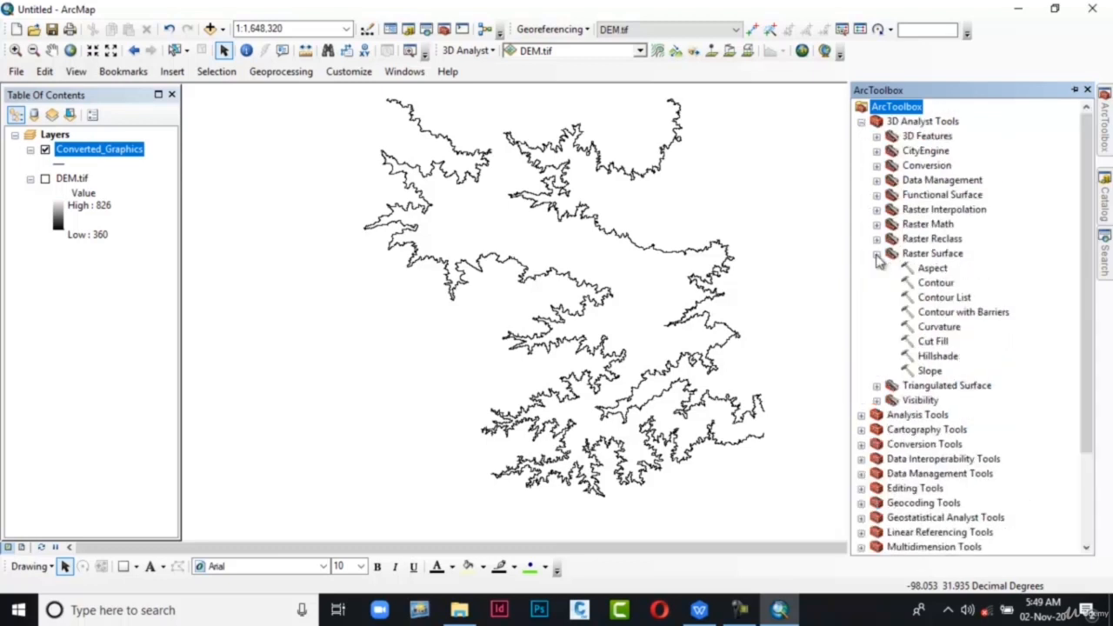
click(925, 268)
double_click(925, 269)
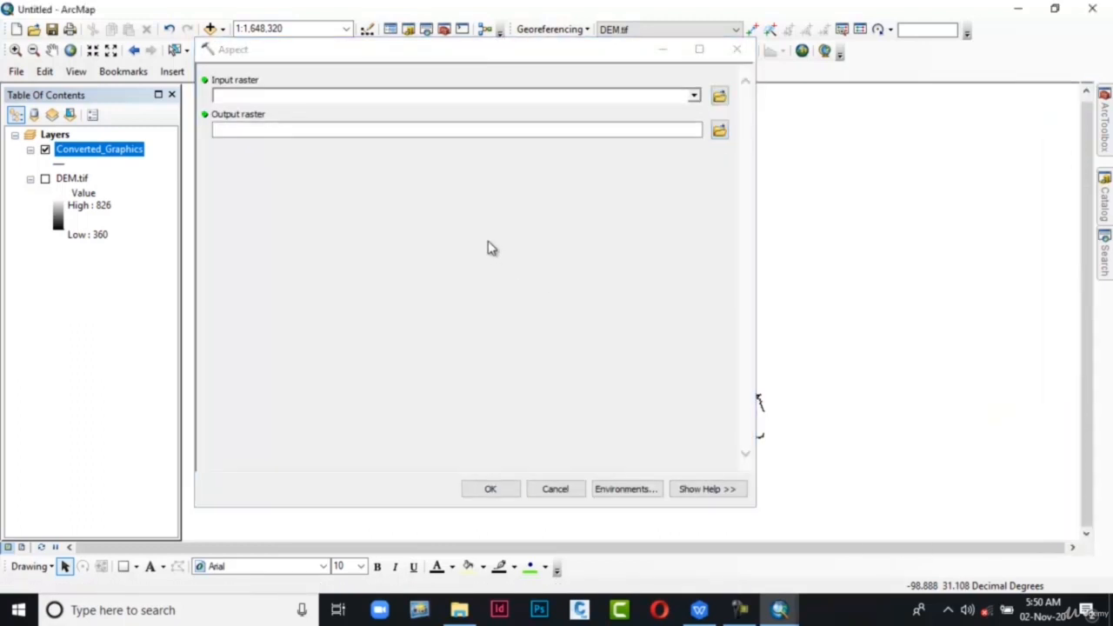
click(694, 95)
click(639, 113)
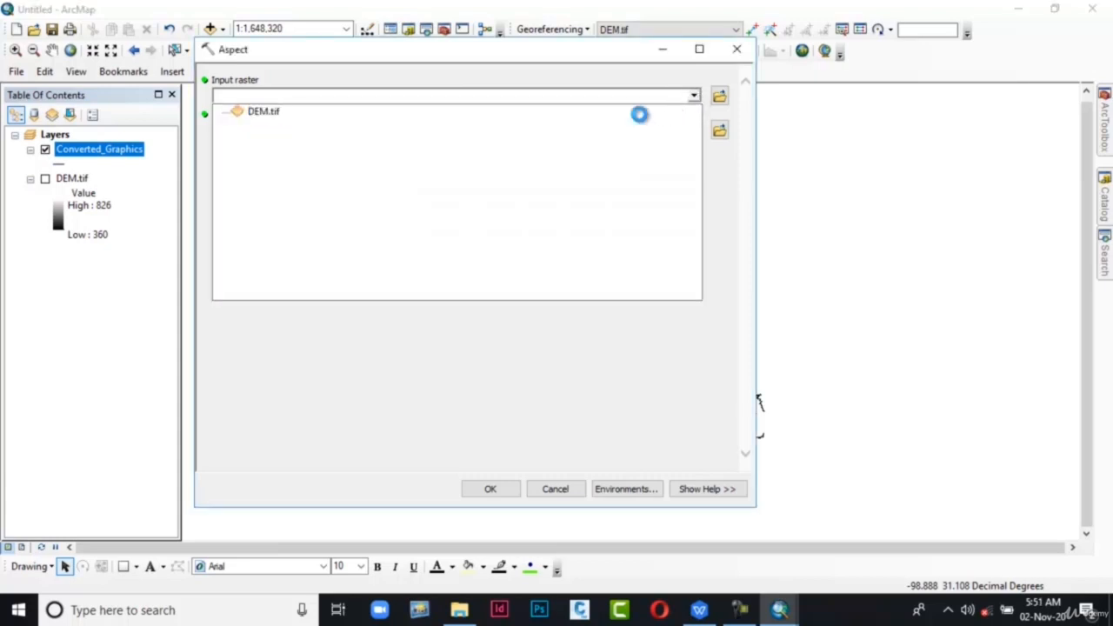
Set the output raster to Aspect in the "Analyze and assess" folder and run the Aspect tool.
click(719, 131)
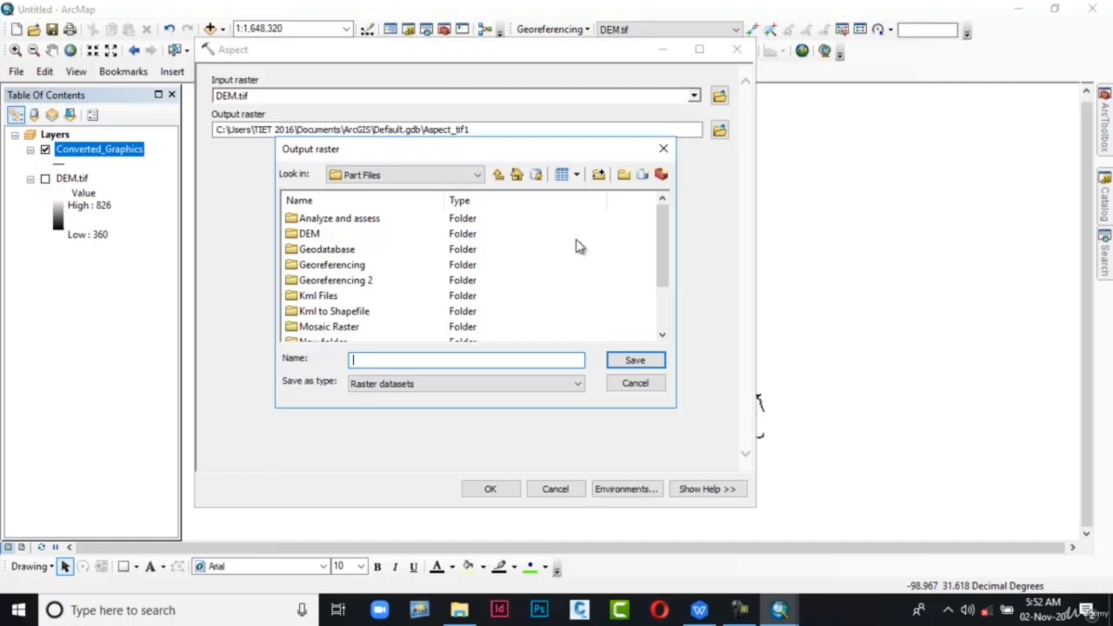
double_click(339, 218)
text(Aspect)
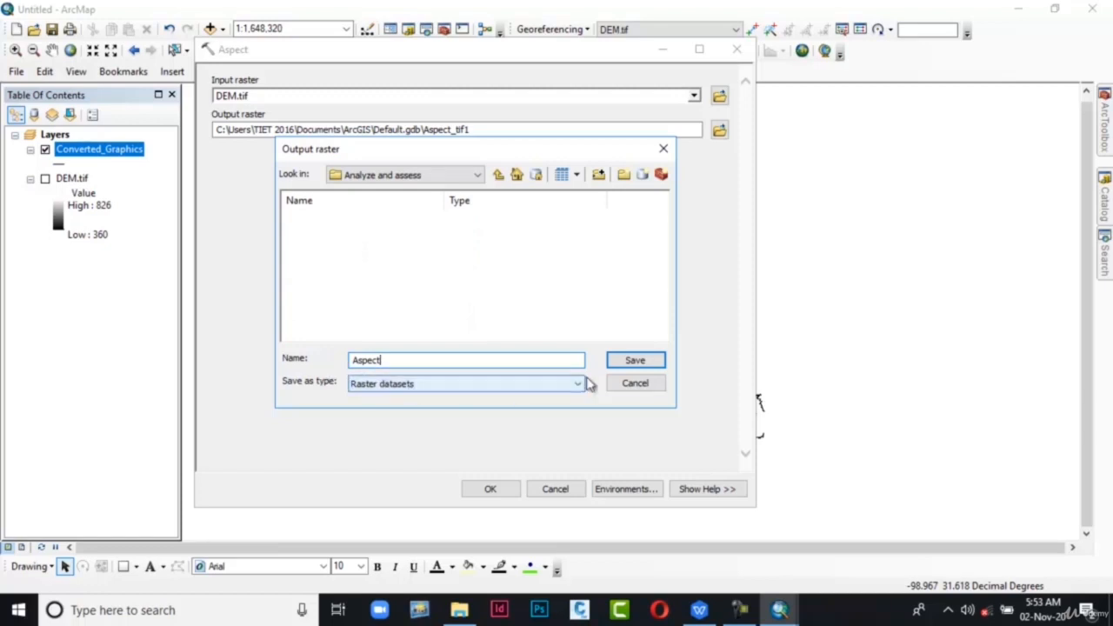
click(629, 365)
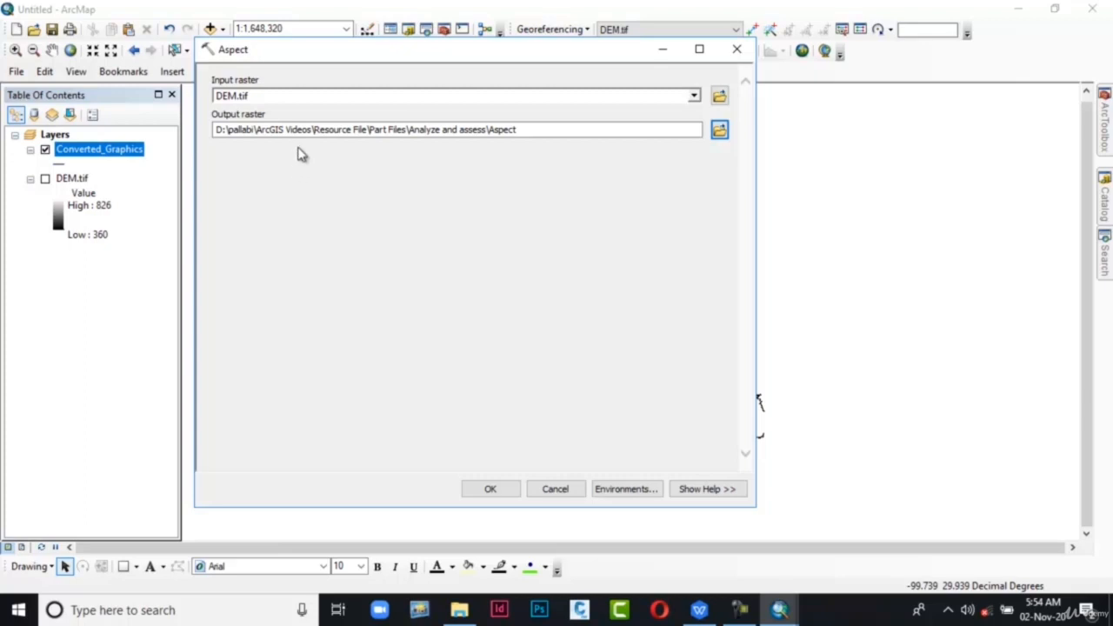
click(490, 489)
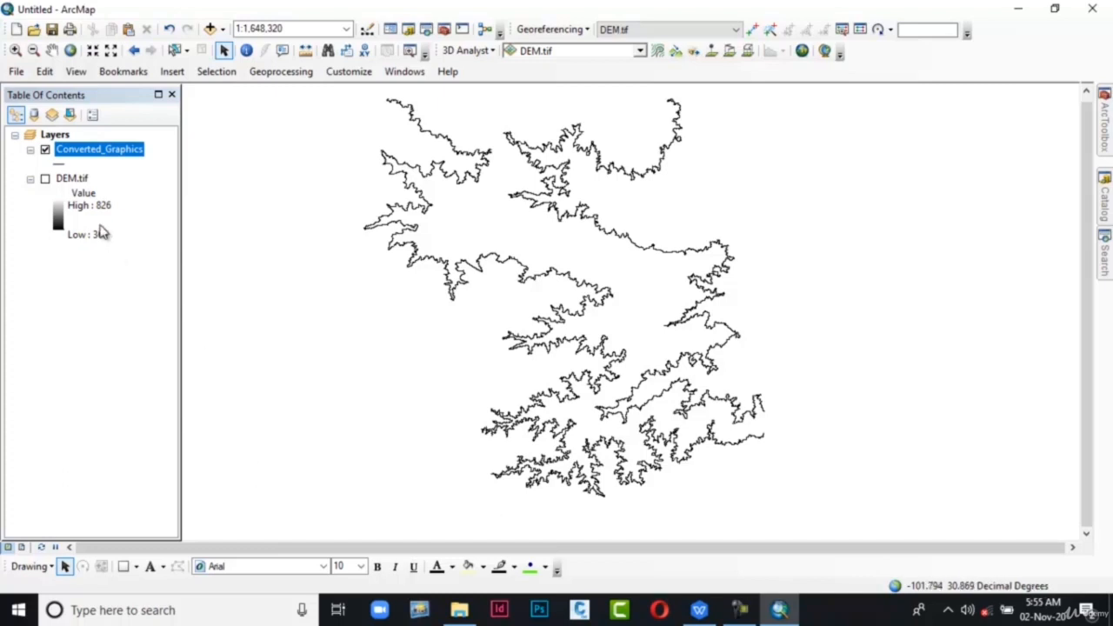
Turn off the Converted_Graphics and DEM.tif layers so that only the Aspect raster is displayed.
click(46, 179)
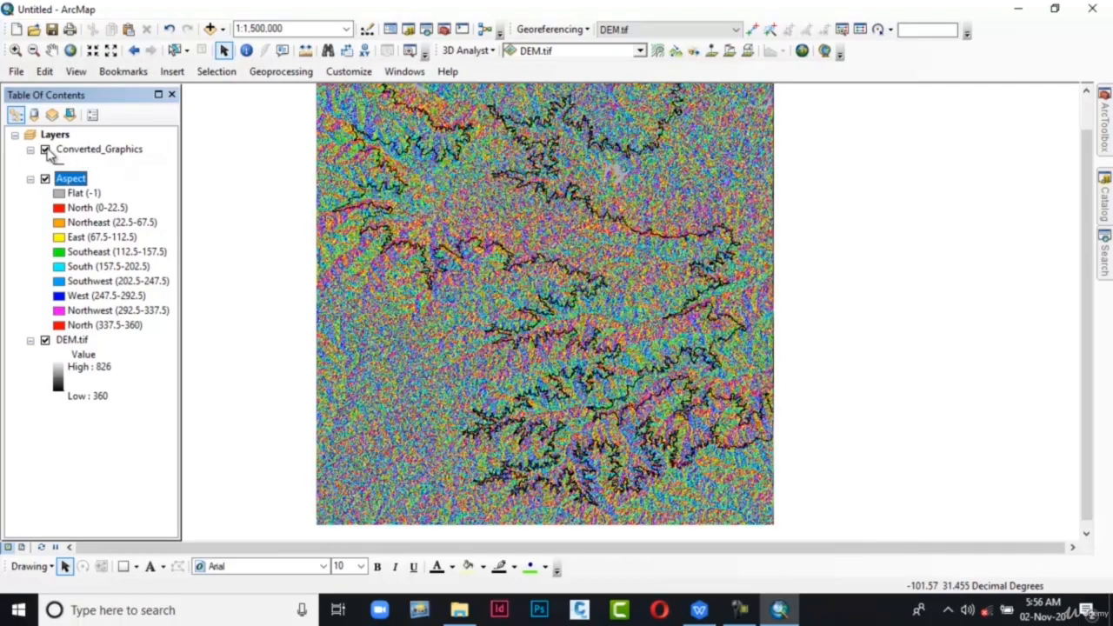
click(44, 150)
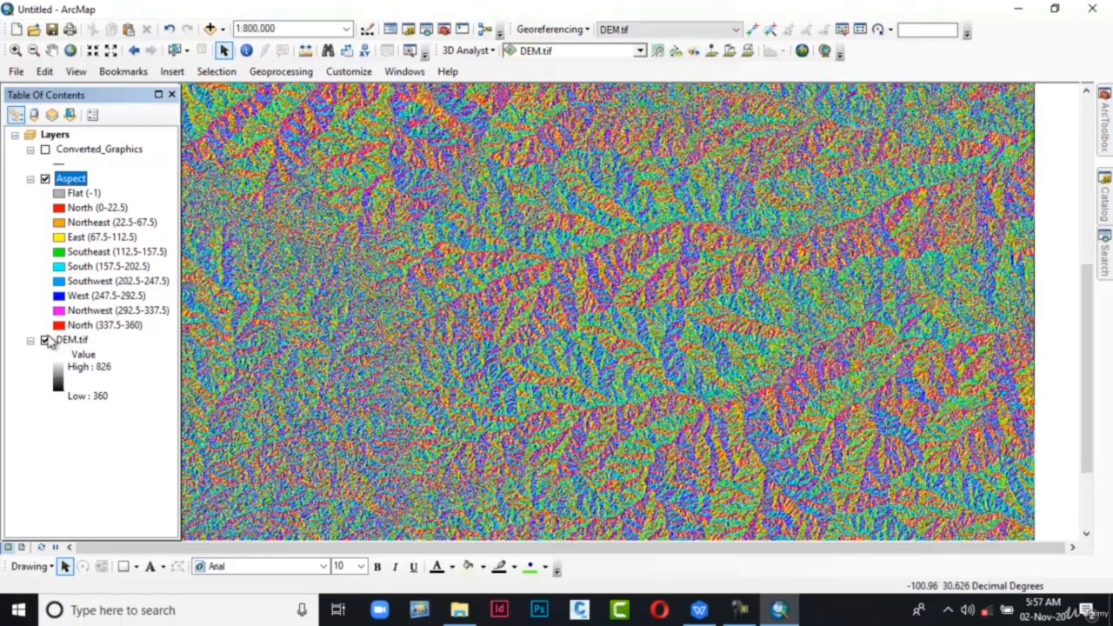
click(45, 341)
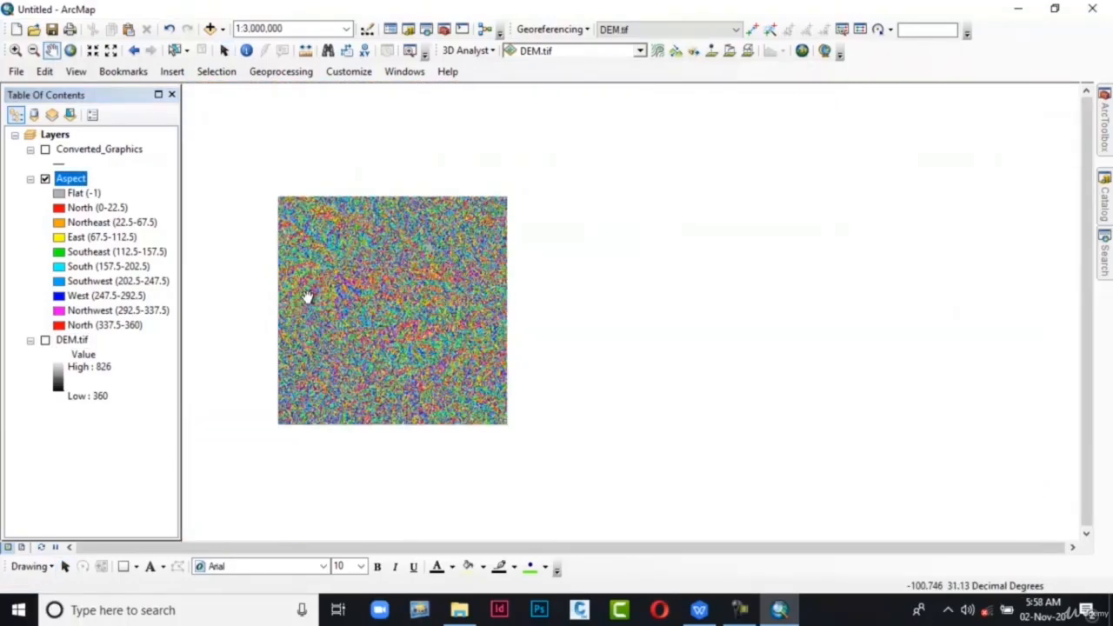
Turn off the Aspect layer and turn on DEM.tif so that only the elevation raster is displayed.
scroll(305, 298, down, 3)
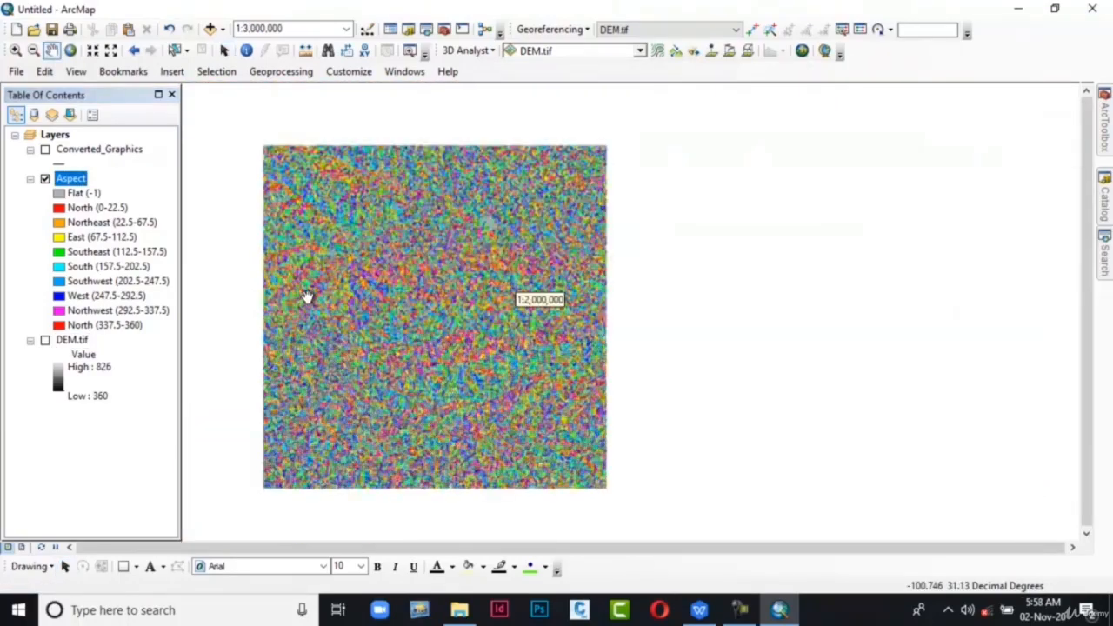
scroll(306, 298, down, 1)
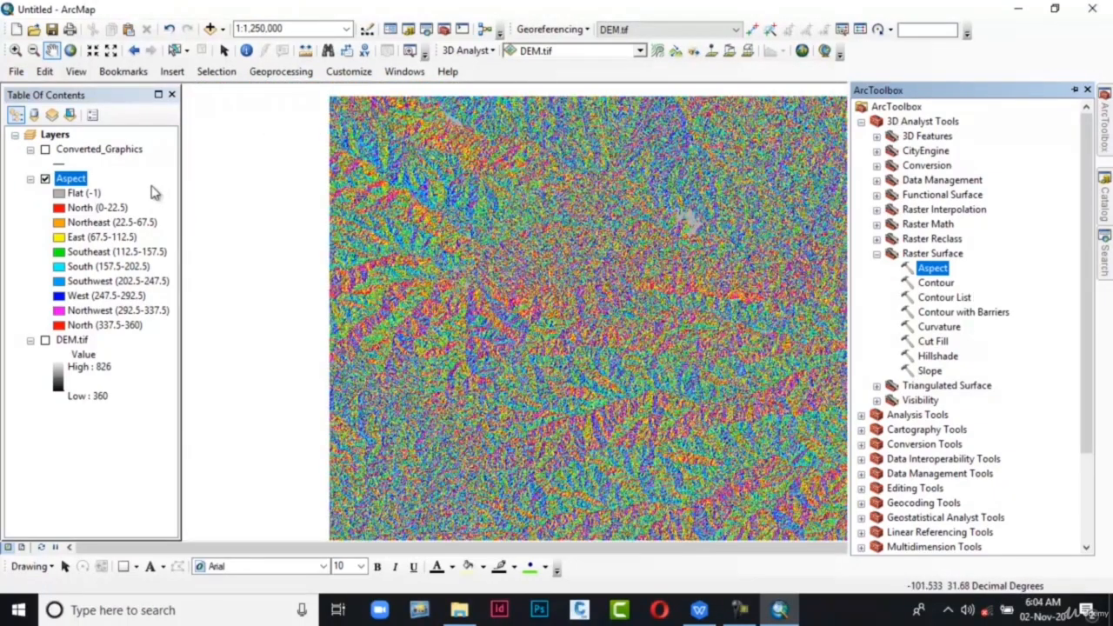
click(45, 179)
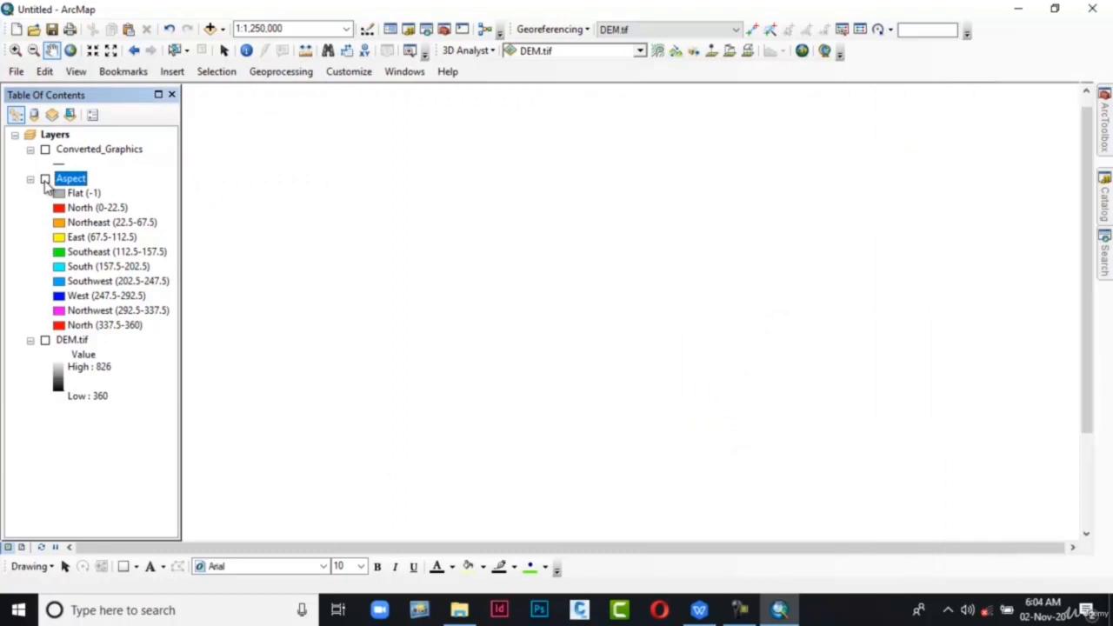
click(46, 341)
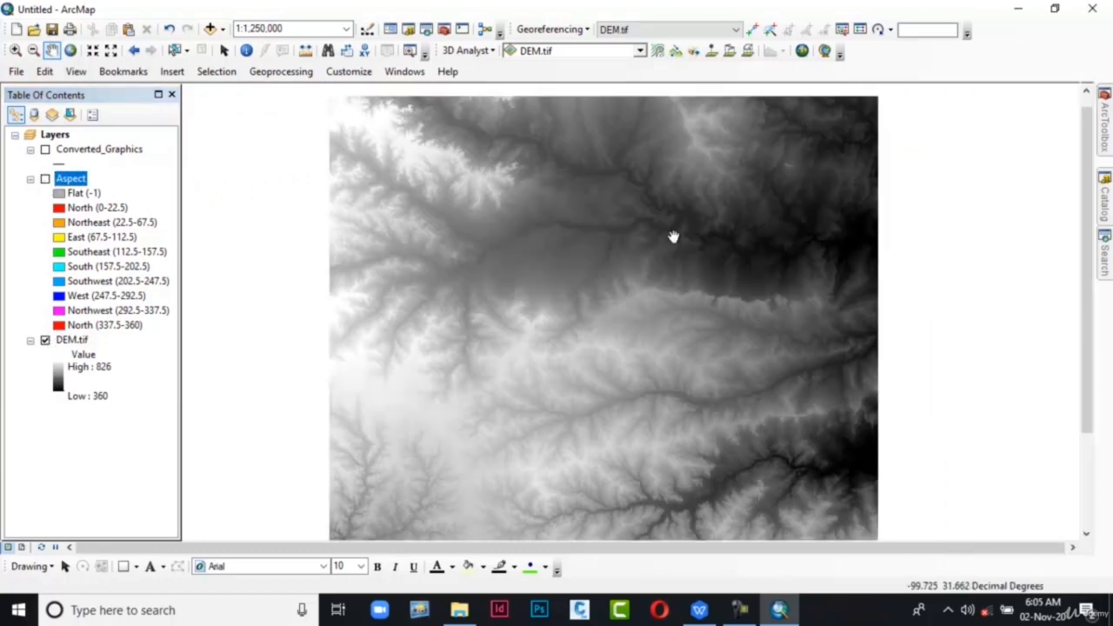
Interpolate a west-to-east line about 0.2 decimal degrees long in the north-central part of DEM.tif, view its profile graph, and close the graph.
click(729, 52)
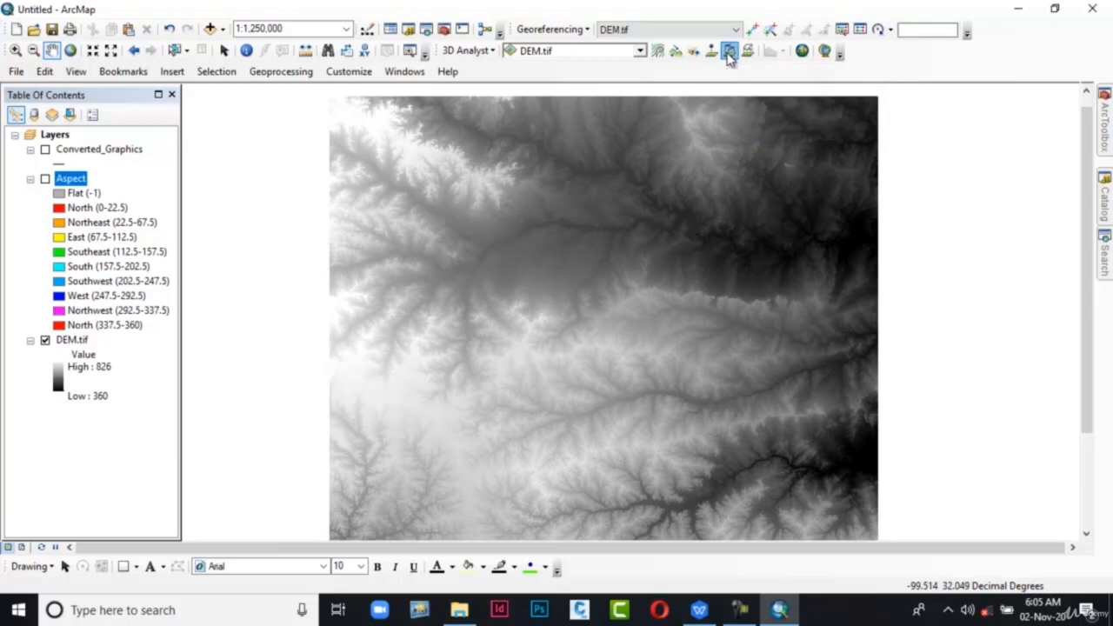
click(587, 205)
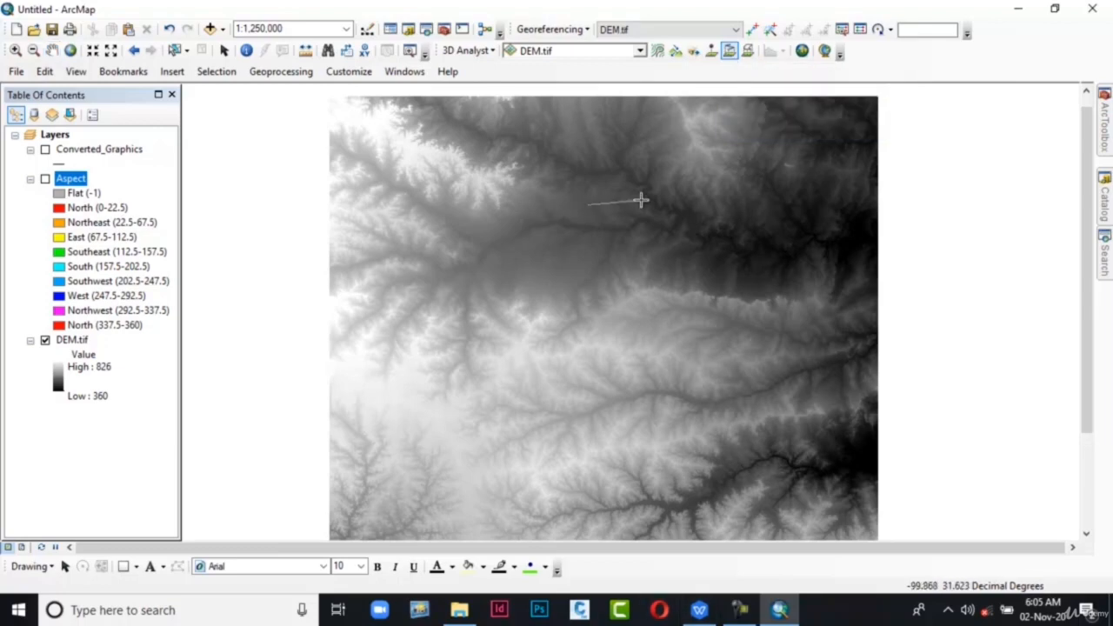
double_click(643, 201)
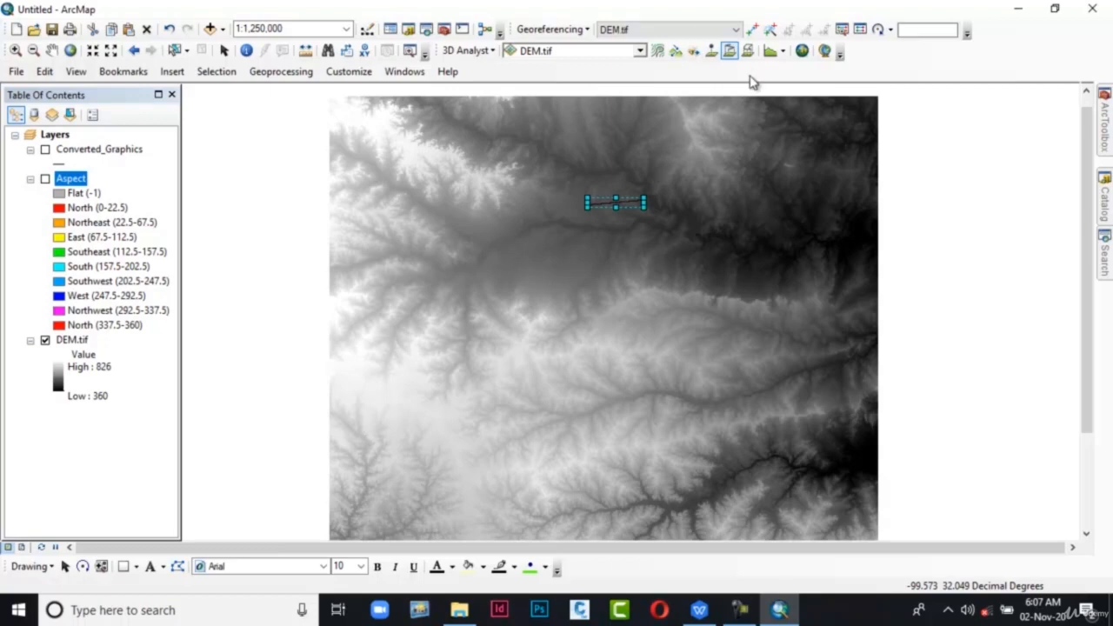
click(769, 53)
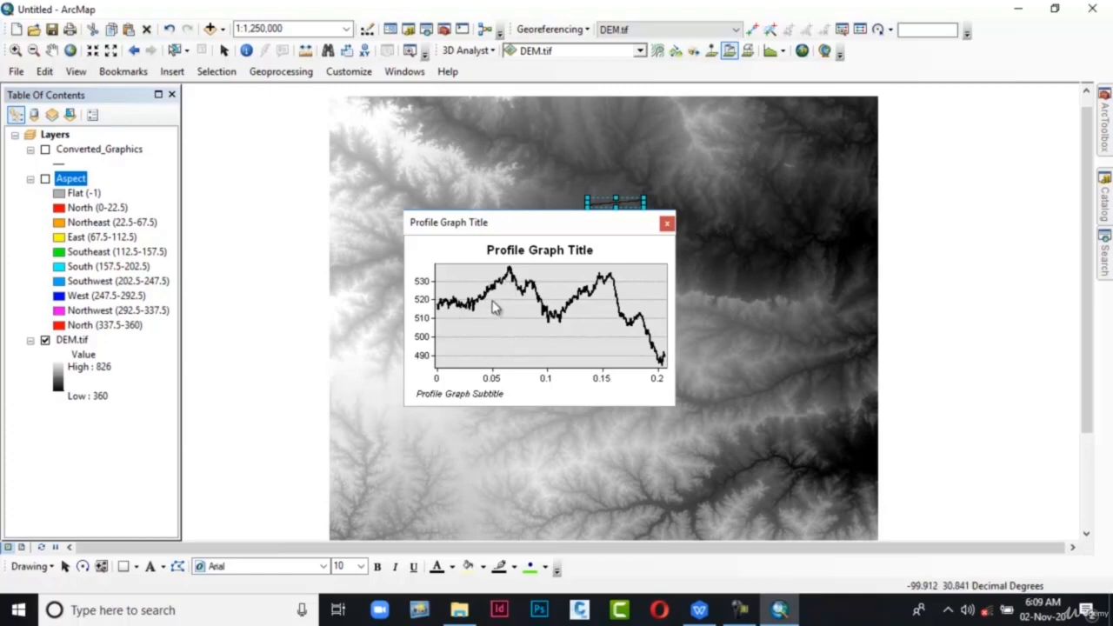
click(667, 225)
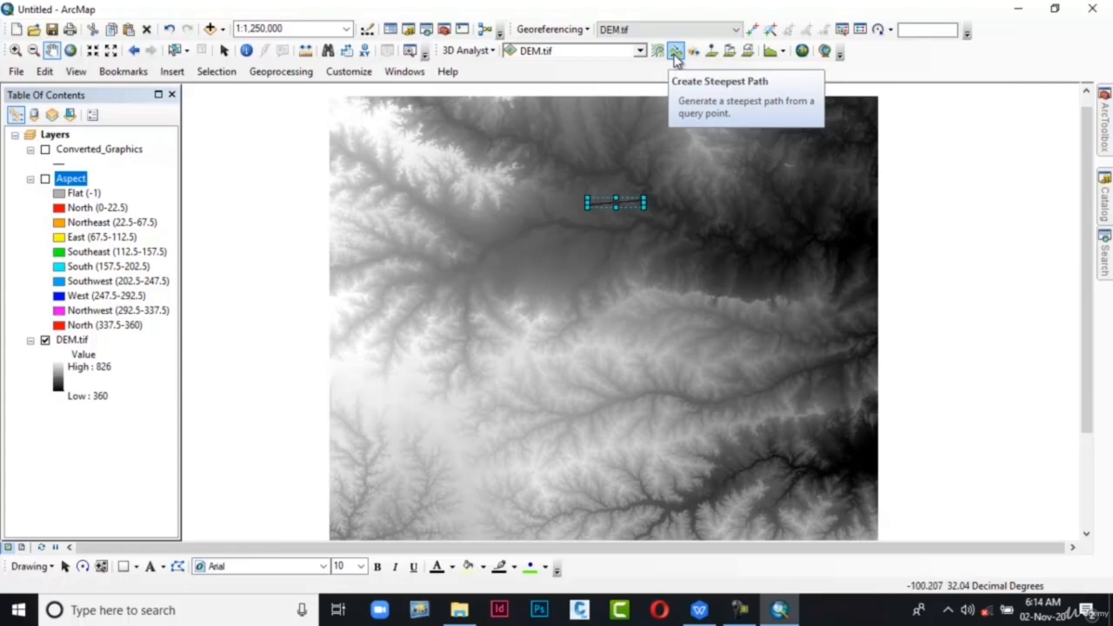
Create steepest paths from a northwestern ridge point and a south-central point on DEM.tif, viewing and closing the profile graph of each path.
click(675, 54)
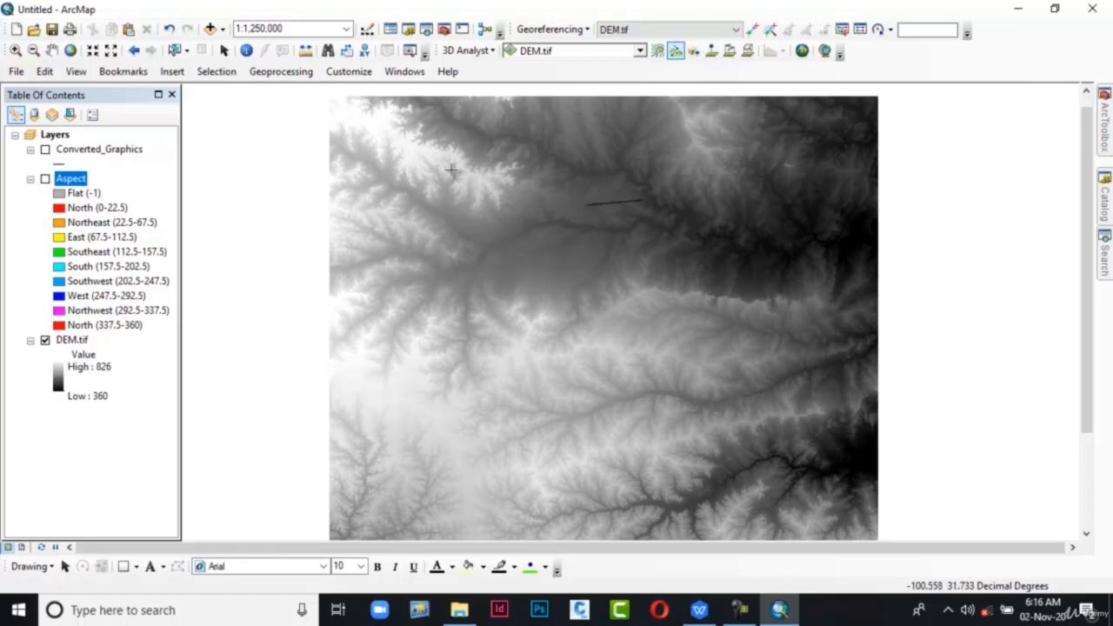
click(451, 169)
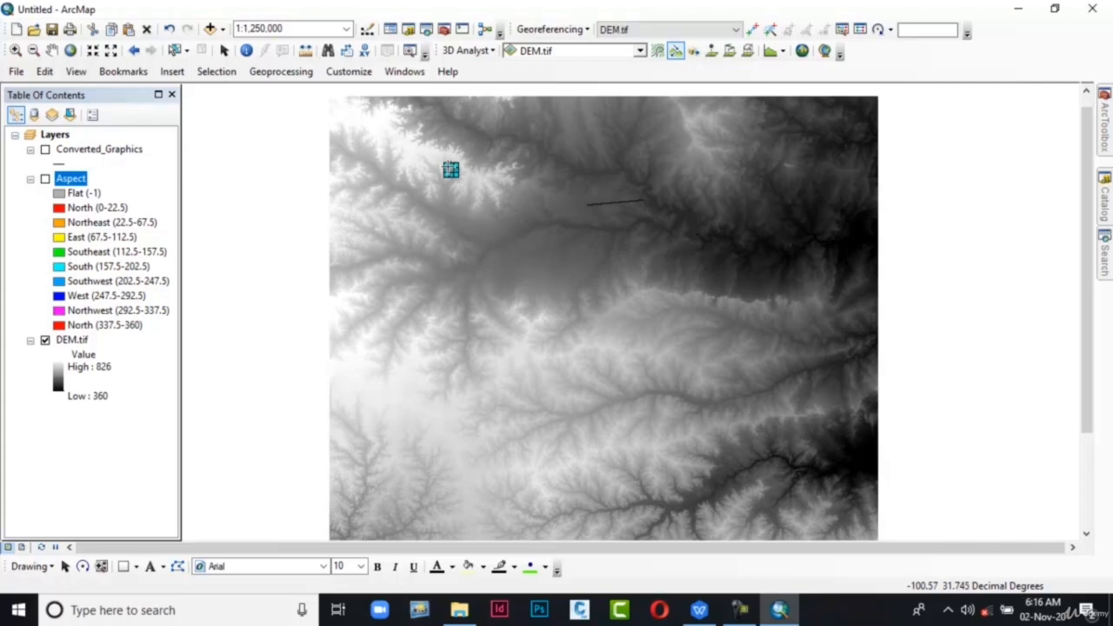
click(768, 52)
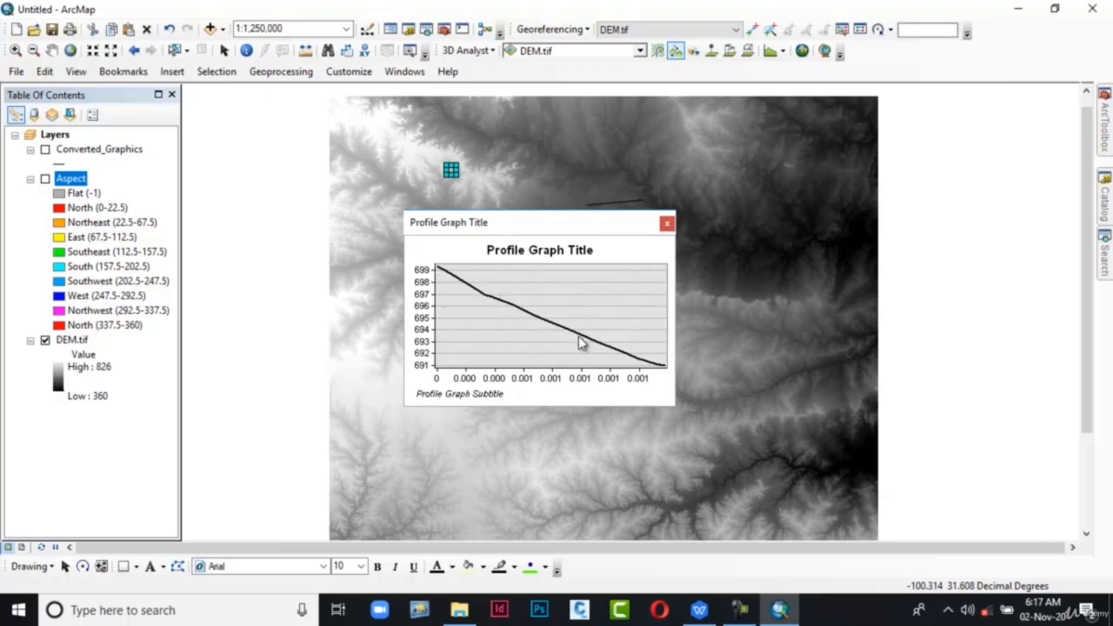
click(665, 224)
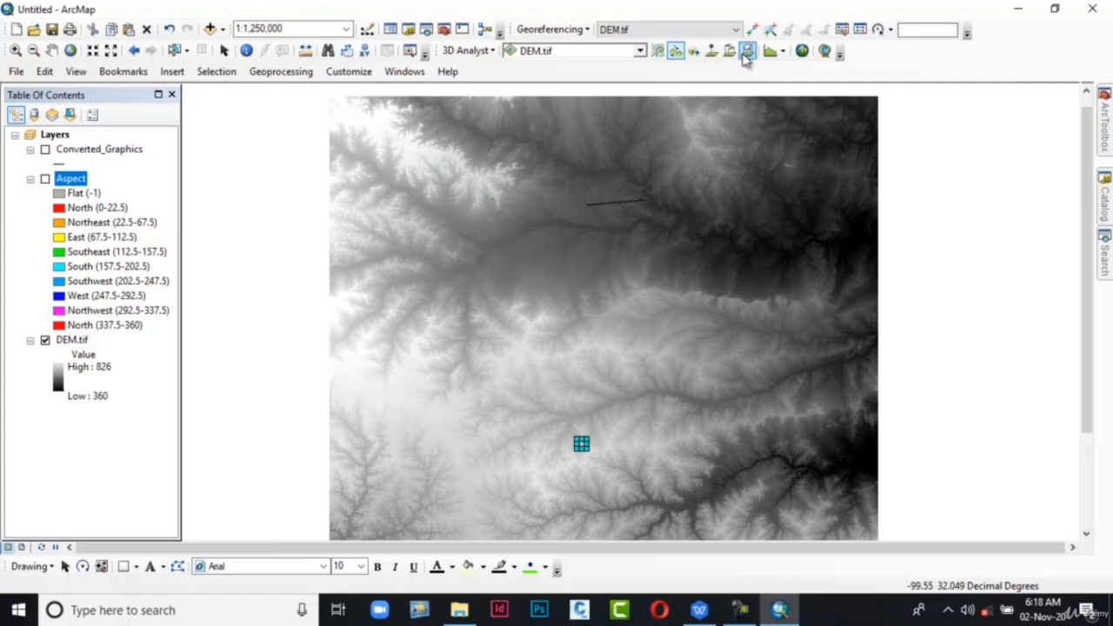
click(774, 52)
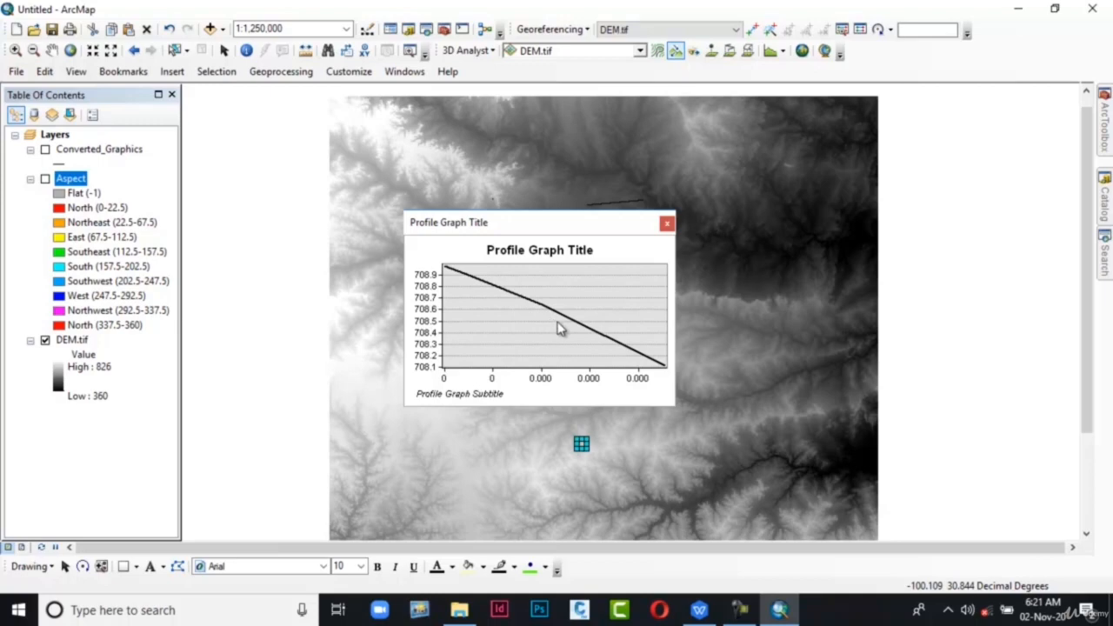
click(666, 226)
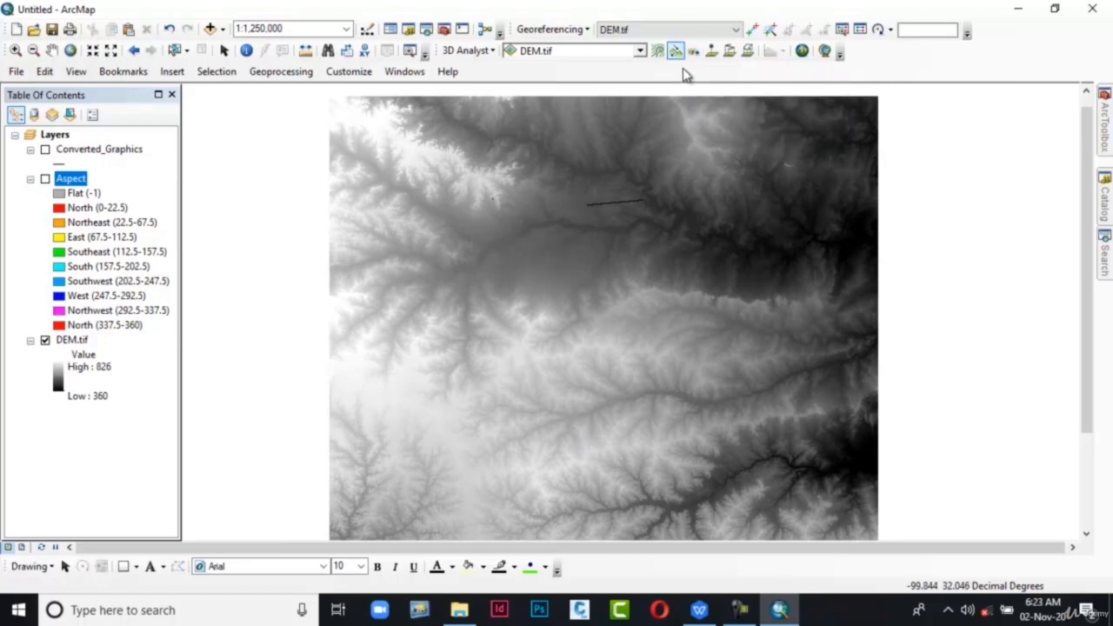
Create a line of sight with observer offset 1 and target offset 0, running west to east across the northwestern ridge of DEM.tif.
click(693, 52)
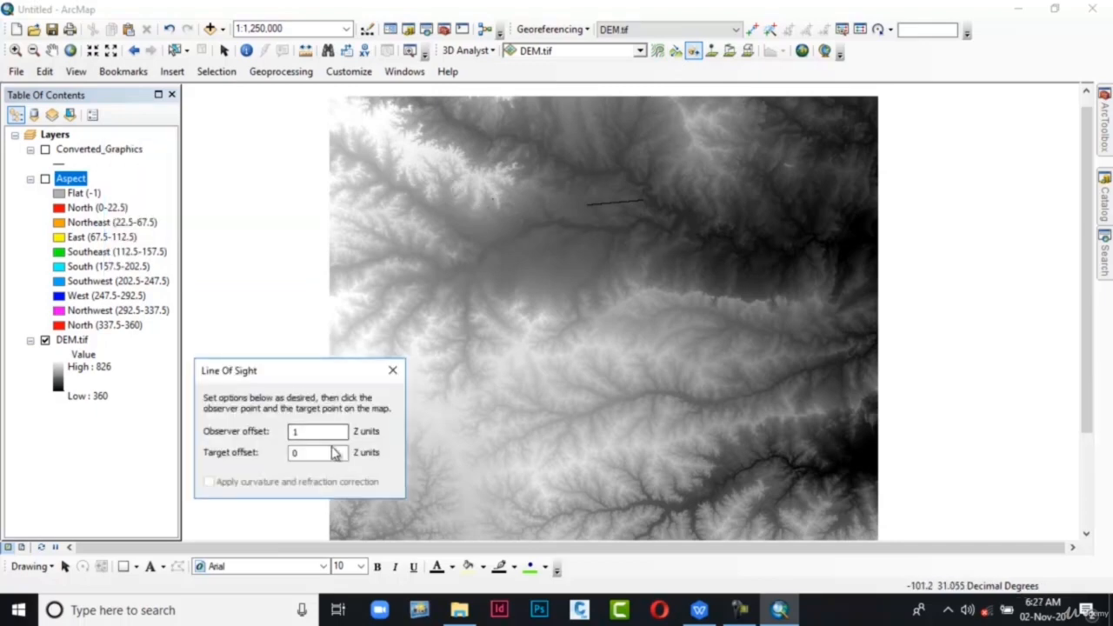
click(335, 452)
text(0)
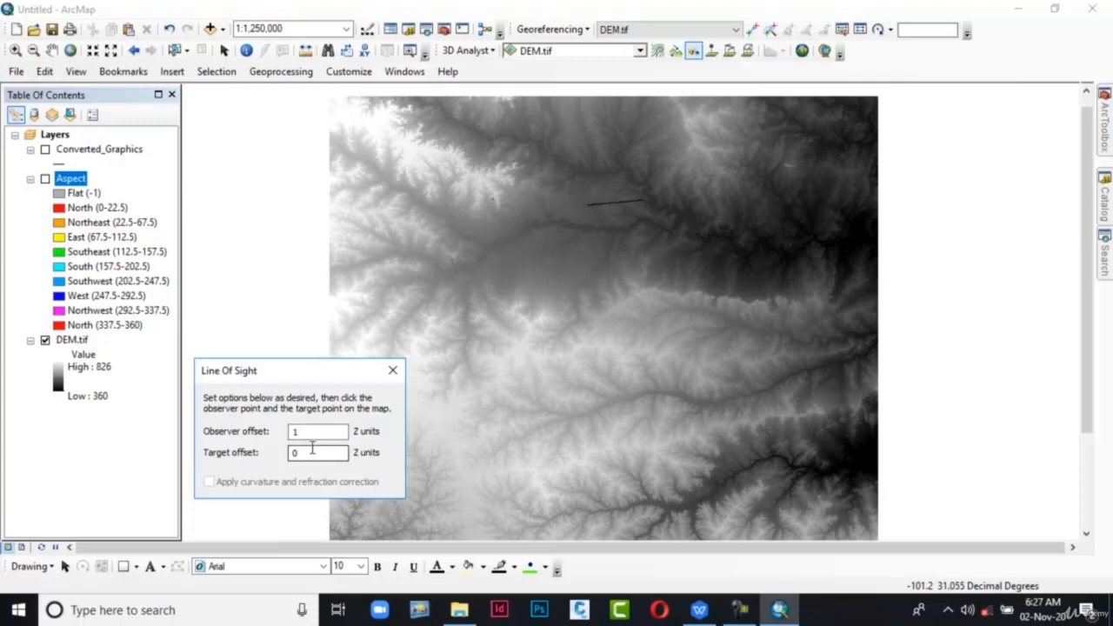
click(397, 175)
click(492, 161)
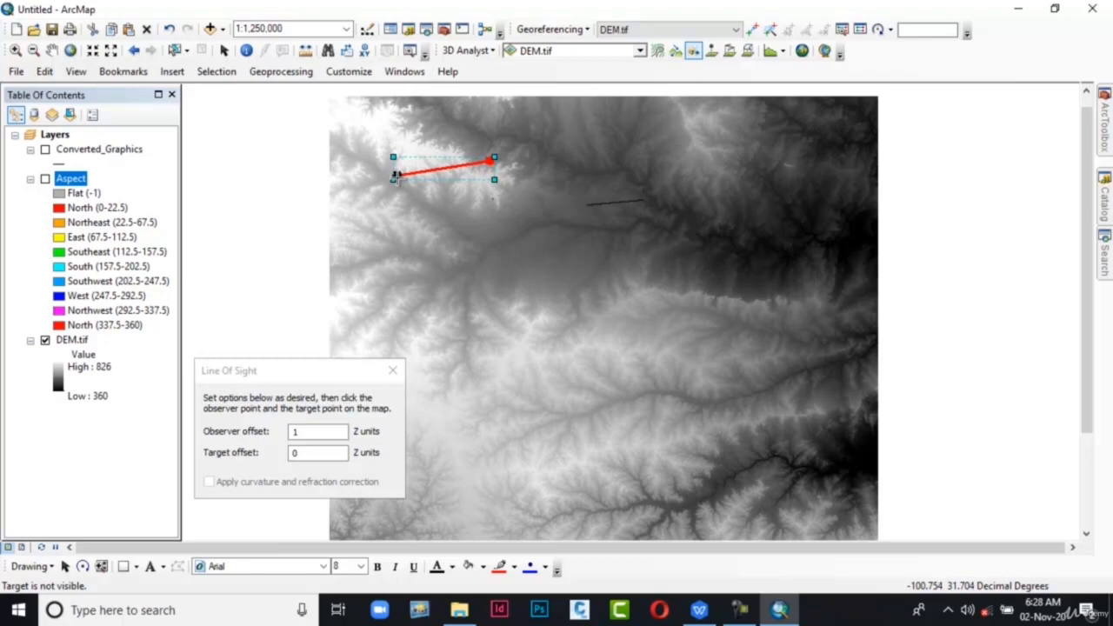
Examine the line of sight's profile graph, and close the graph and the Line Of Sight dialog.
click(770, 52)
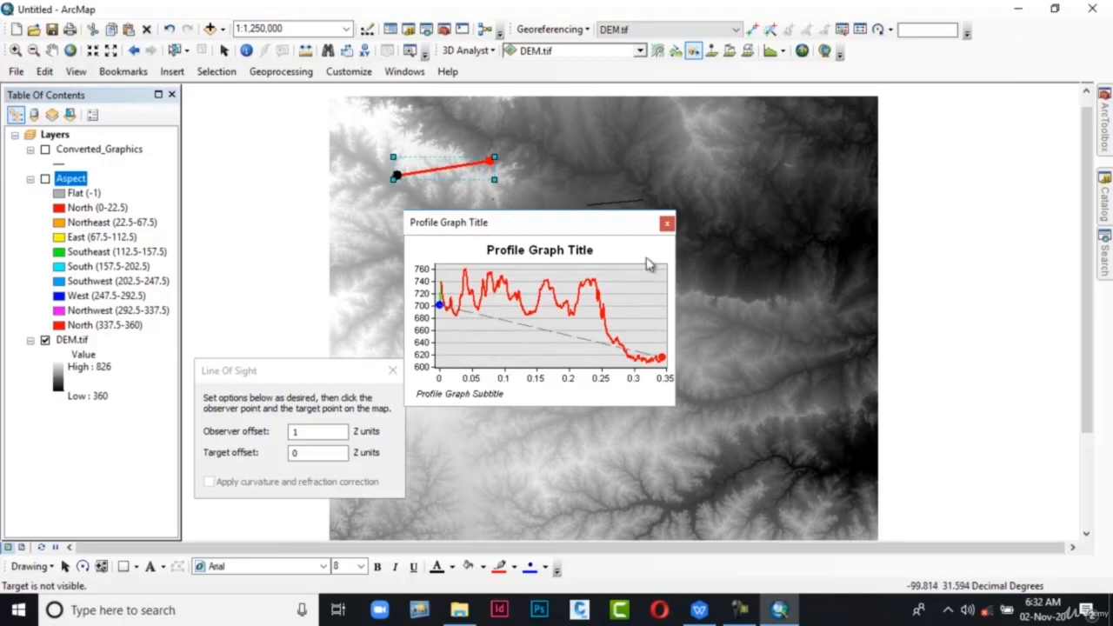
click(667, 223)
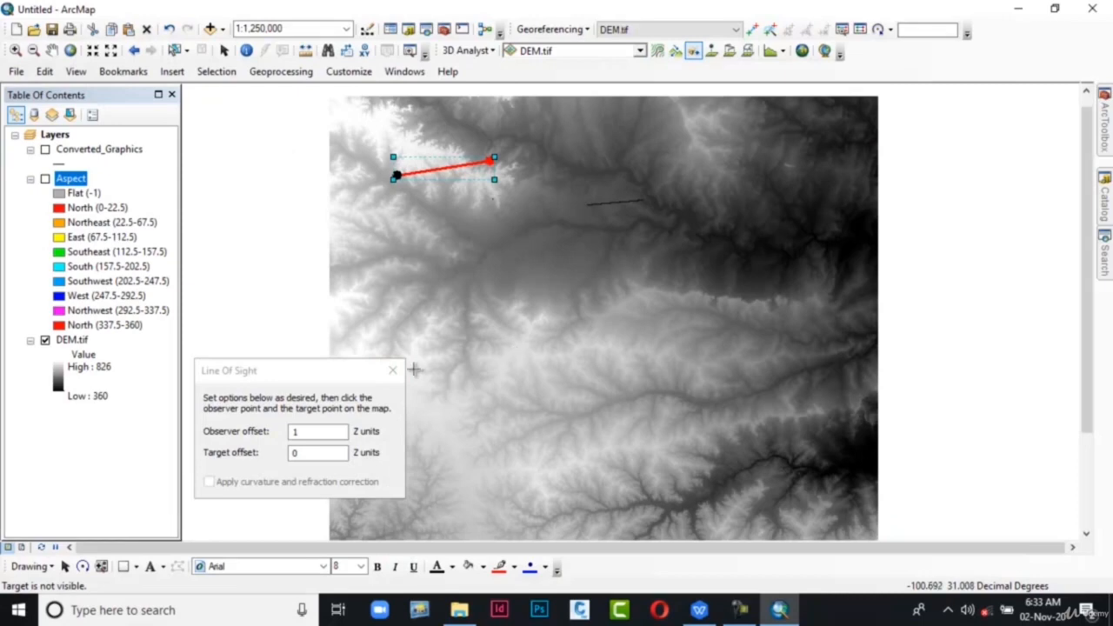
click(392, 371)
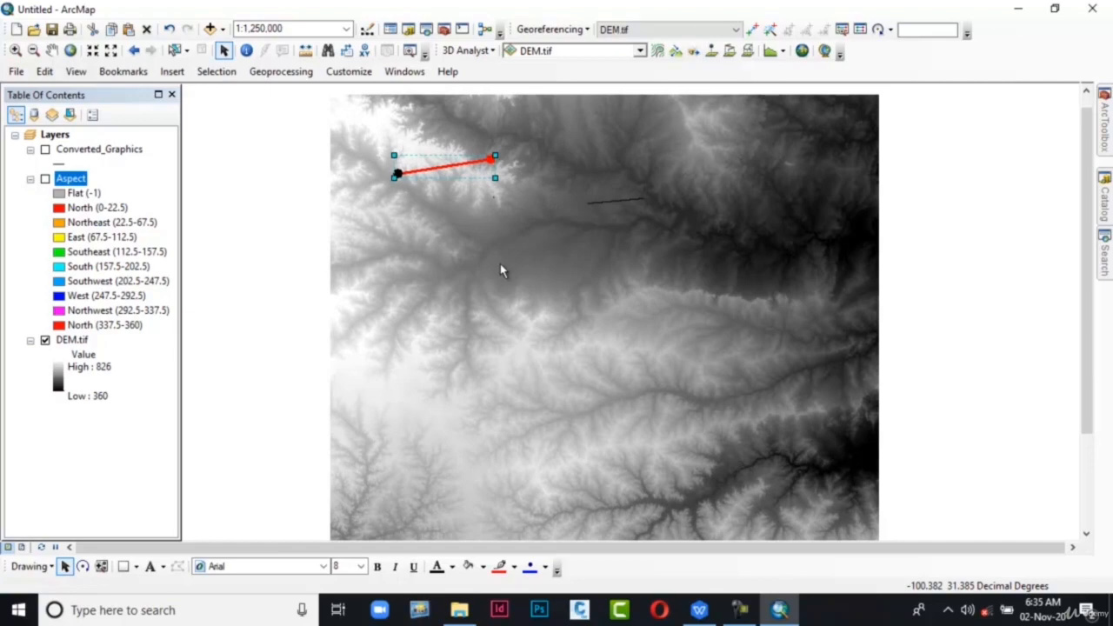
Select the line of sight and the interpolated profile line together and delete both graphics.
shift+click(618, 200)
right_click(620, 205)
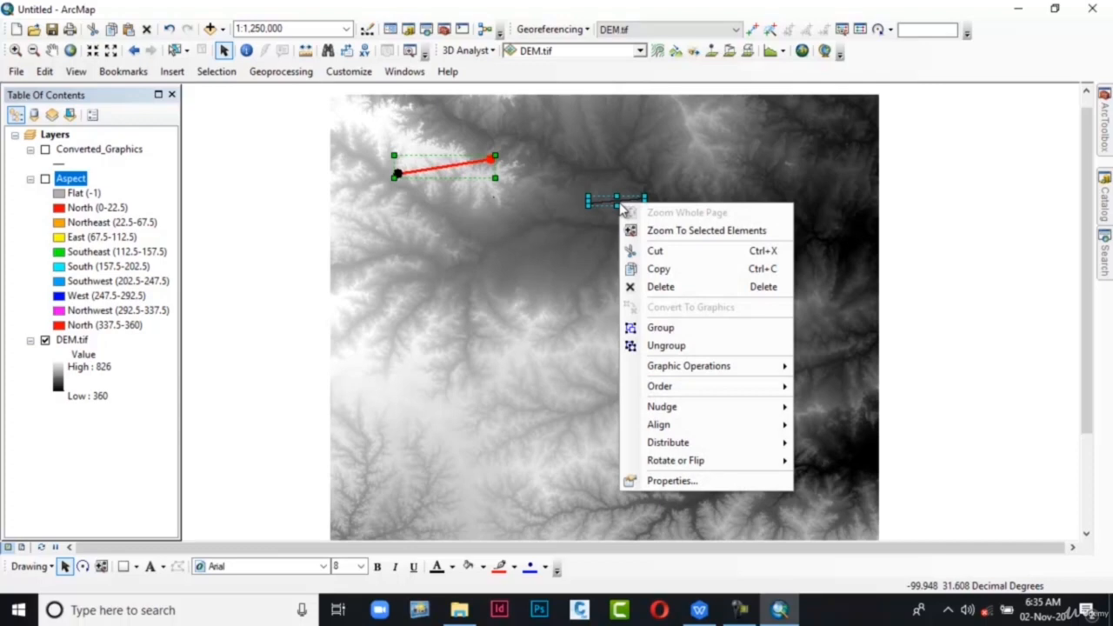
click(691, 287)
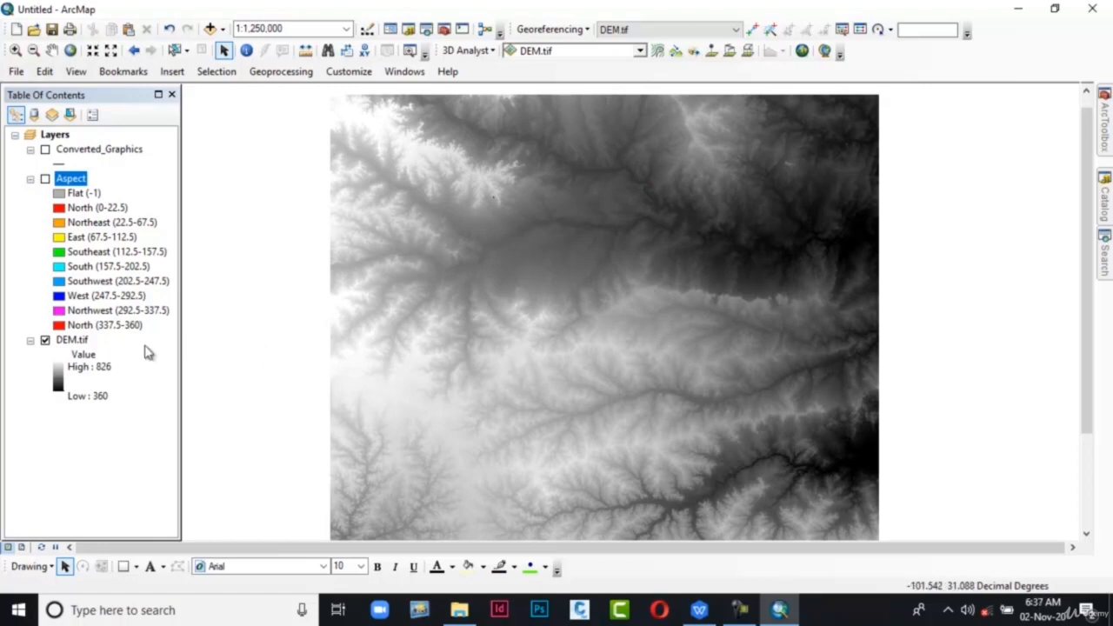
Apply the pale green, green, orange, brown and white elevation color ramp to DEM.tif's stretched symbology.
right_click(79, 341)
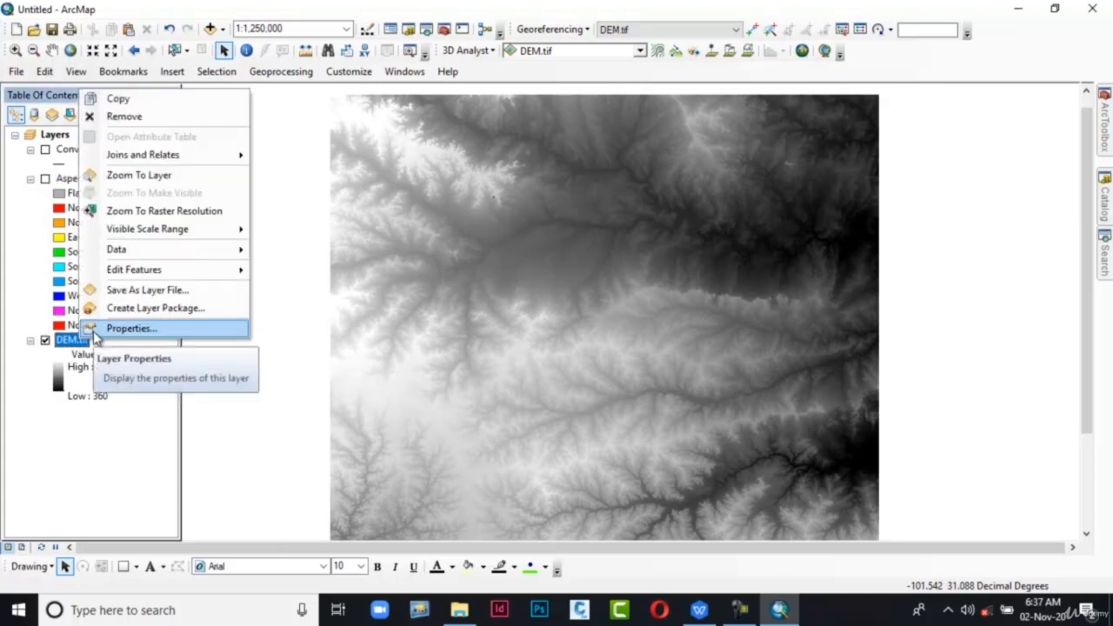
click(95, 333)
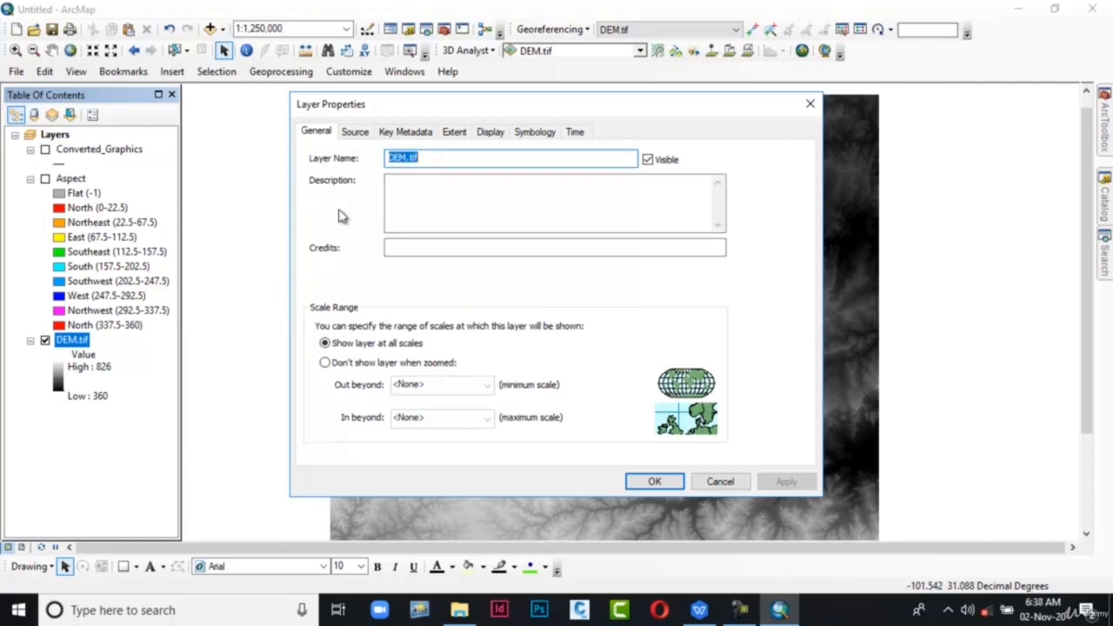
click(548, 131)
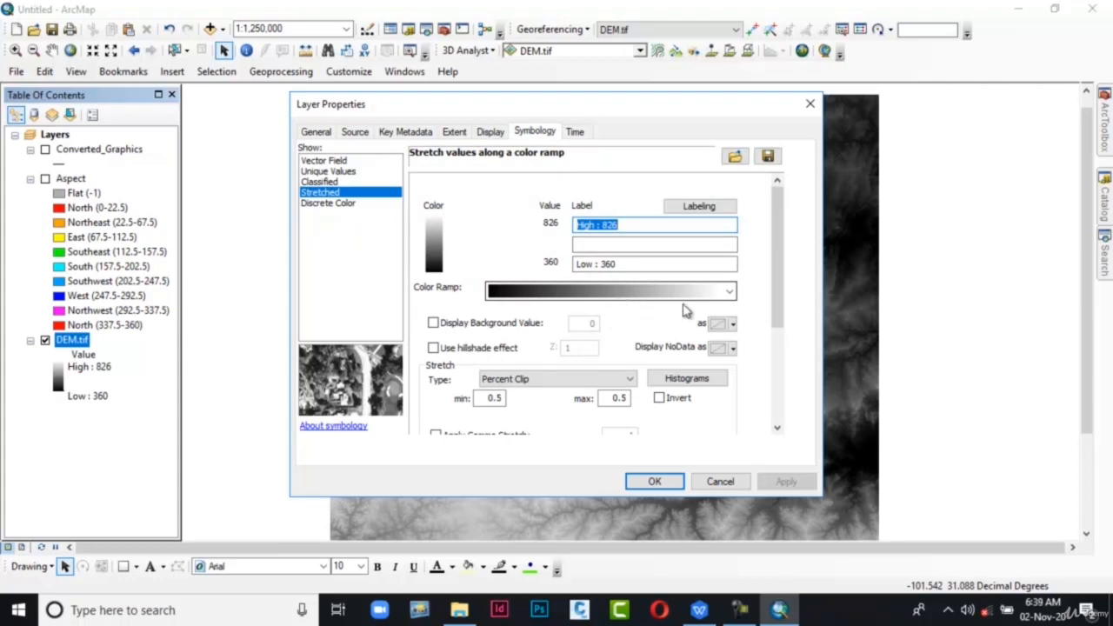
click(729, 292)
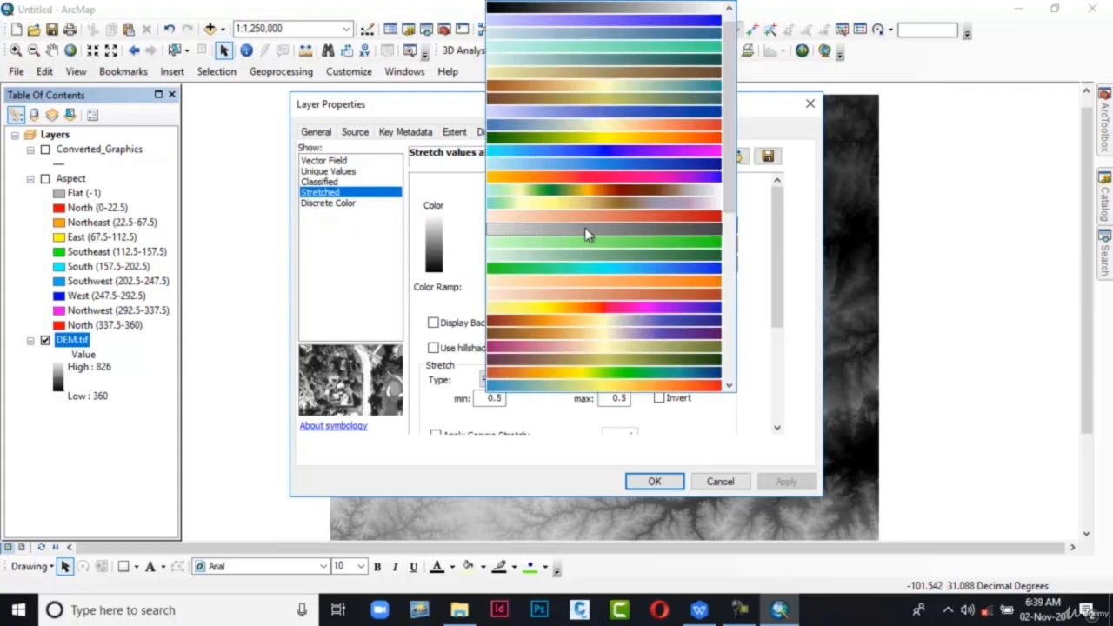
click(588, 190)
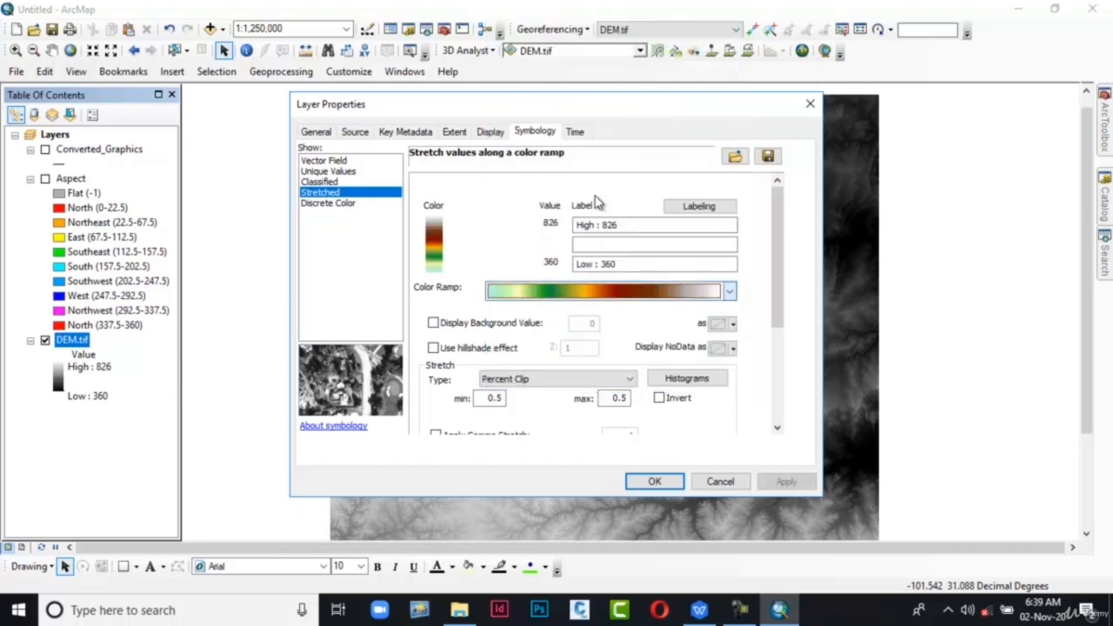
click(764, 481)
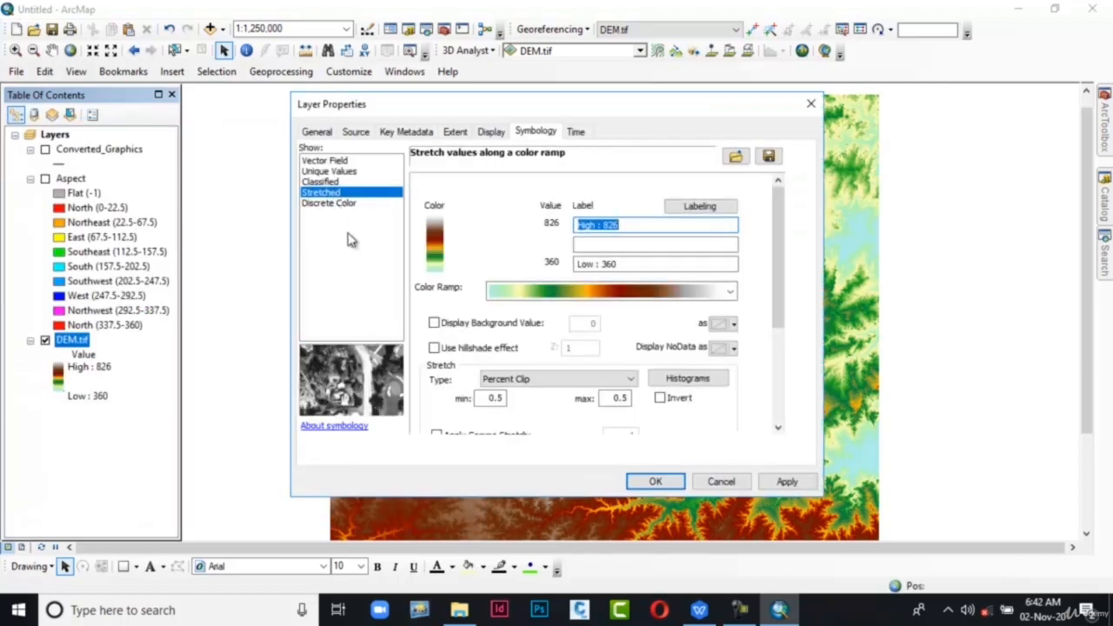
Symbolize DEM.tif as Classified with 5 natural-breaks classes and the color ramp running from white through purple, blue, green and yellow to dark red.
click(330, 182)
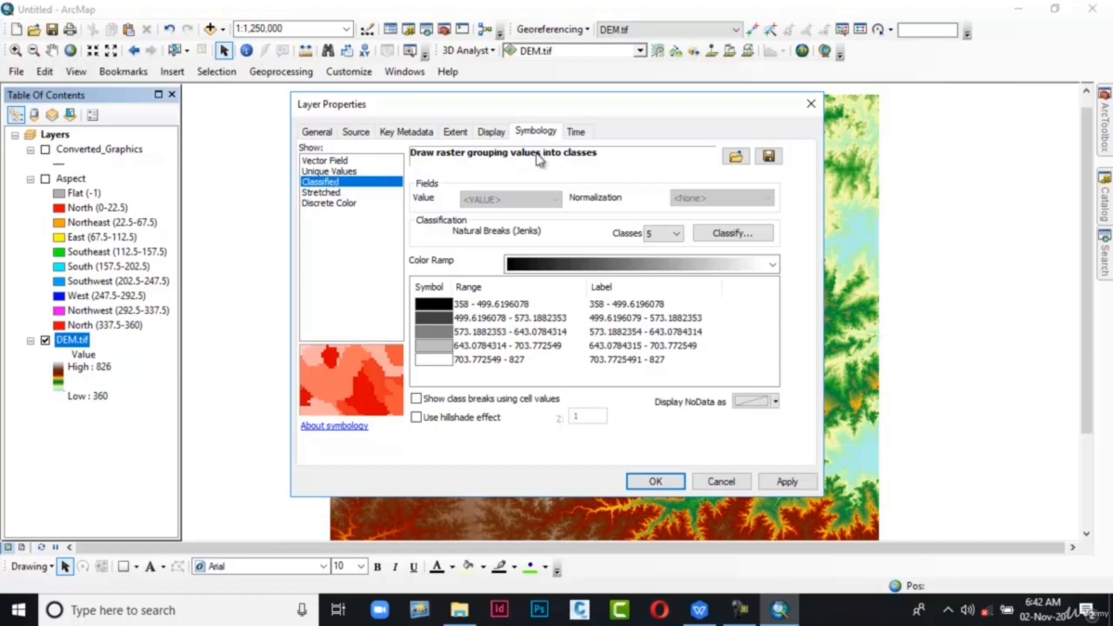
click(778, 272)
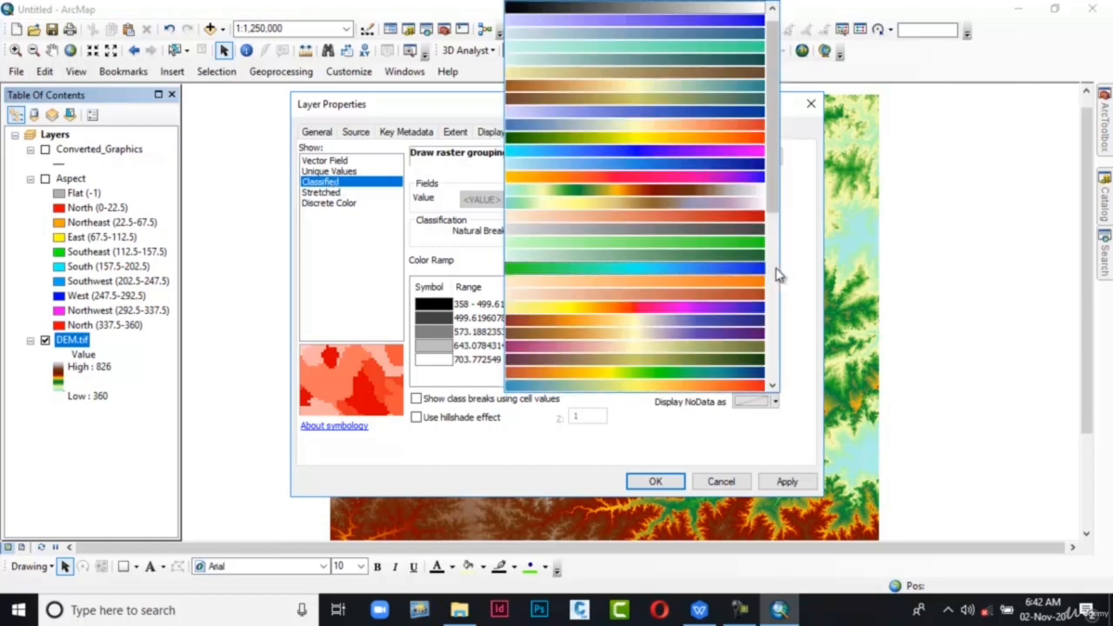
click(753, 255)
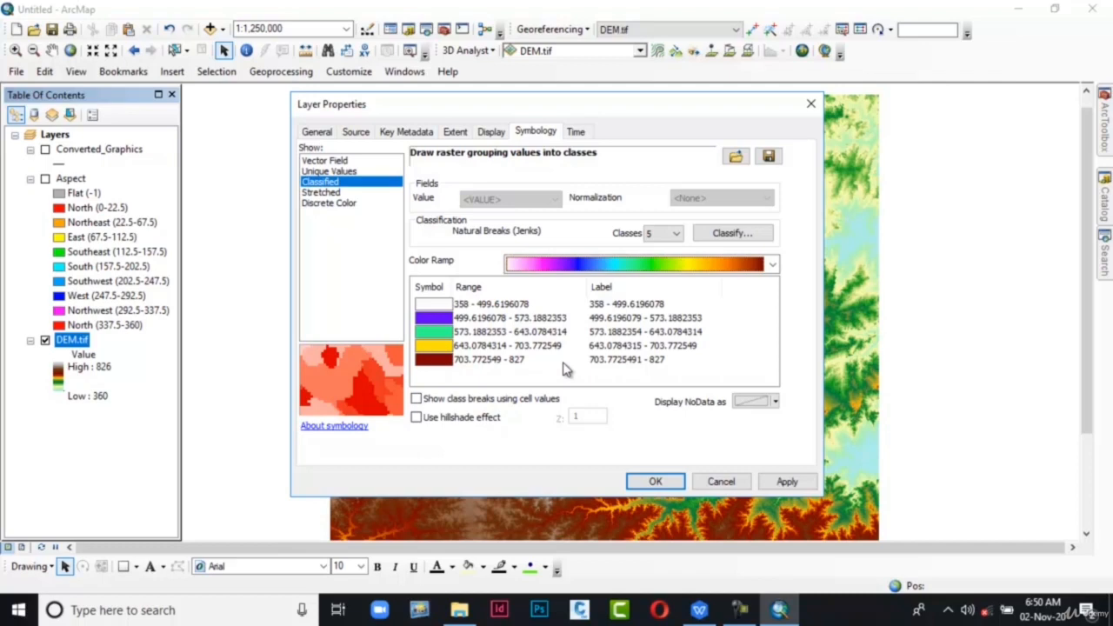
click(768, 484)
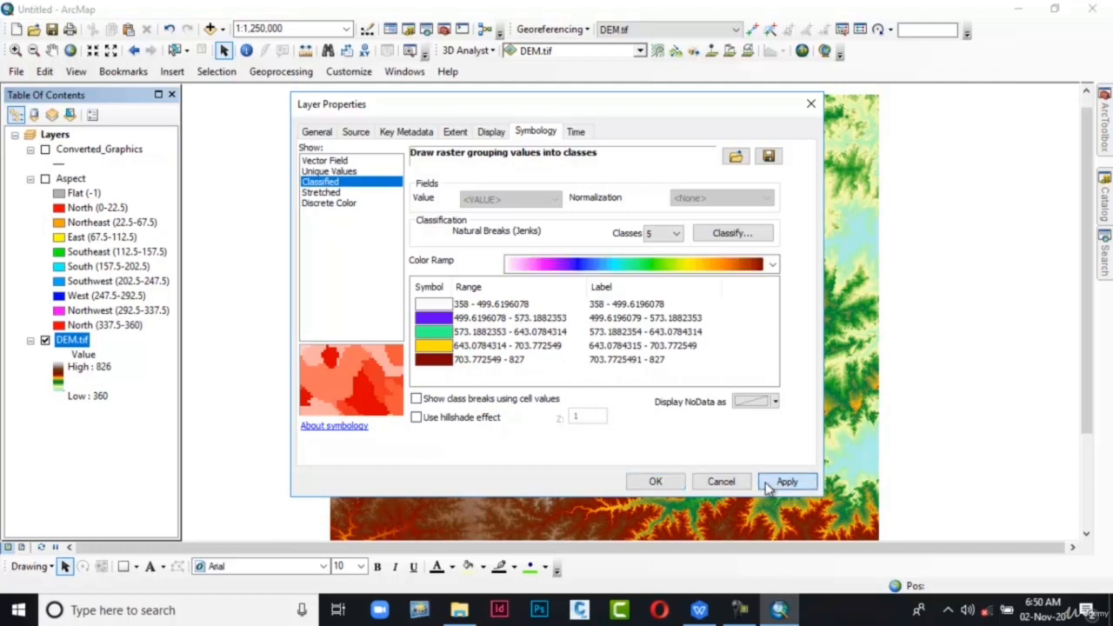
click(657, 483)
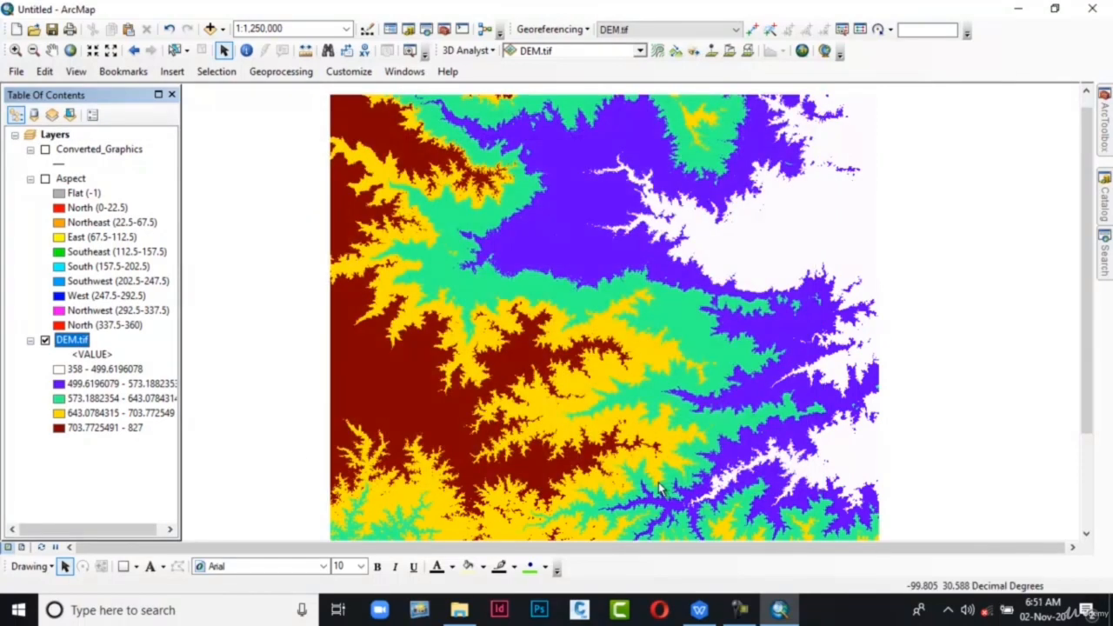